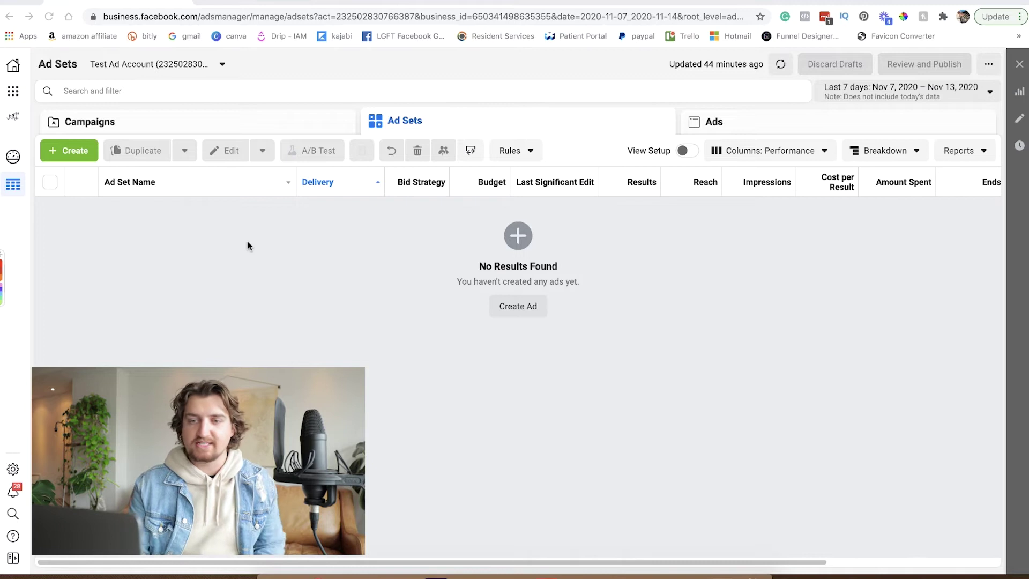
Go to the Campaigns list and start creating a new campaign.
left_click(160, 126)
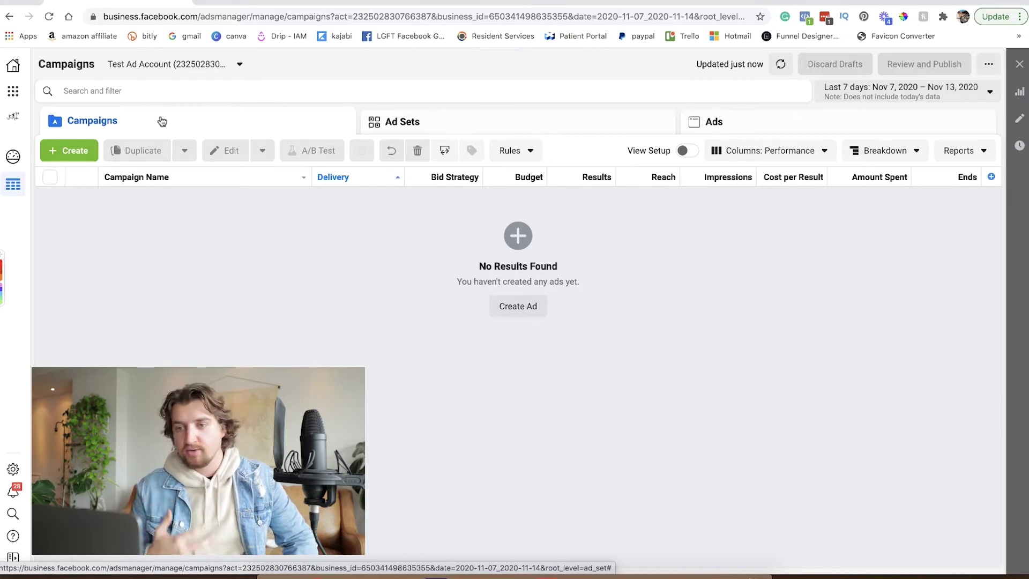
left_click(66, 155)
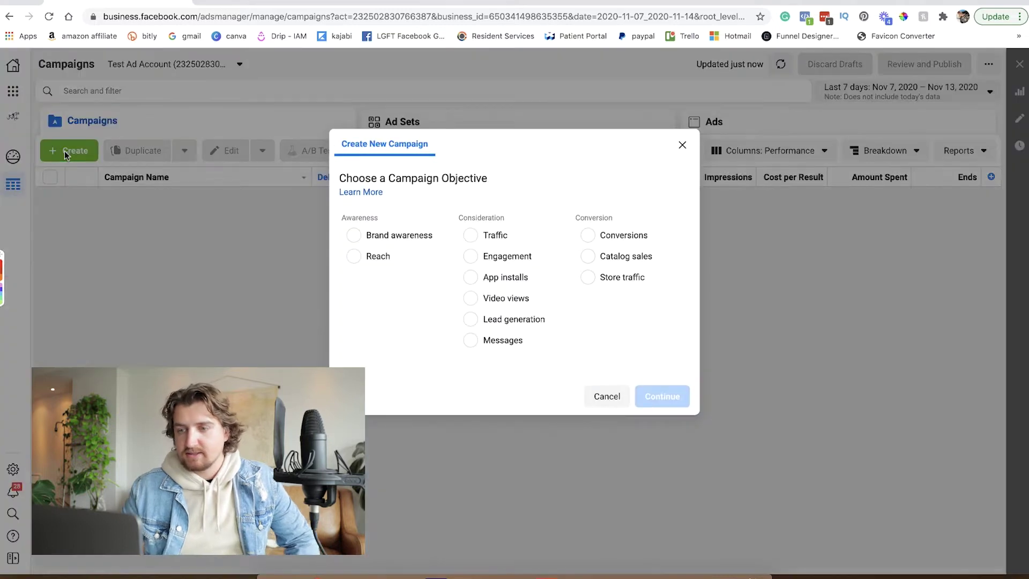
Choose Lead generation and name campaign 'MC Leads', ad set 'mc leads omaha', ad 'mc leads -'.
left_click(470, 320)
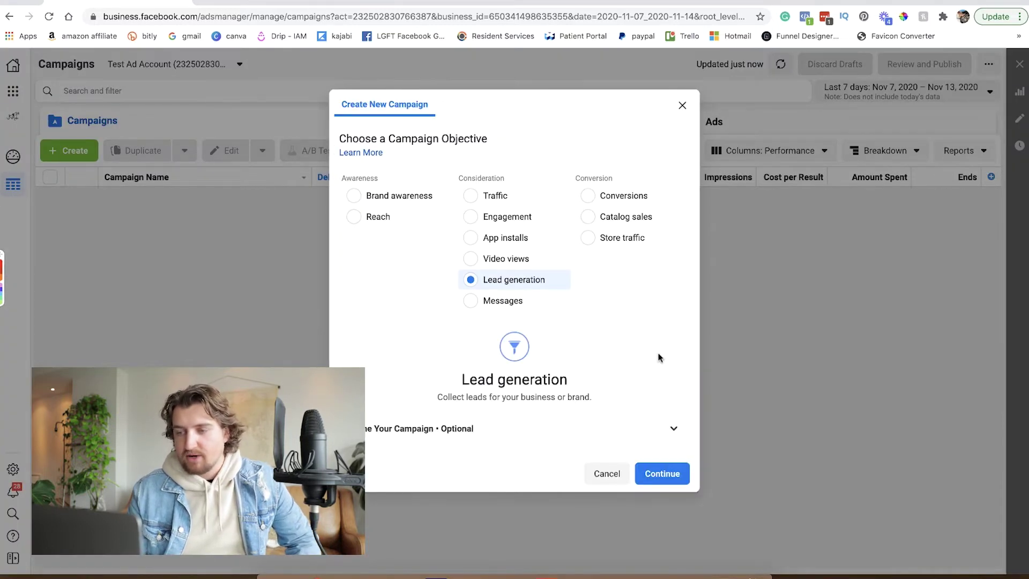
left_click(675, 430)
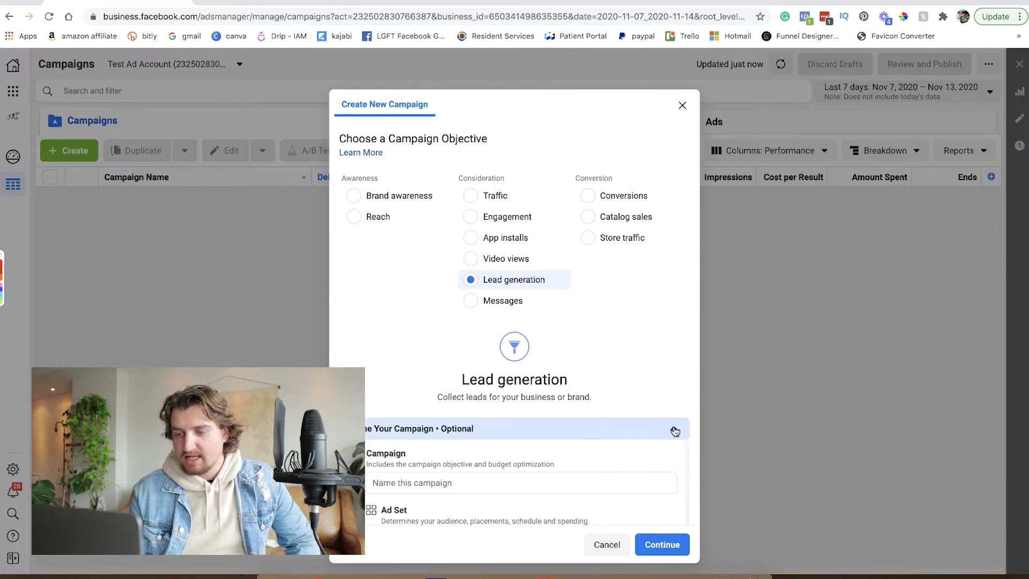
scroll(588, 405, "down", 5)
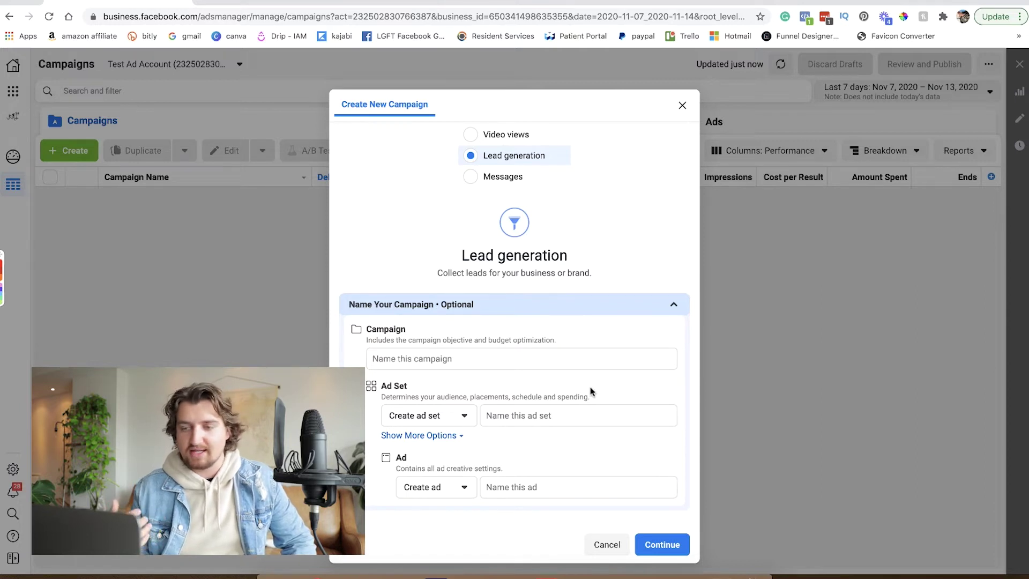
left_click(500, 359)
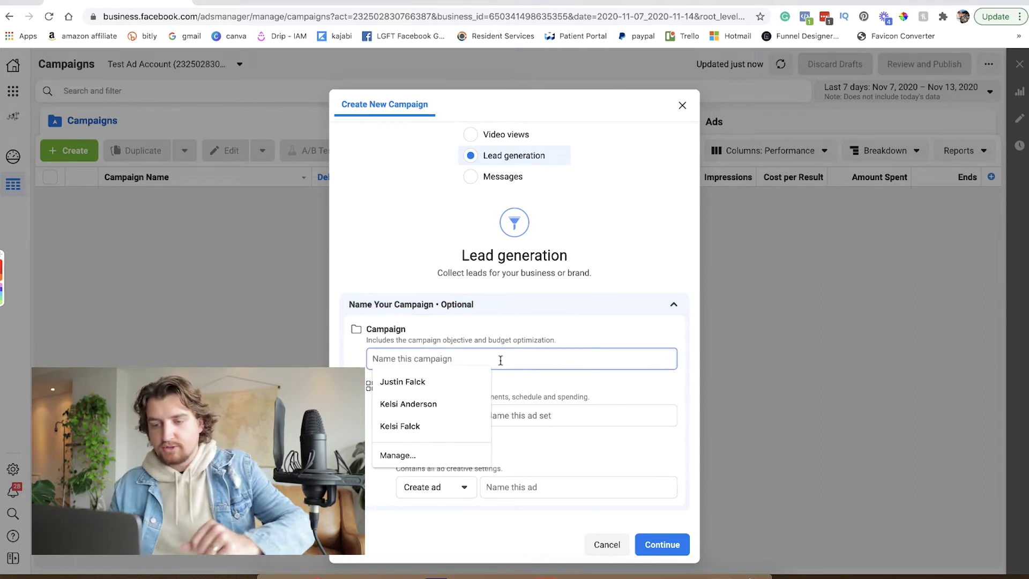
type("M")
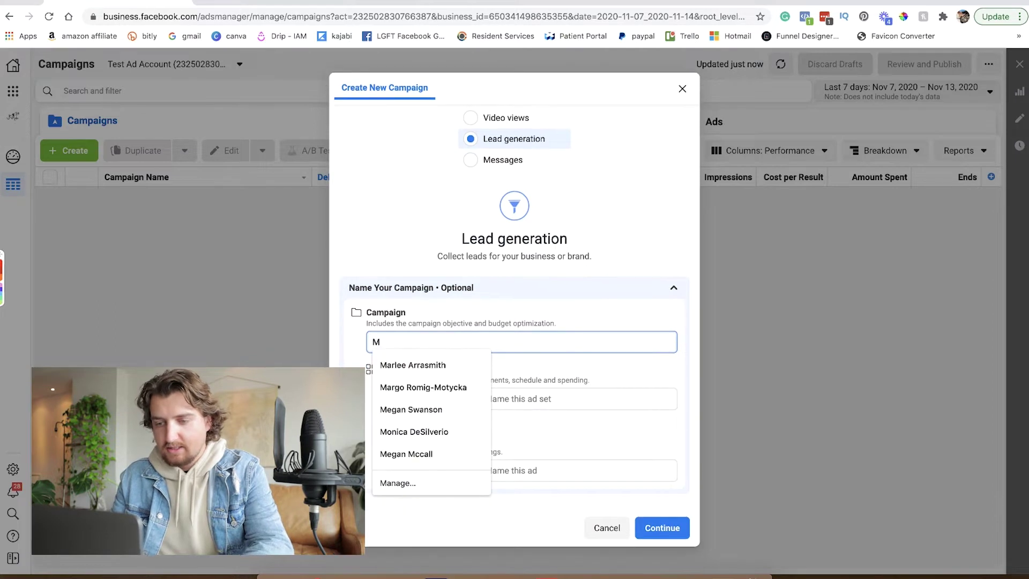
type("C Leads")
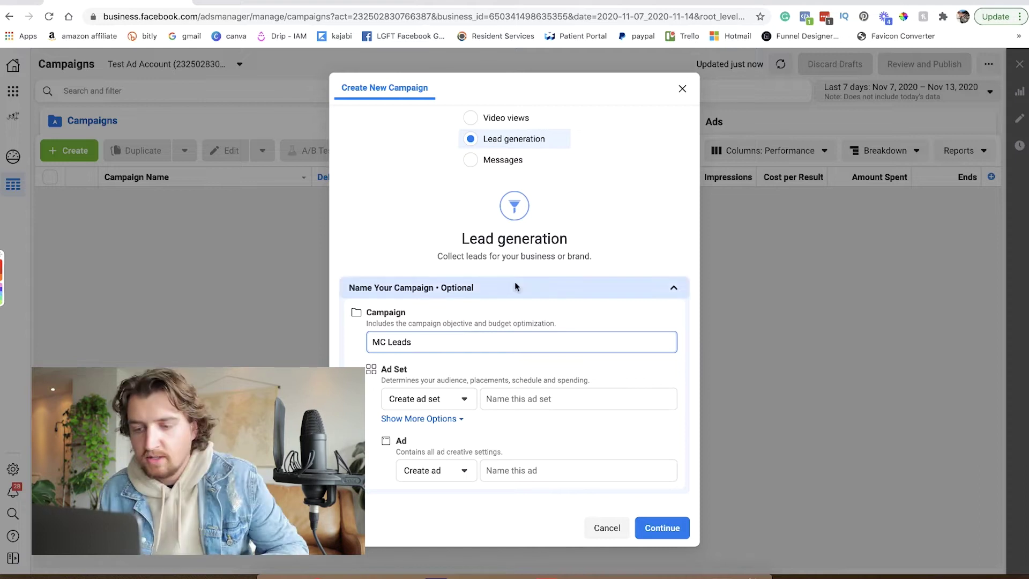
left_click(555, 399)
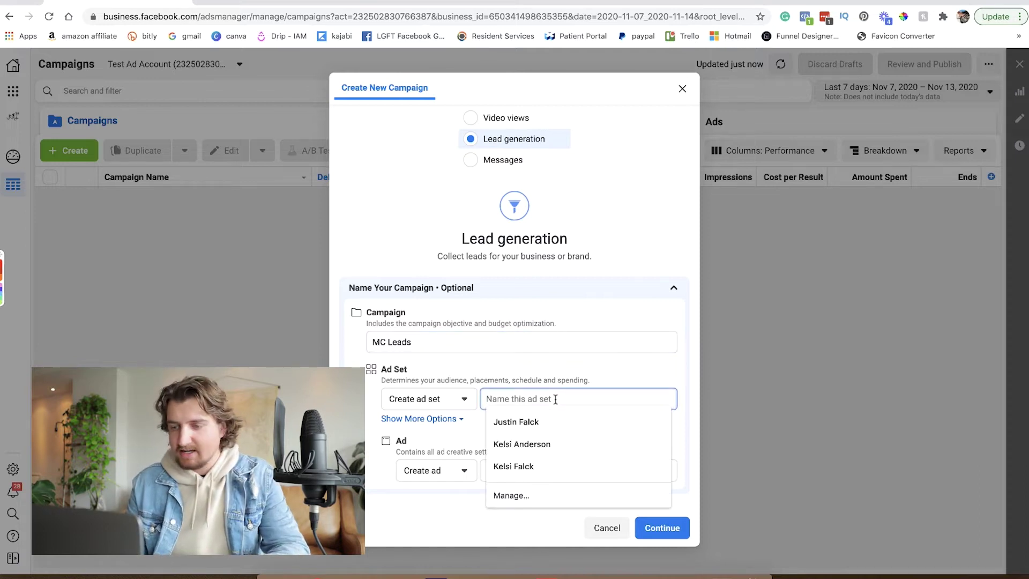
type("mc leads")
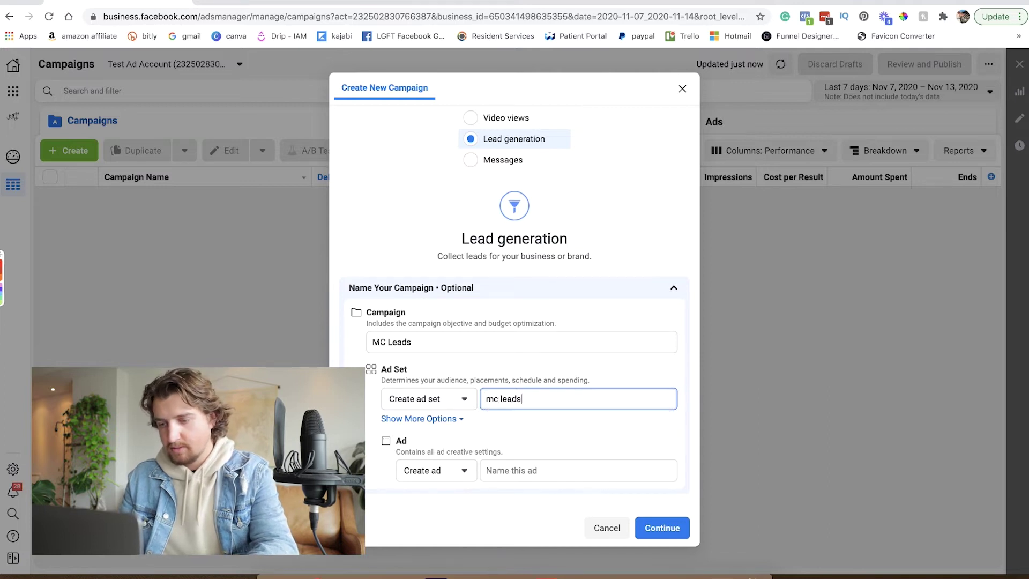
type(" omaha")
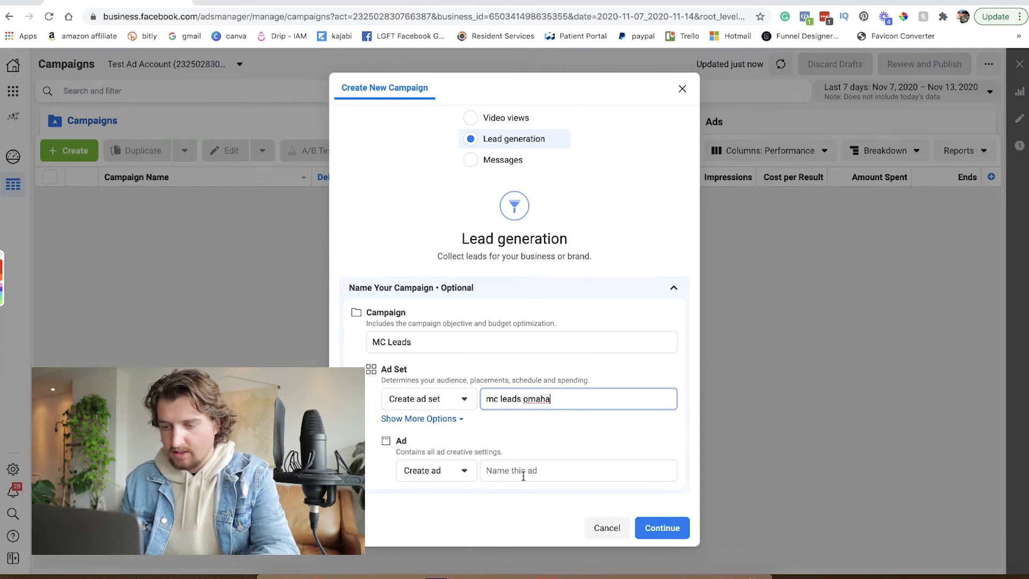
left_click(524, 475)
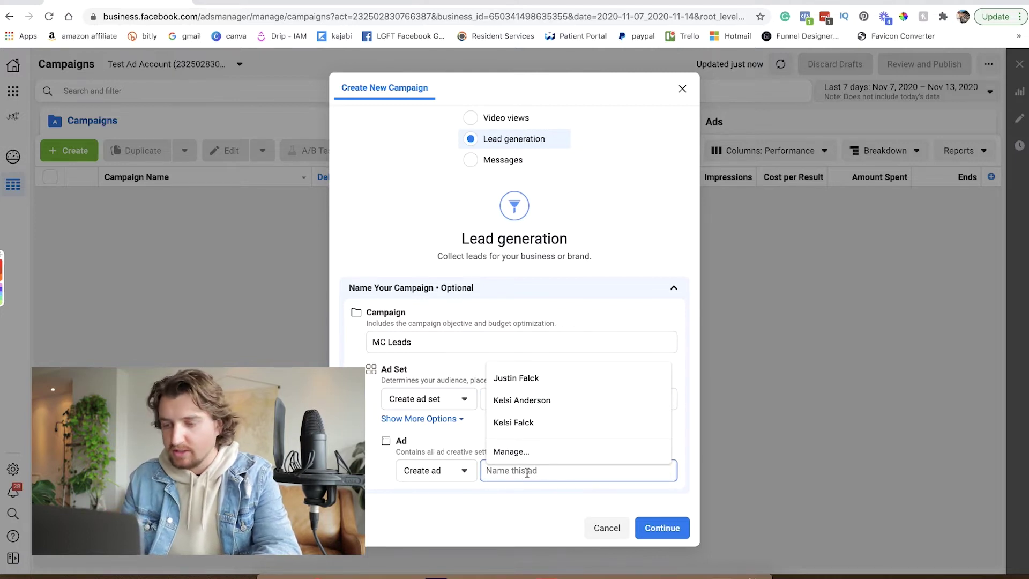
type("mc leads")
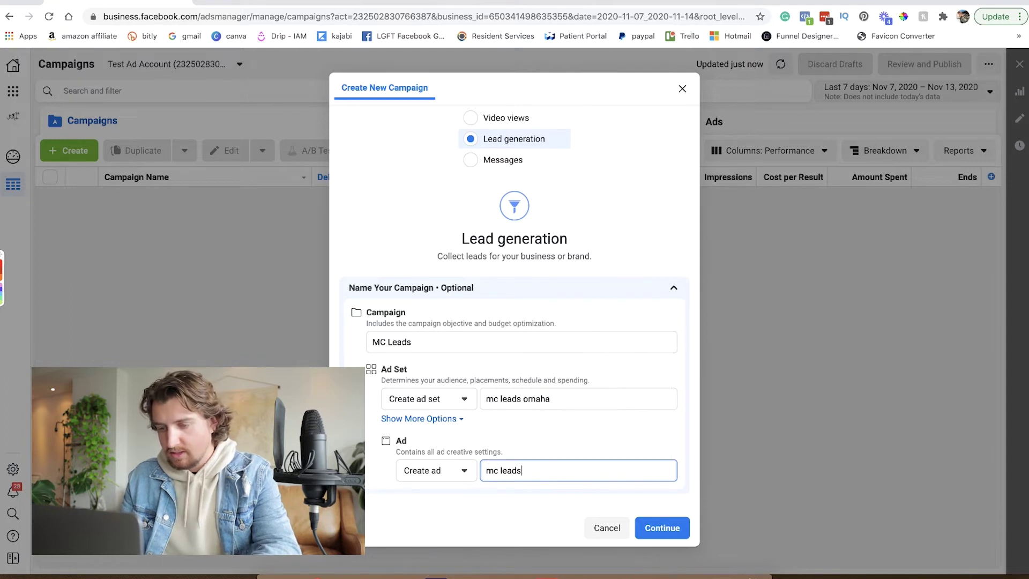
type(" -")
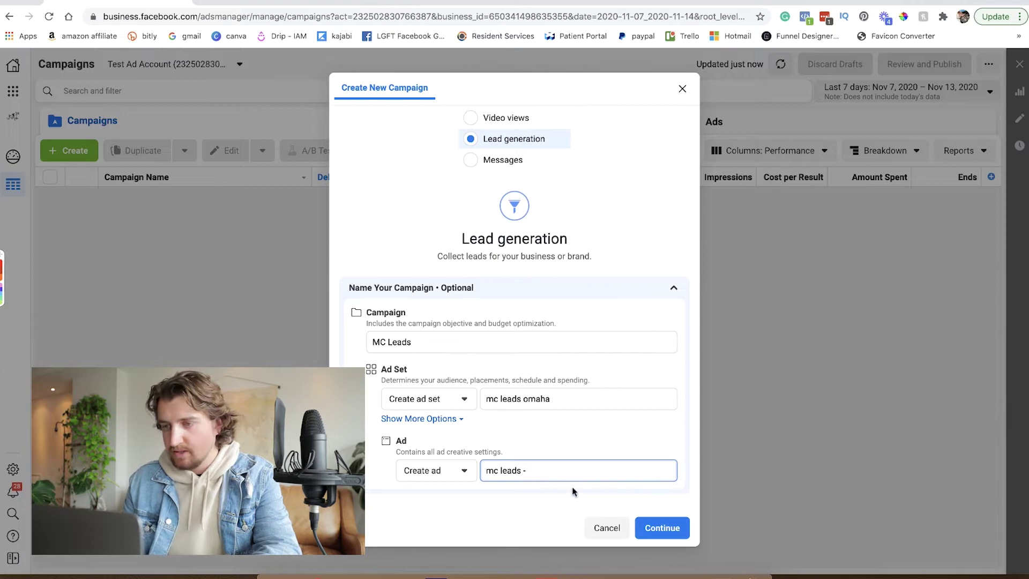
Create the MC Leads draft campaign and expand the extra Campaign Details options.
left_click(667, 530)
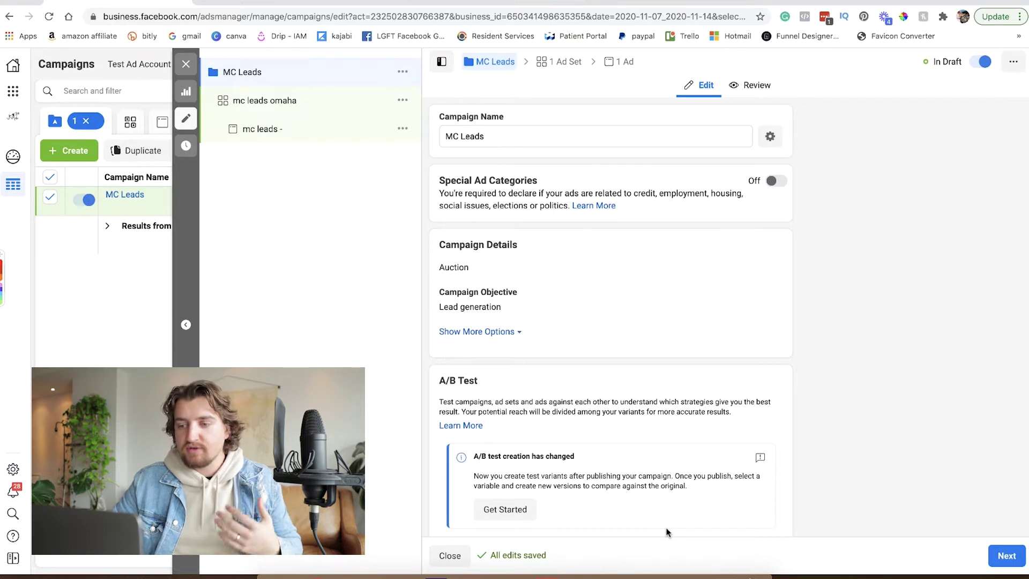
scroll(638, 366, "down", 2)
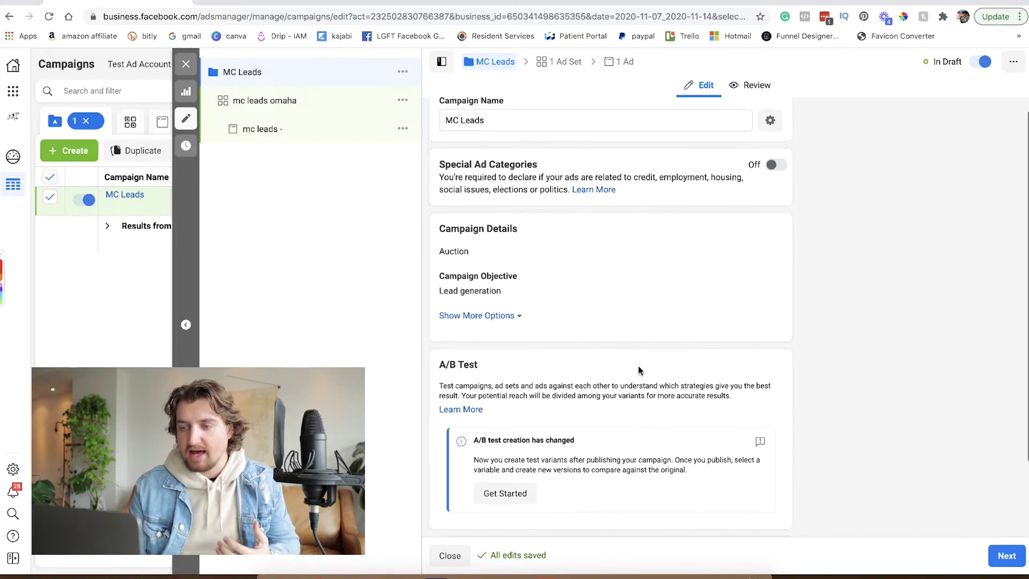
scroll(638, 367, "up", 2)
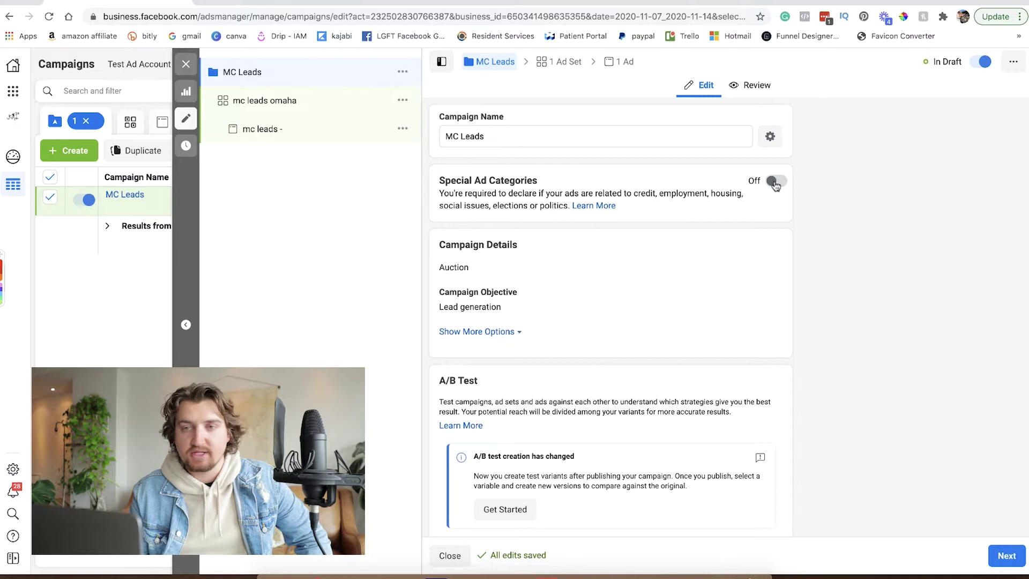
scroll(620, 248, "down", 2)
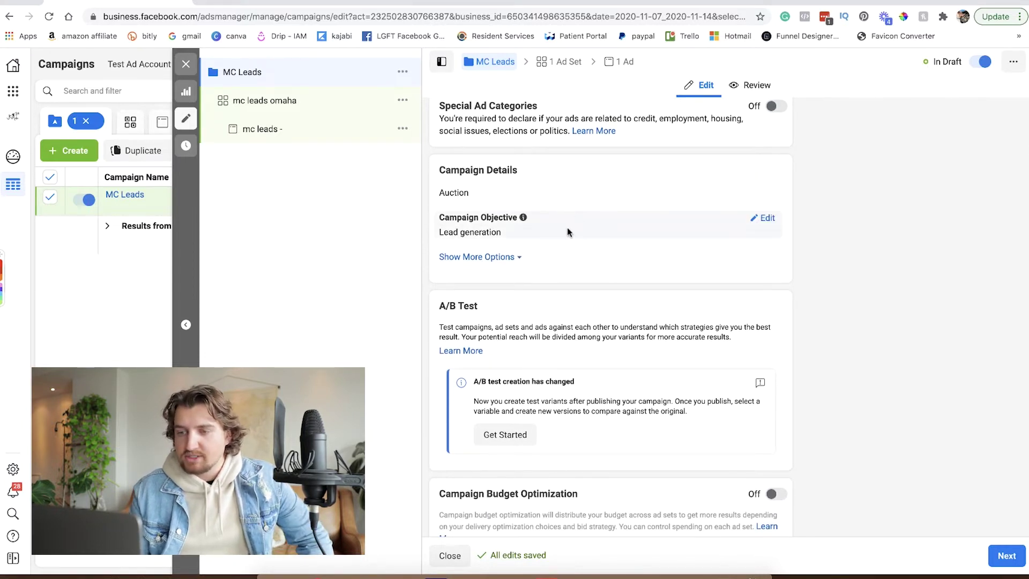
left_click(515, 258)
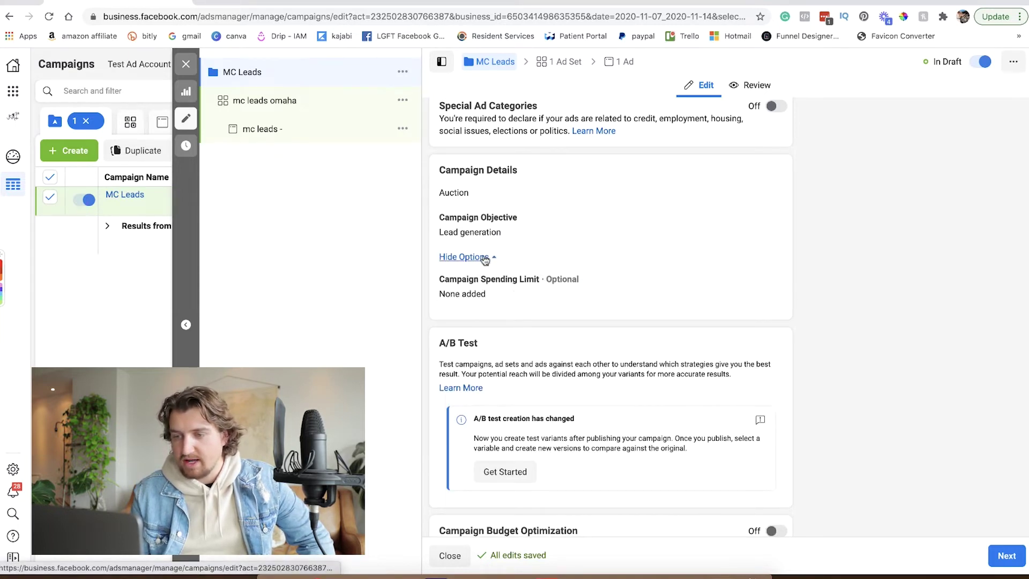
scroll(583, 319, "down", 2)
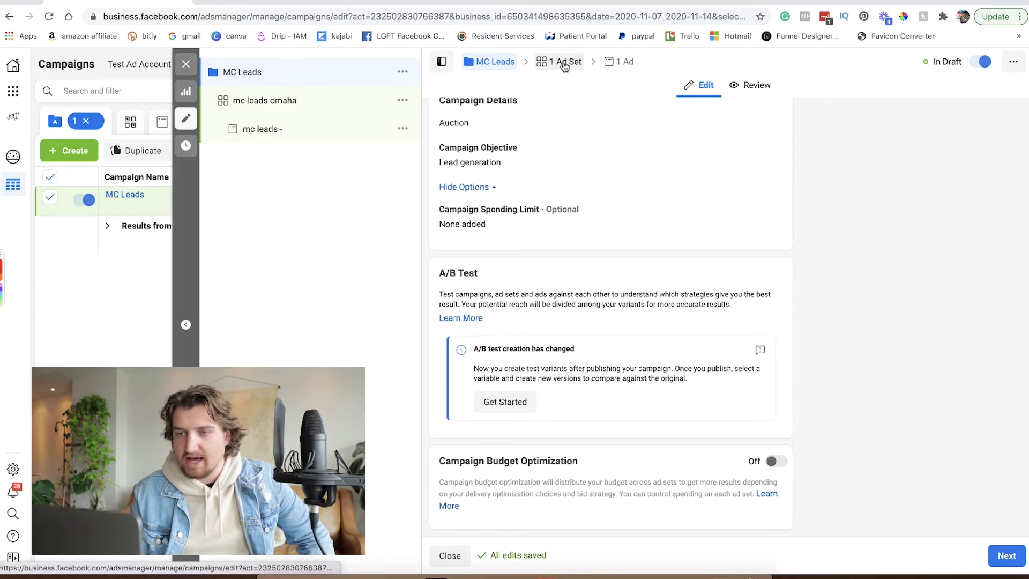
In the ad set, promote a page from the Final Expense Leaders group and view its Lead Ad Terms.
left_click(1006, 555)
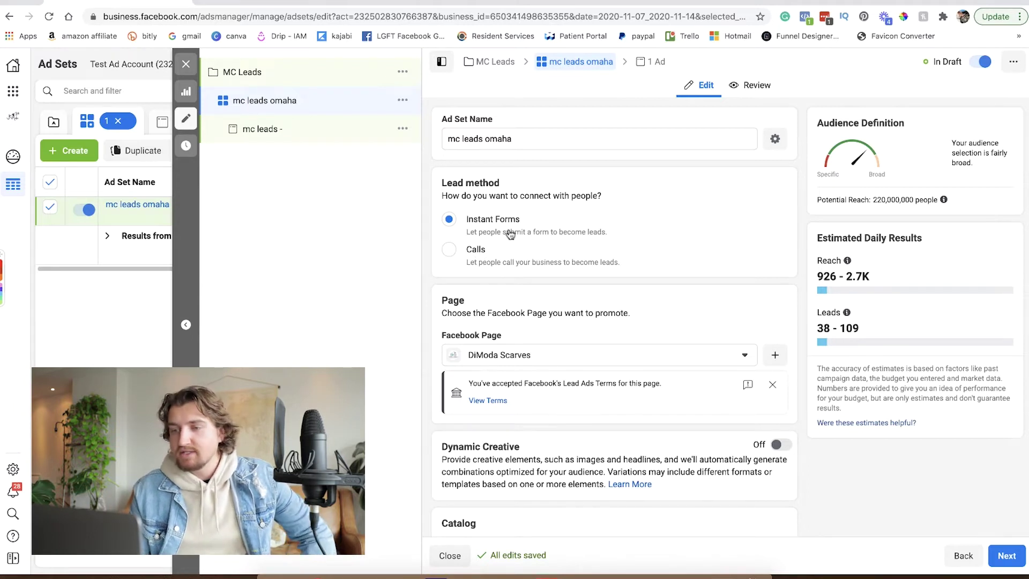
scroll(576, 244, "down", 1)
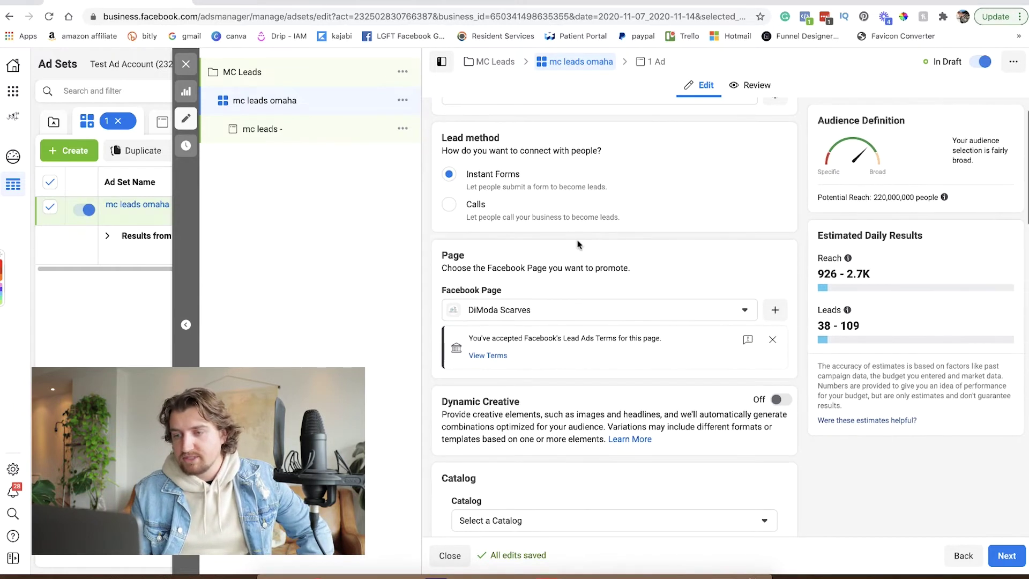
left_click(751, 312)
scroll(658, 357, "up", 1)
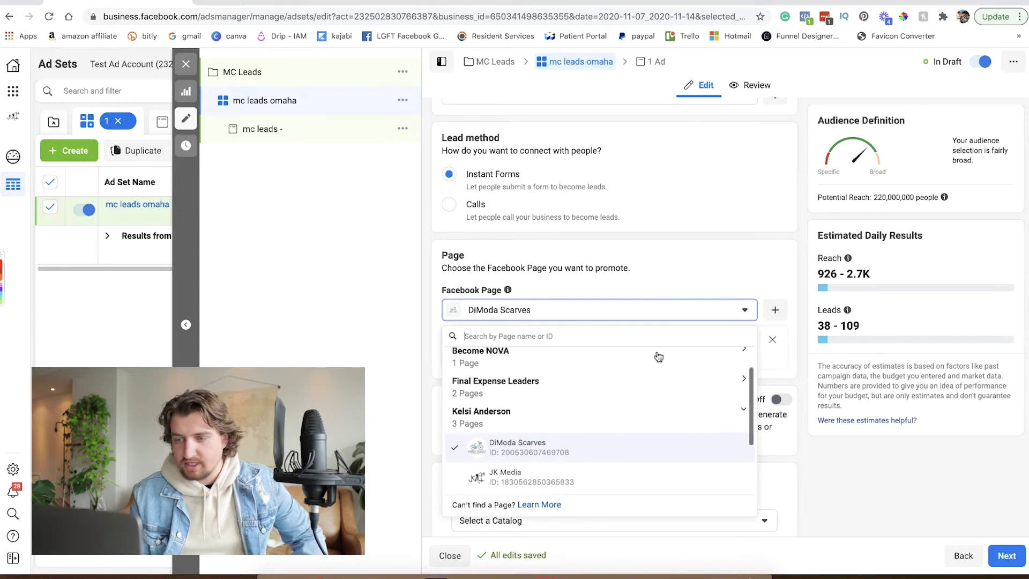
left_click(598, 388)
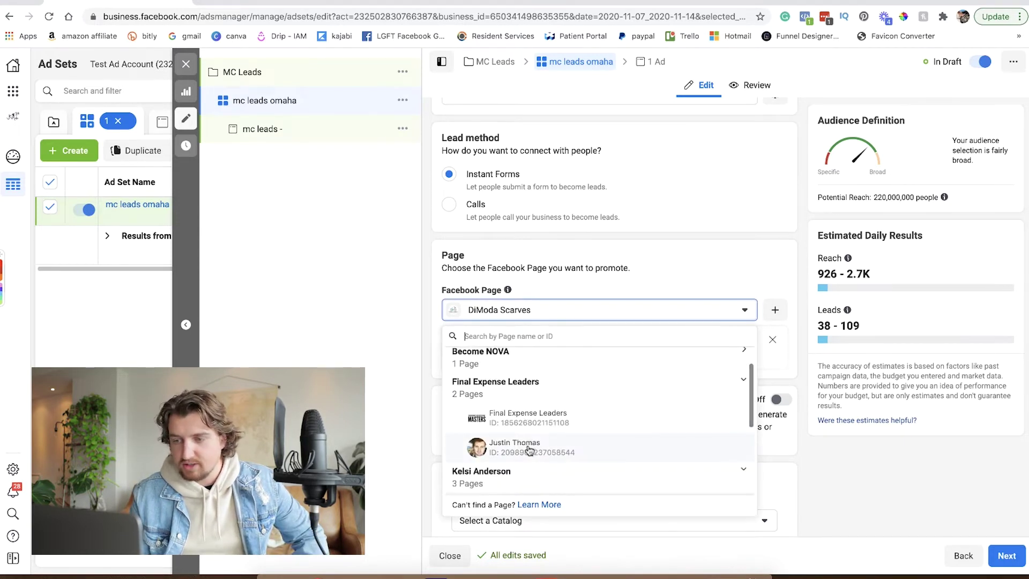
left_click(529, 449)
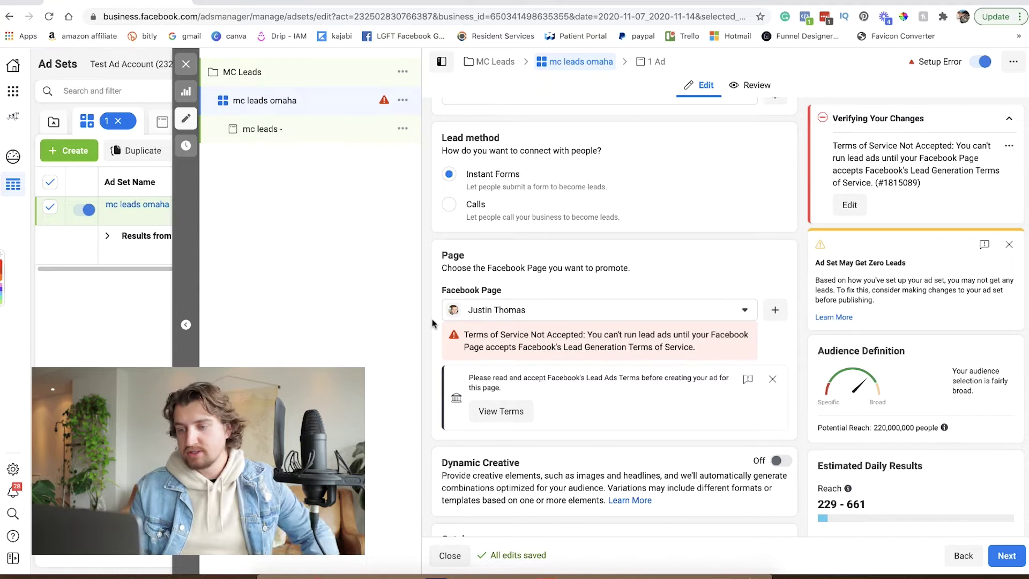
left_click(508, 412)
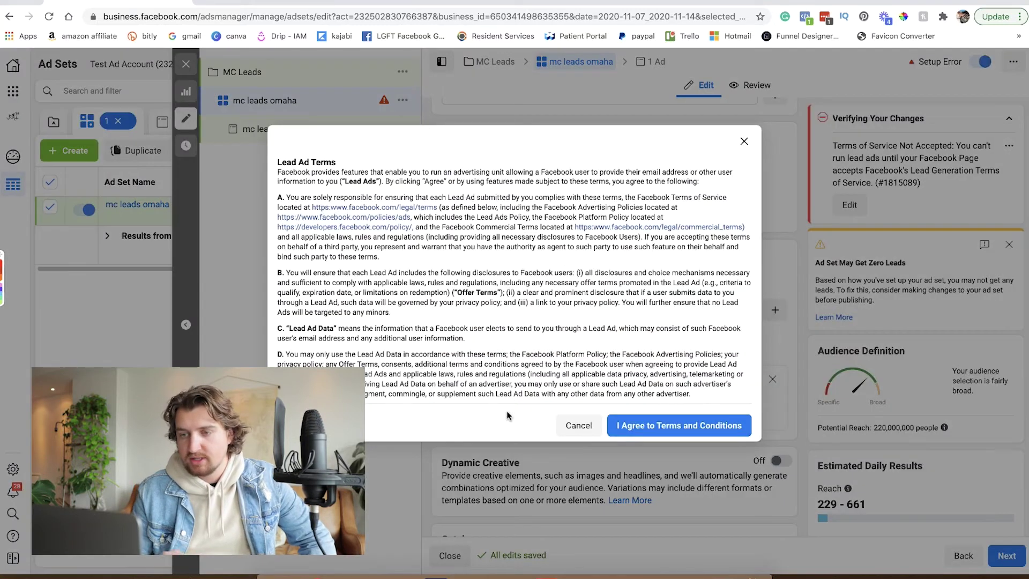
Read through the Lead Ad Terms and agree to the terms and conditions.
scroll(439, 328, "down", 2)
scroll(439, 329, "down", 4)
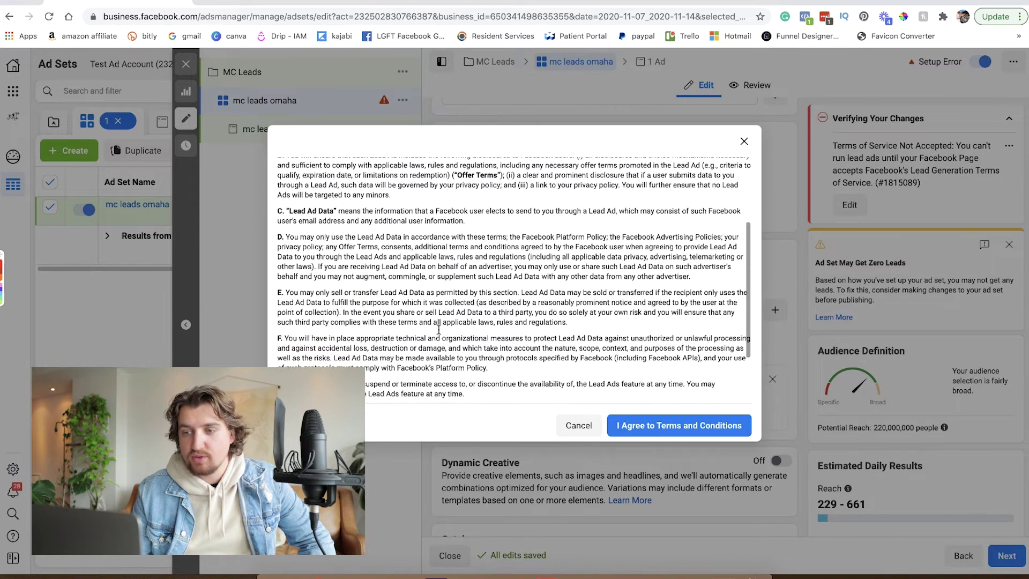
scroll(438, 330, "down", 2)
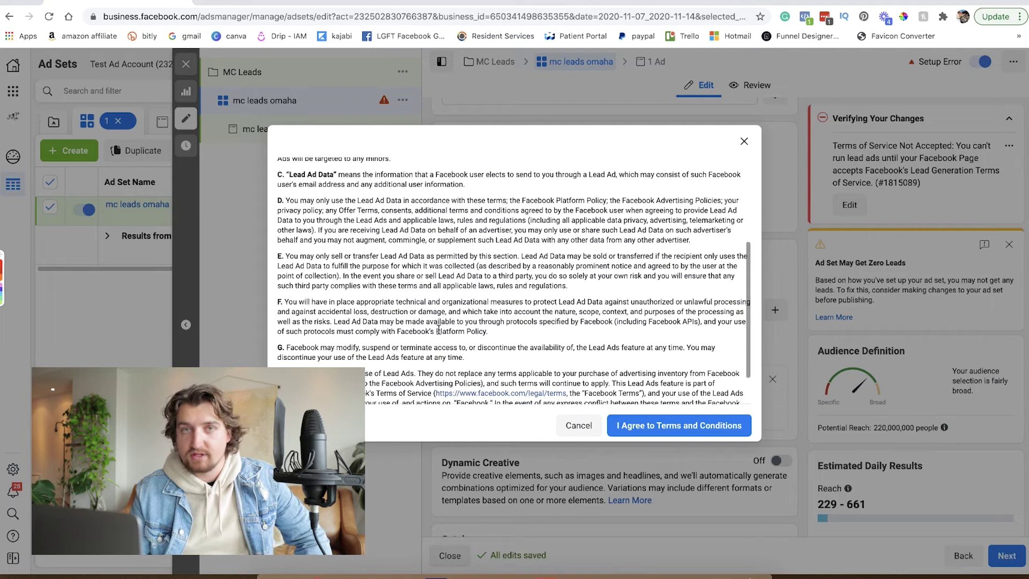
scroll(438, 330, "down", 3)
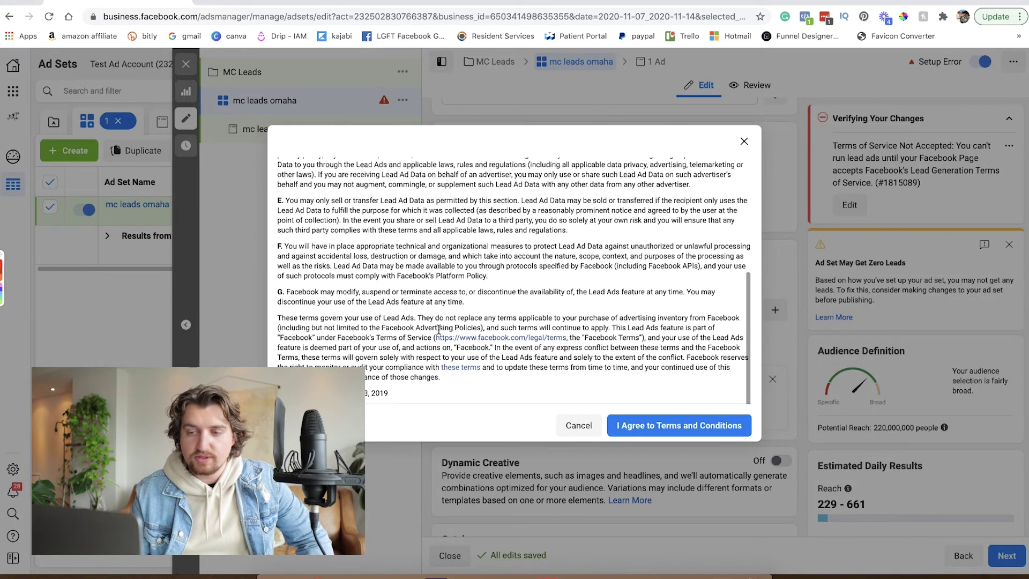
scroll(438, 328, "up", 10)
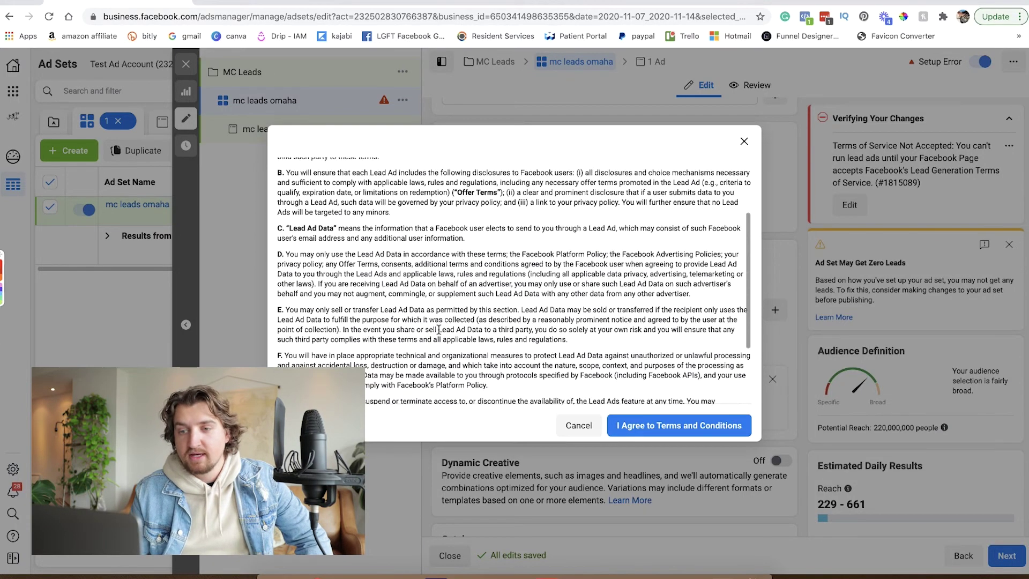
scroll(438, 329, "up", 3)
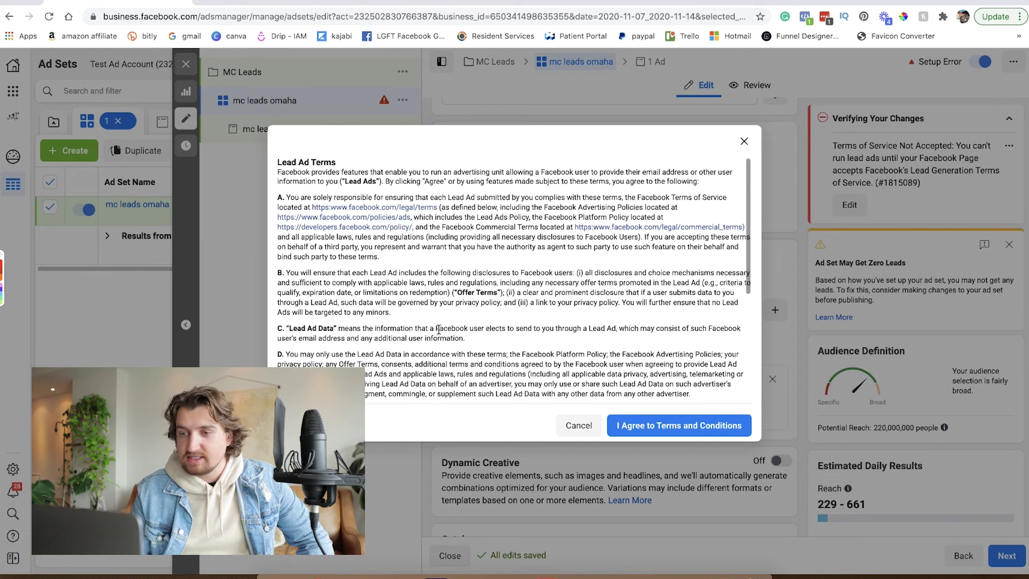
scroll(438, 330, "down", 10)
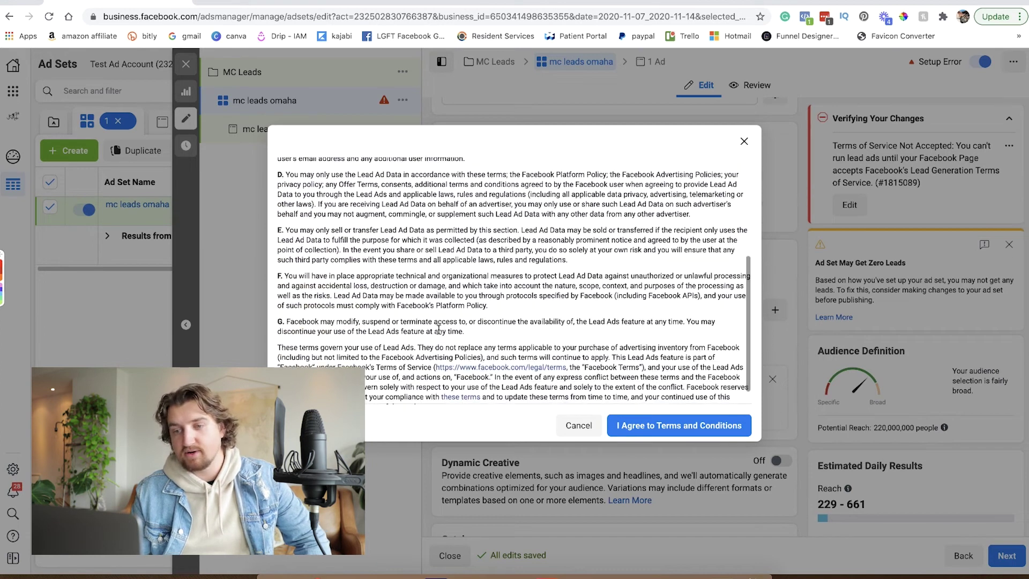
scroll(438, 329, "down", 1)
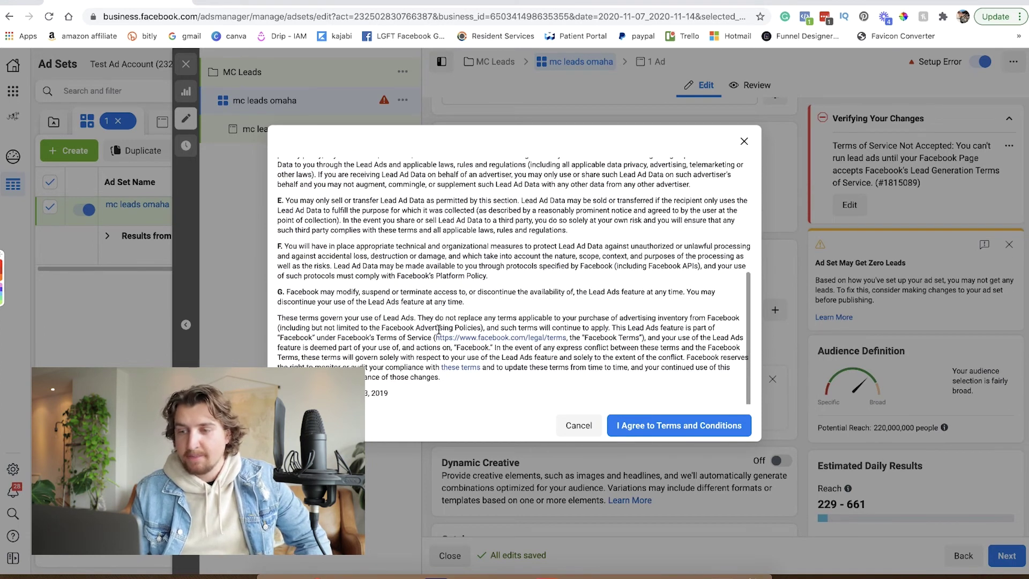
scroll(405, 317, "up", 1)
scroll(406, 317, "up", 4)
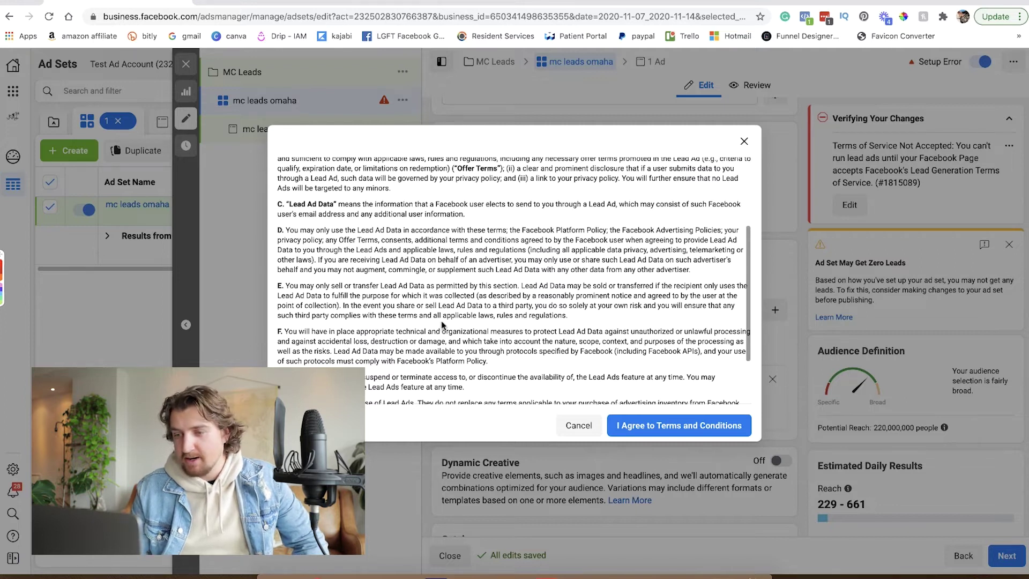
scroll(442, 321, "down", 5)
scroll(442, 320, "up", 10)
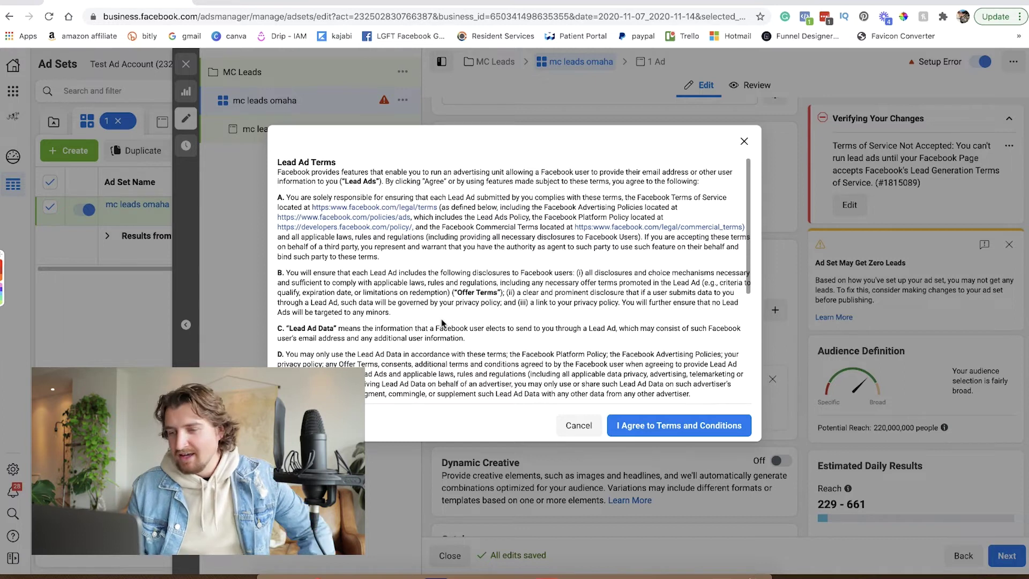
scroll(443, 322, "down", 5)
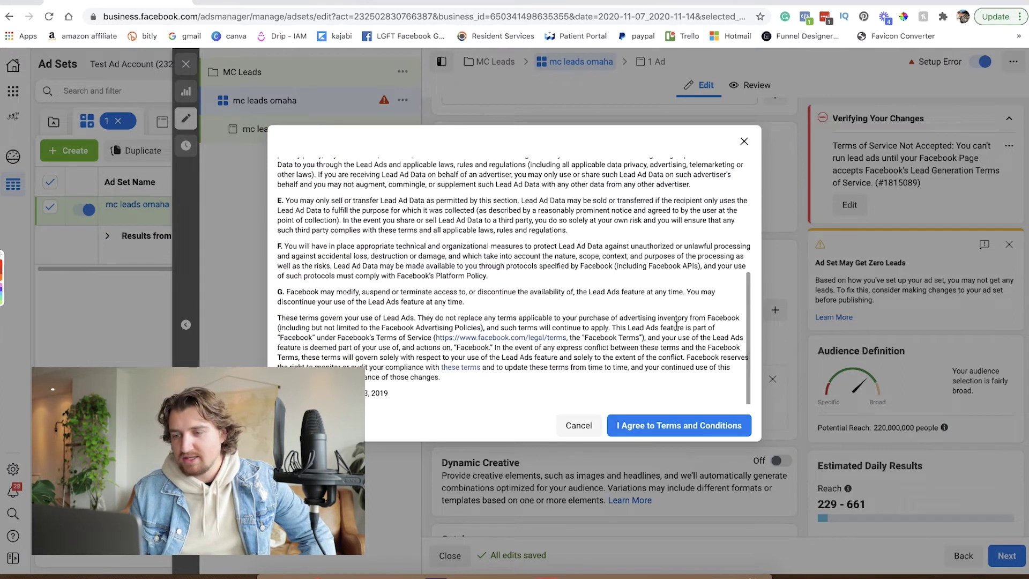
left_click(674, 429)
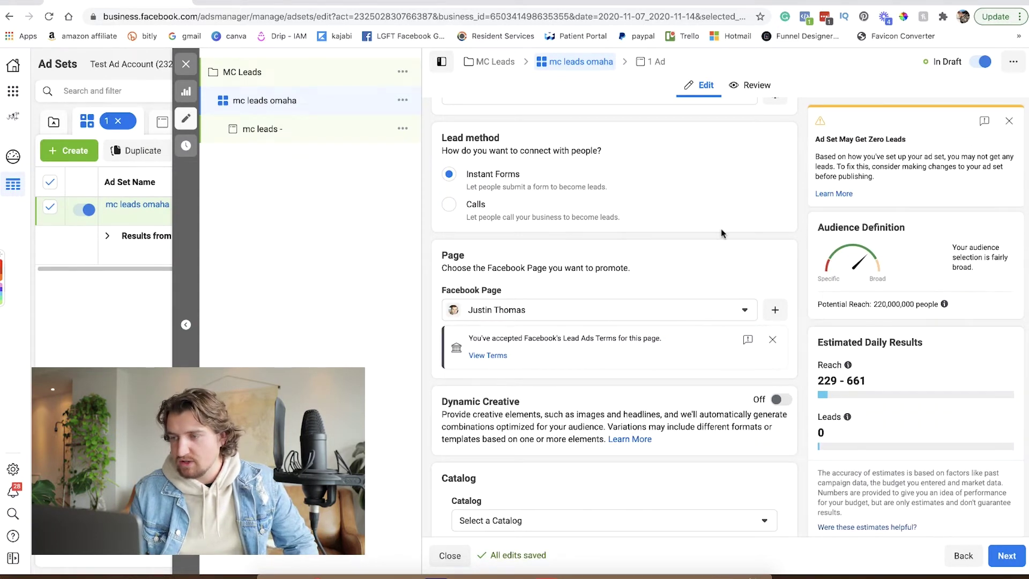
scroll(681, 248, "down", 2)
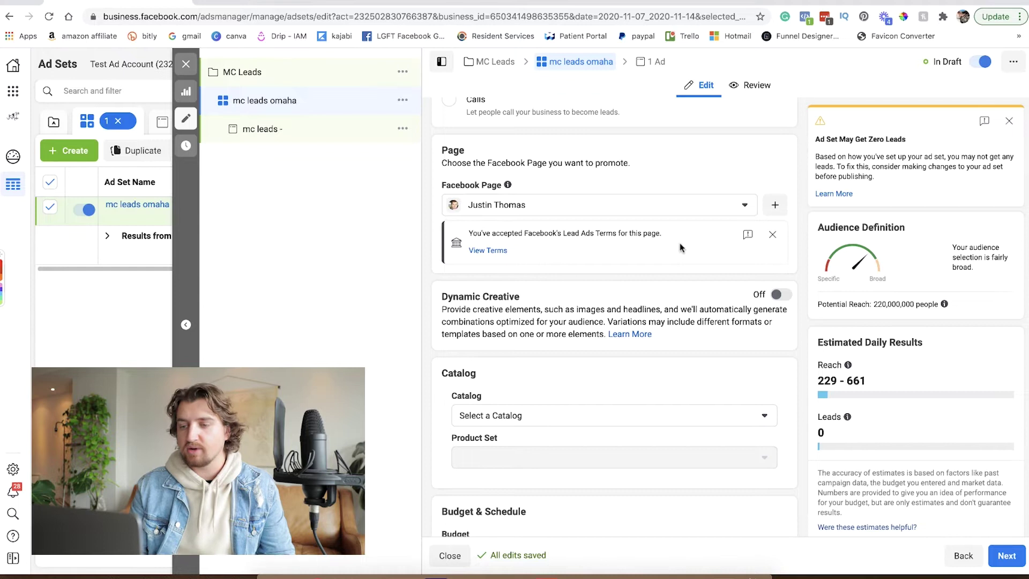
scroll(681, 248, "down", 1)
scroll(679, 247, "down", 1)
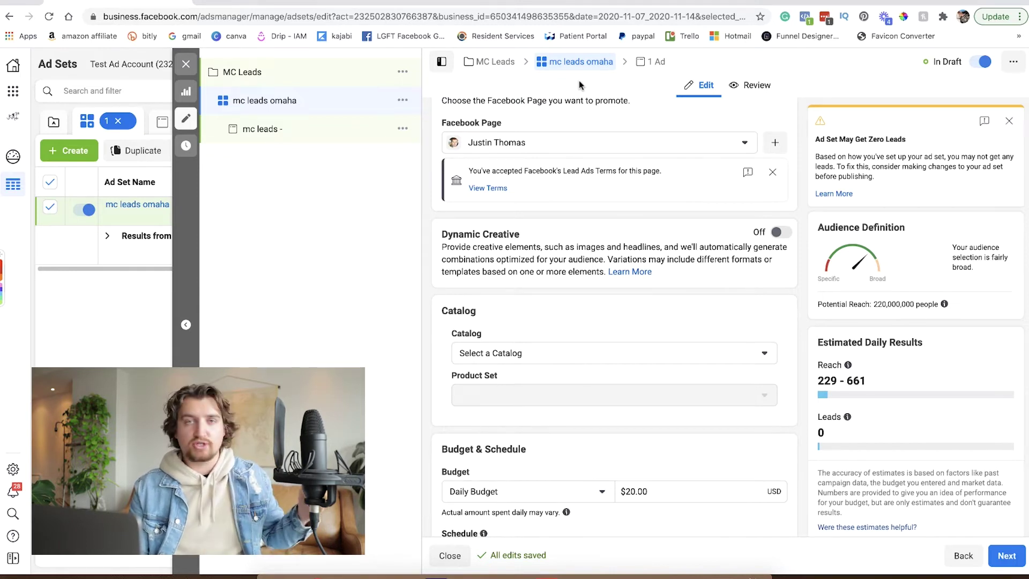
scroll(598, 191, "down", 1)
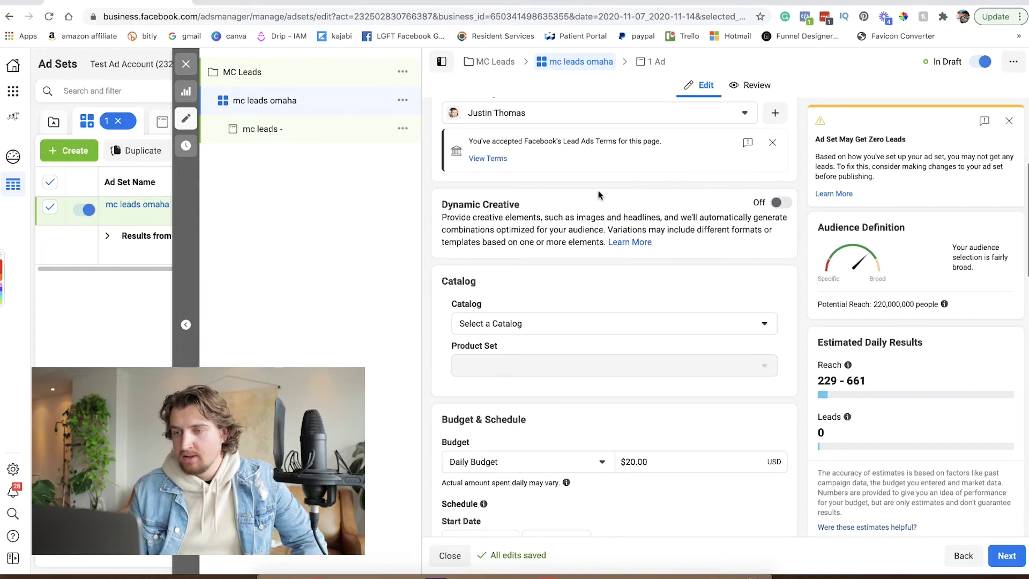
scroll(597, 204, "down", 1)
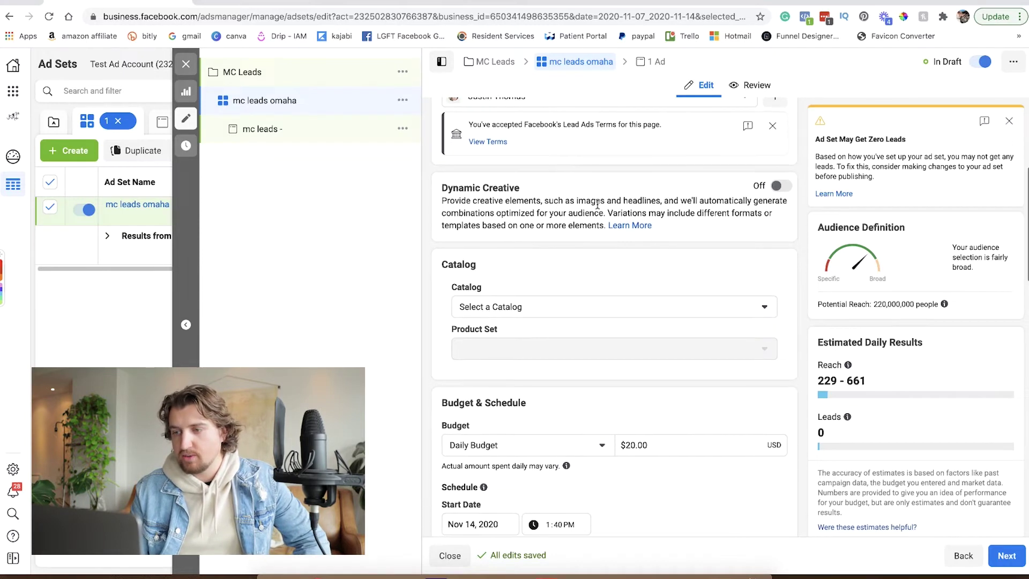
scroll(597, 205, "down", 3)
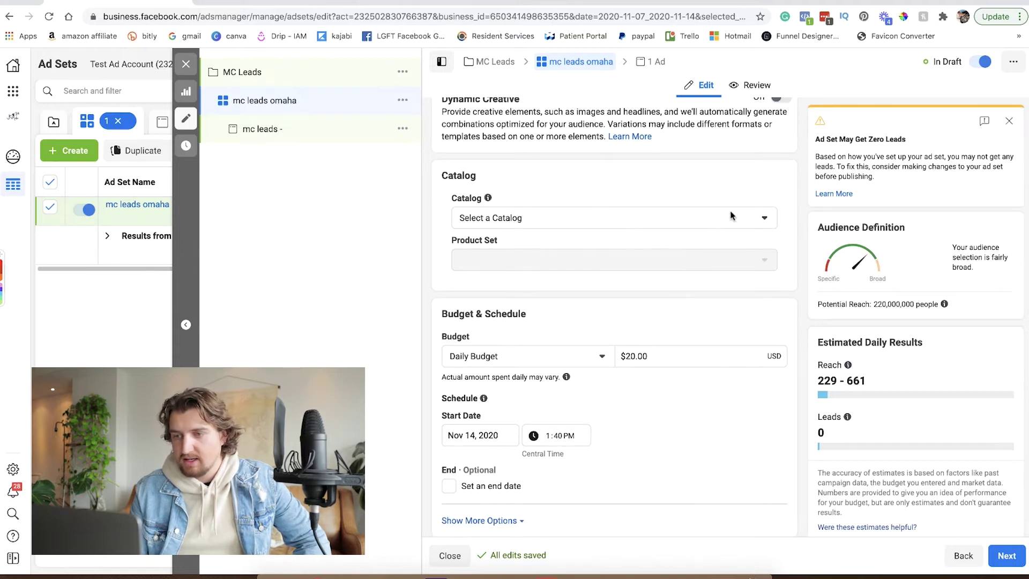
left_click(765, 222)
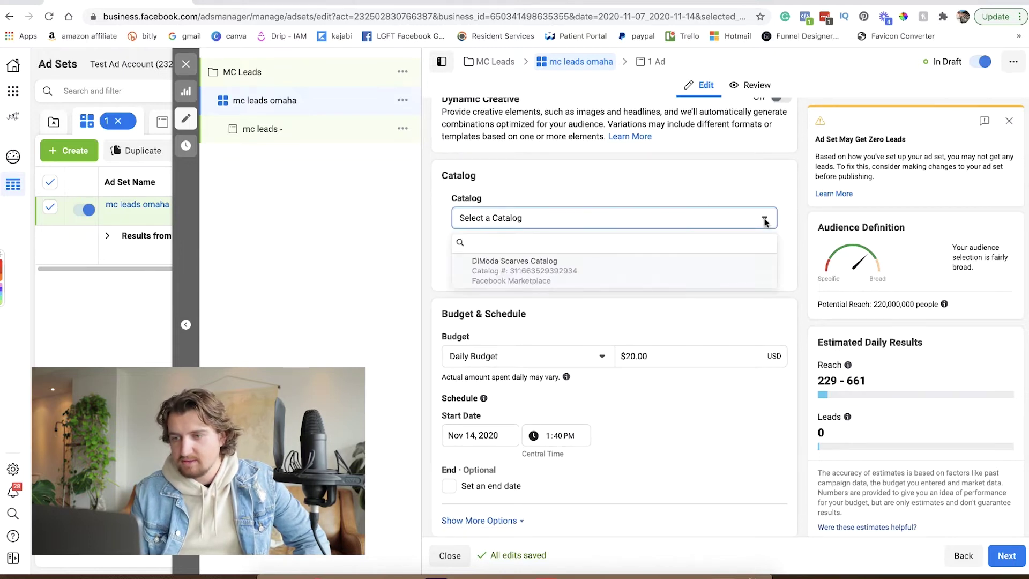
left_click(766, 222)
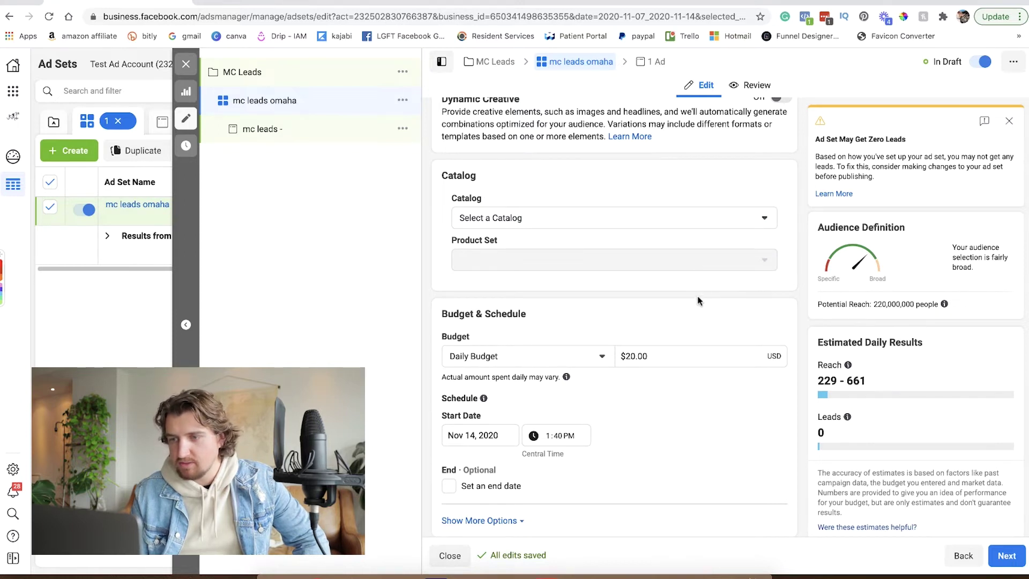
scroll(698, 298, "down", 1)
scroll(697, 300, "down", 1)
scroll(697, 300, "up", 6)
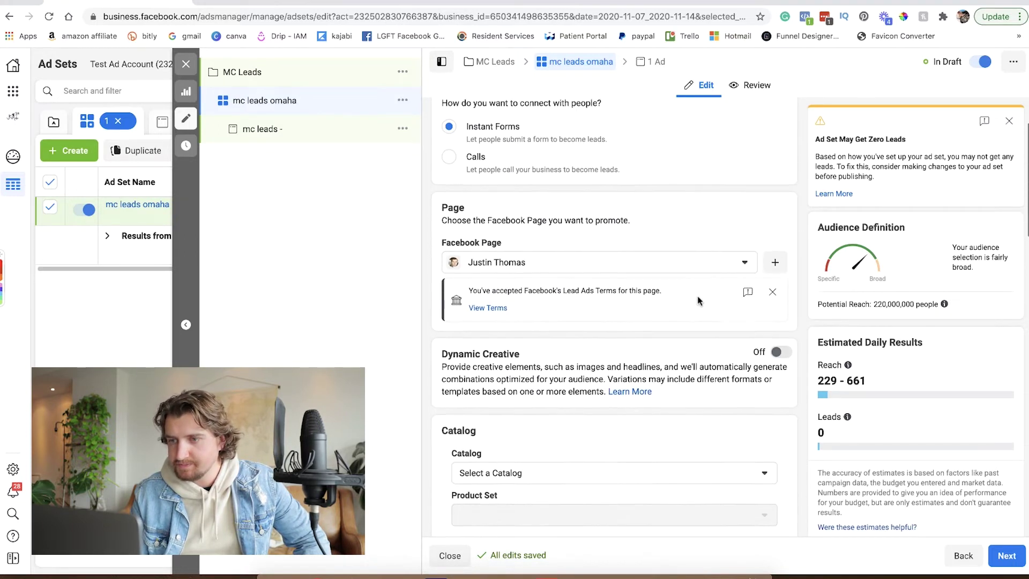
scroll(697, 300, "down", 8)
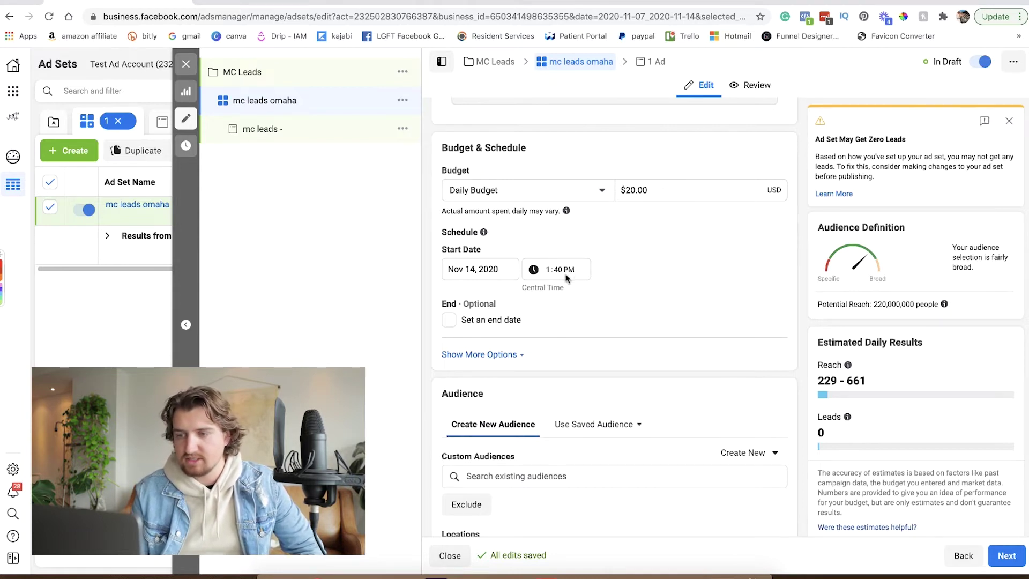
scroll(598, 275, "down", 3)
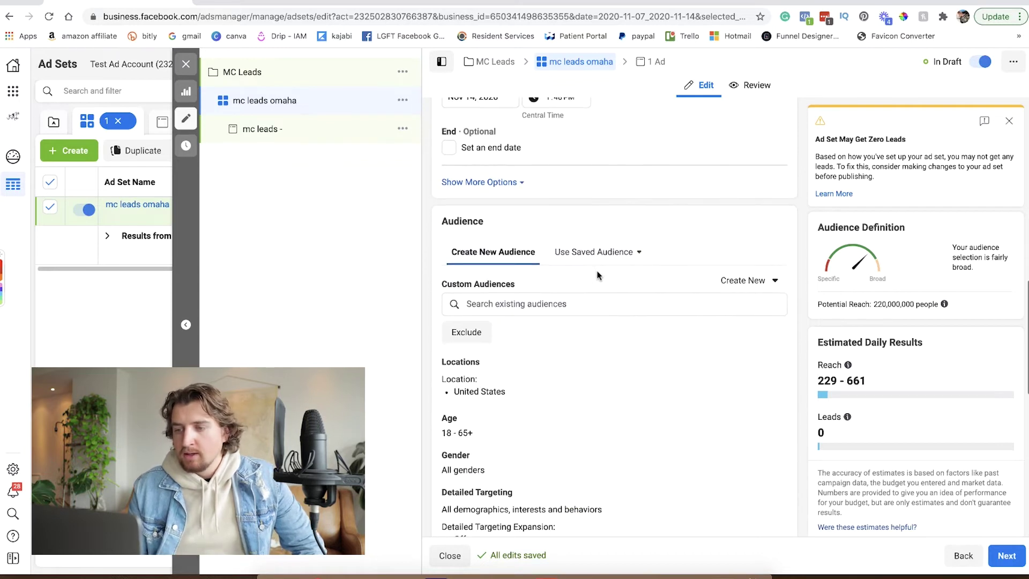
scroll(598, 275, "down", 1)
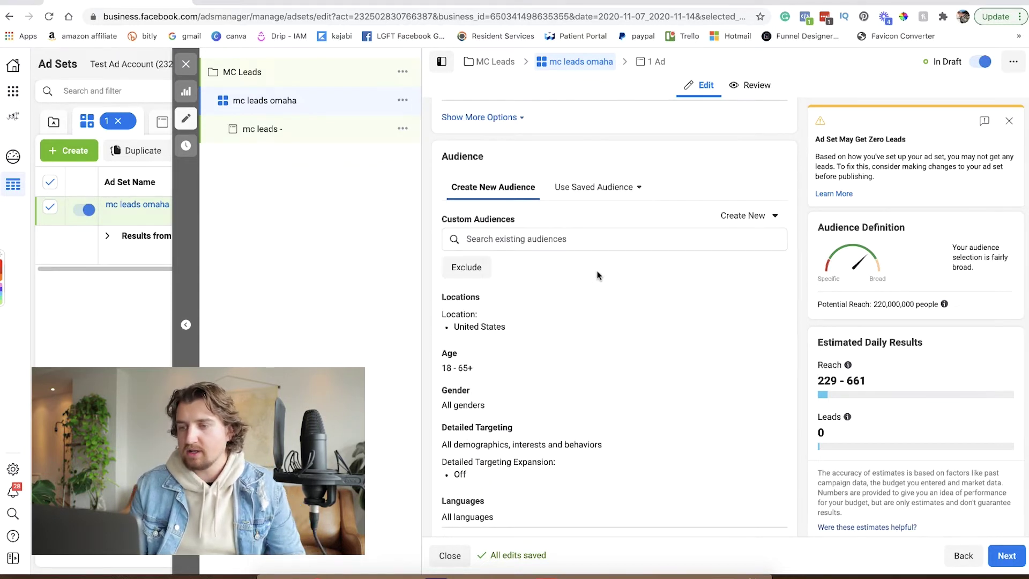
scroll(599, 275, "down", 1)
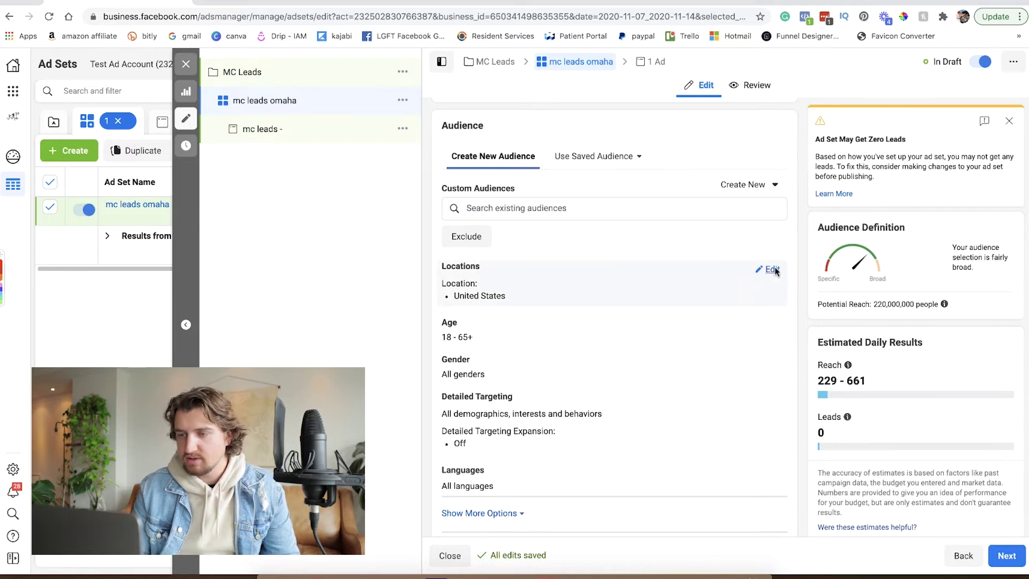
Target people living in Nebraska, removing United States from the locations.
left_click(774, 271)
left_click(639, 287)
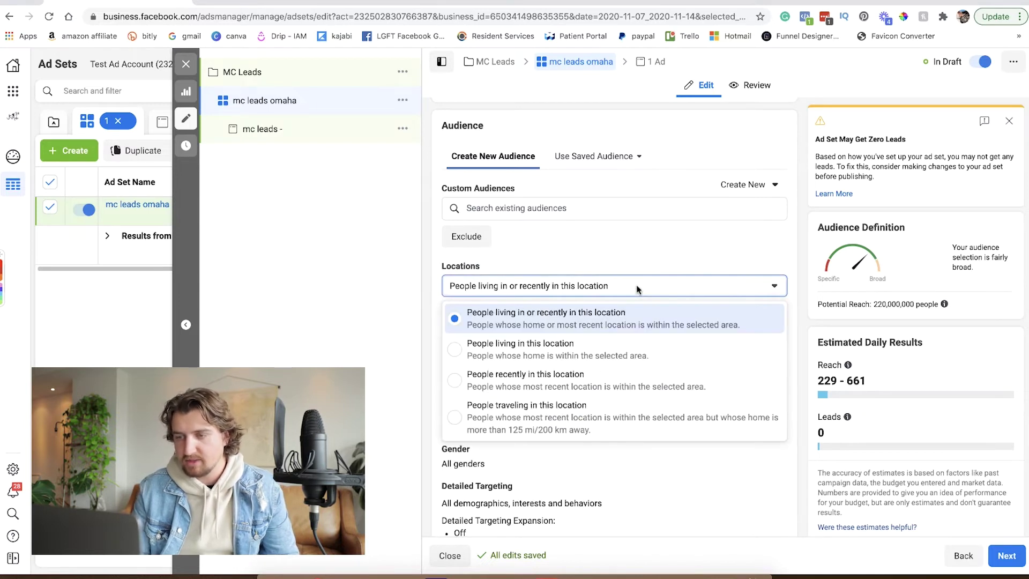
left_click(465, 353)
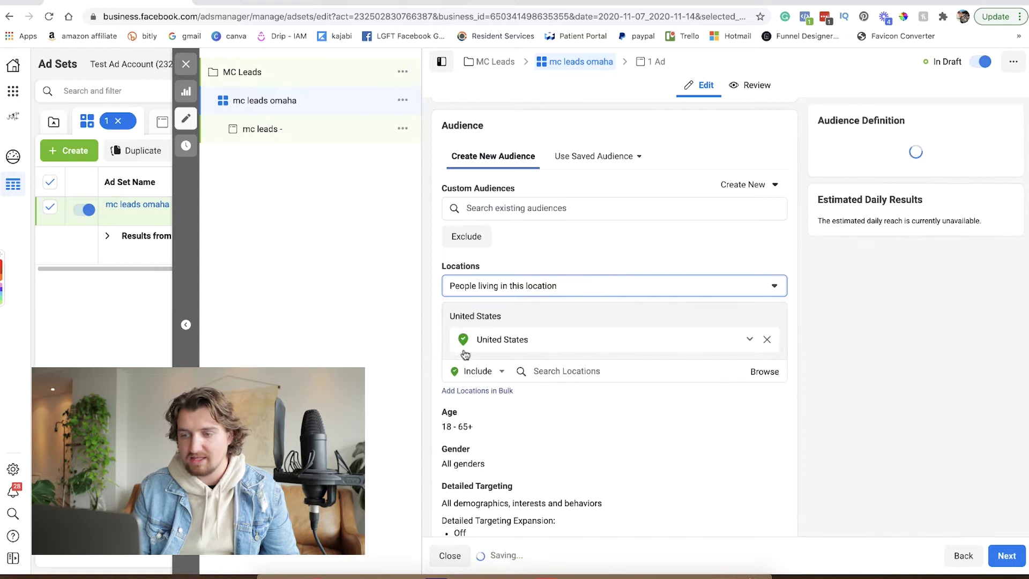
left_click(768, 341)
left_click(598, 327)
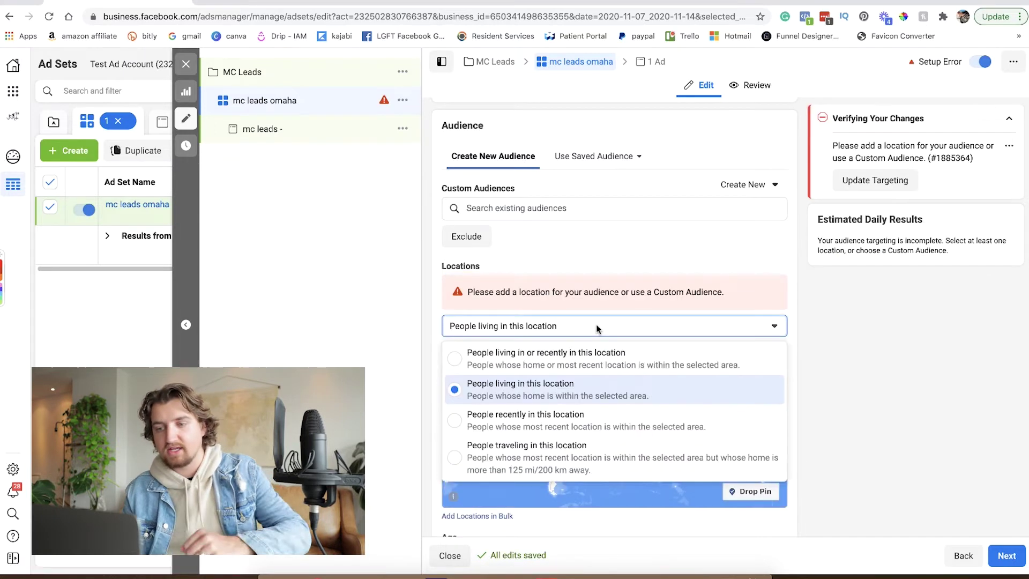
left_click(501, 329)
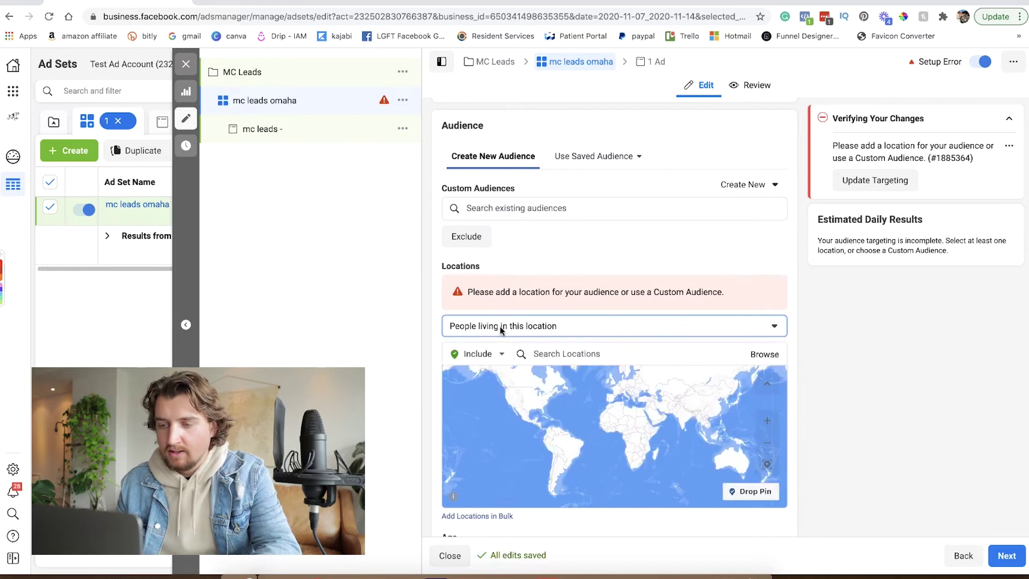
left_click(571, 348)
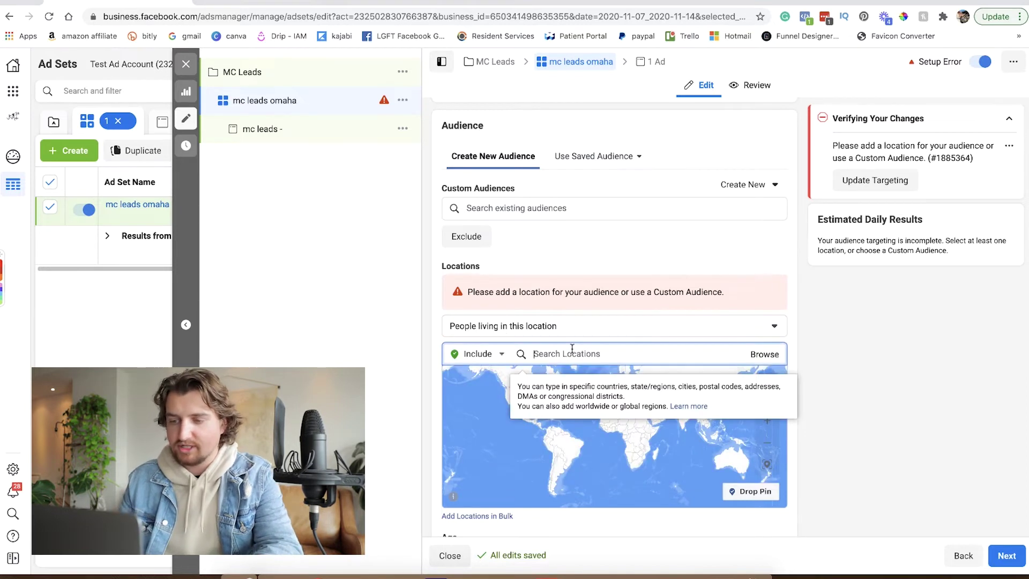
type("nebraska")
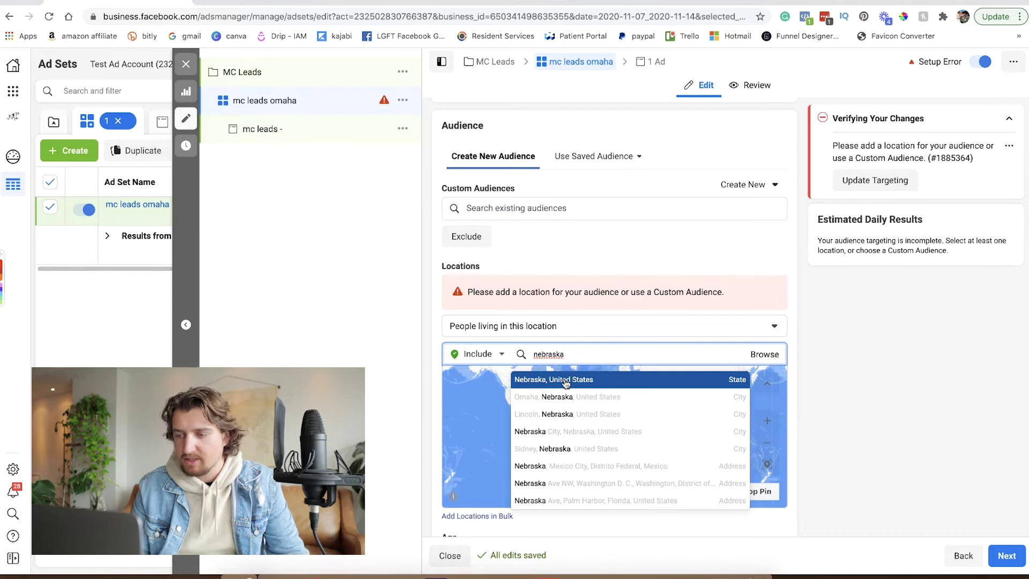
left_click(565, 381)
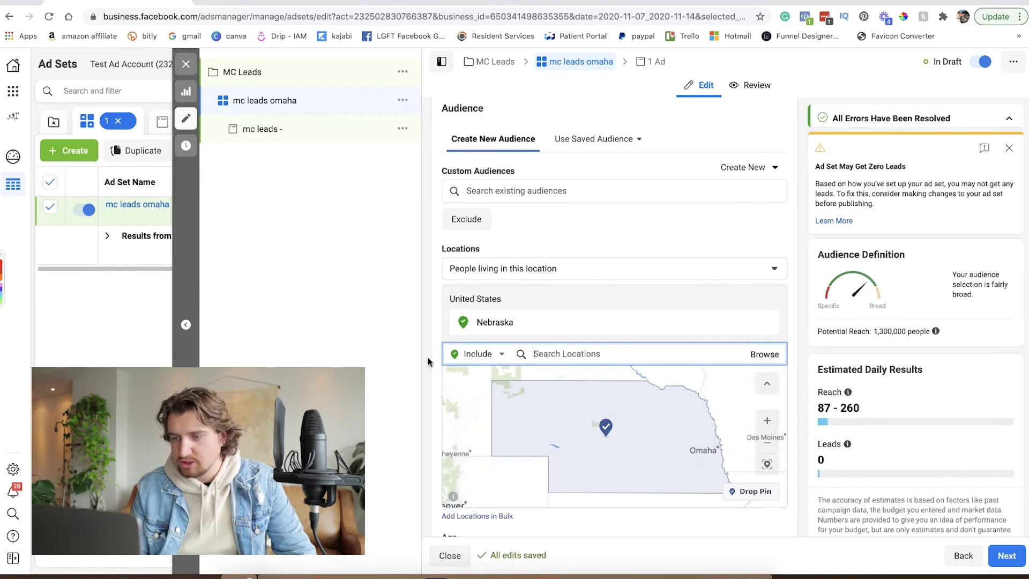
Set the audience's minimum age to 64.
scroll(424, 353, "down", 5)
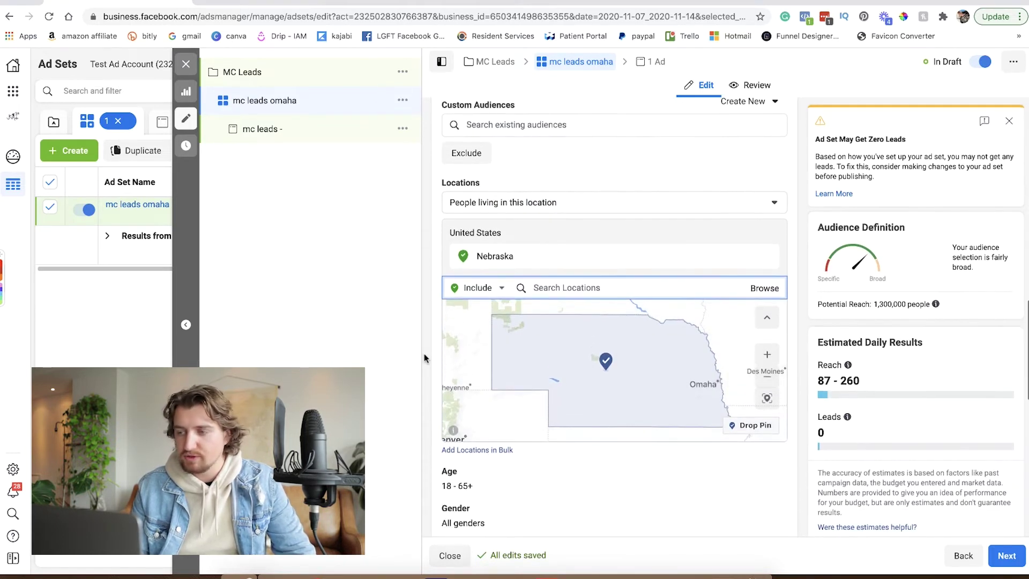
scroll(423, 352, "down", 2)
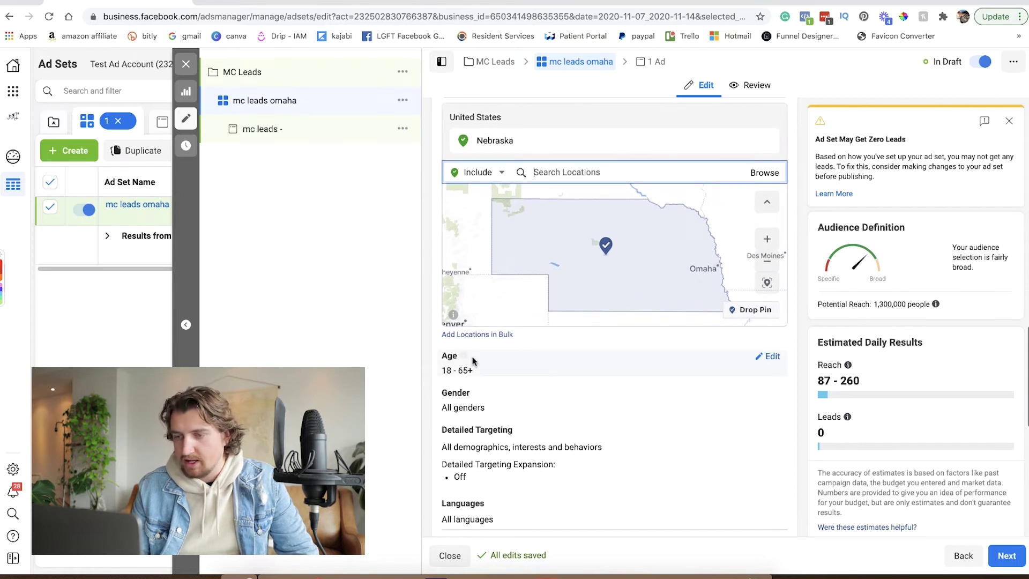
left_click(774, 357)
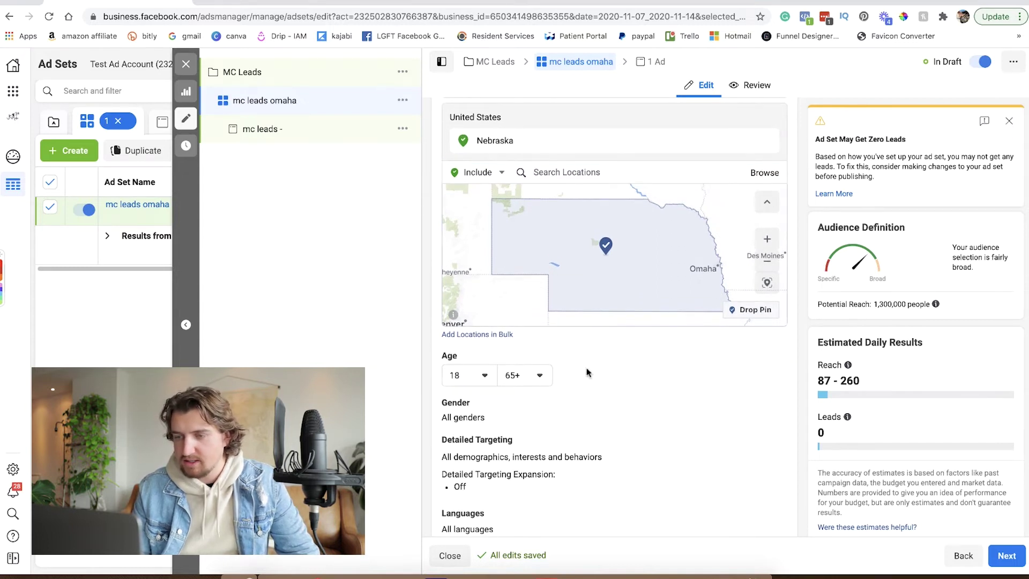
left_click(484, 377)
scroll(491, 469, "down", 10)
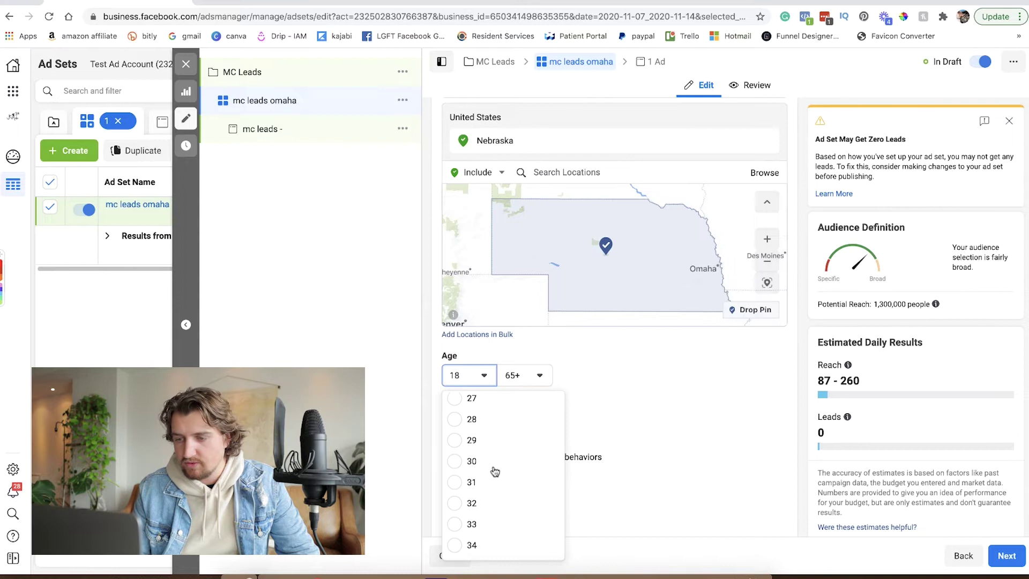
scroll(493, 470, "down", 3)
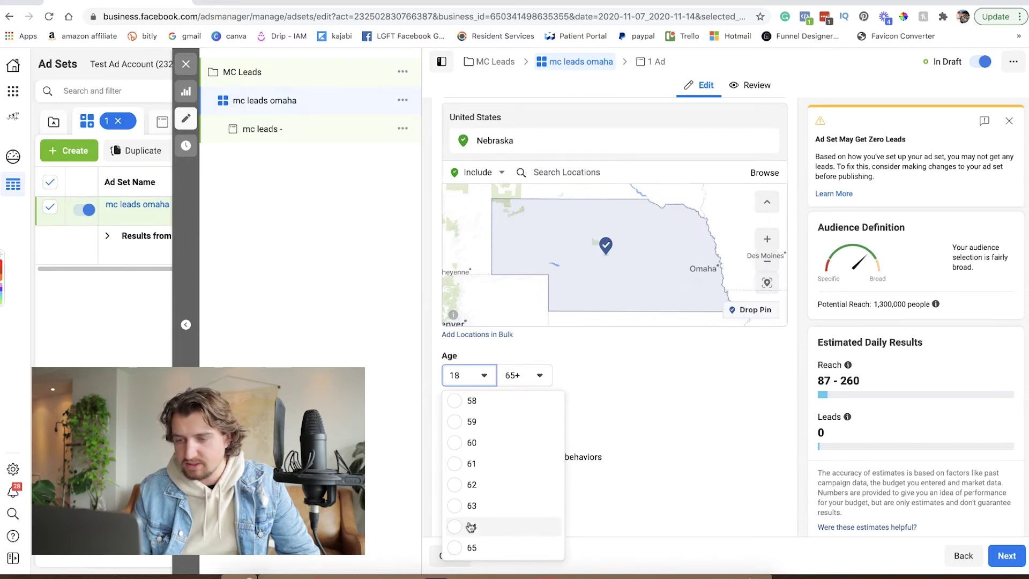
left_click(453, 526)
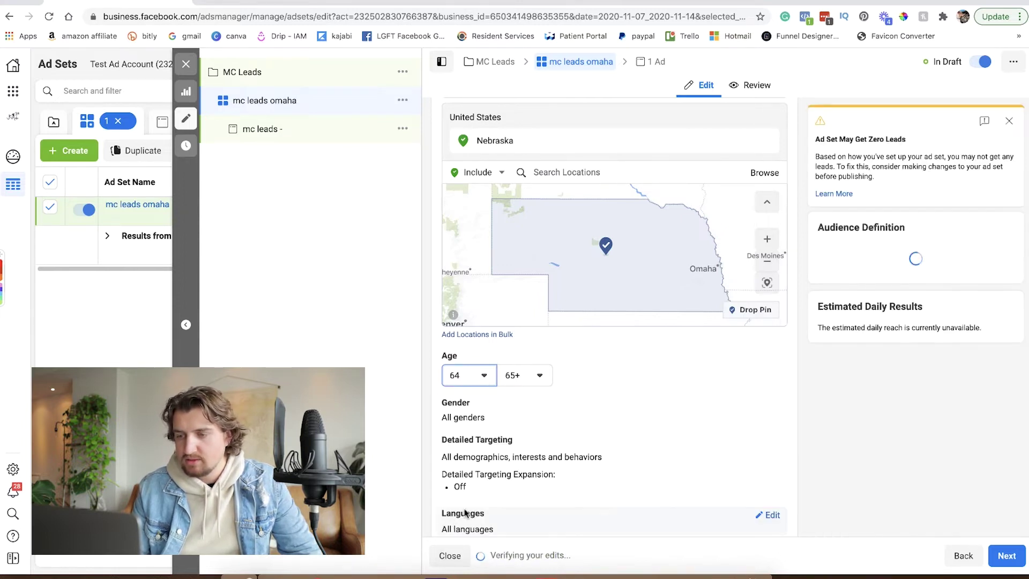
scroll(643, 394, "down", 3)
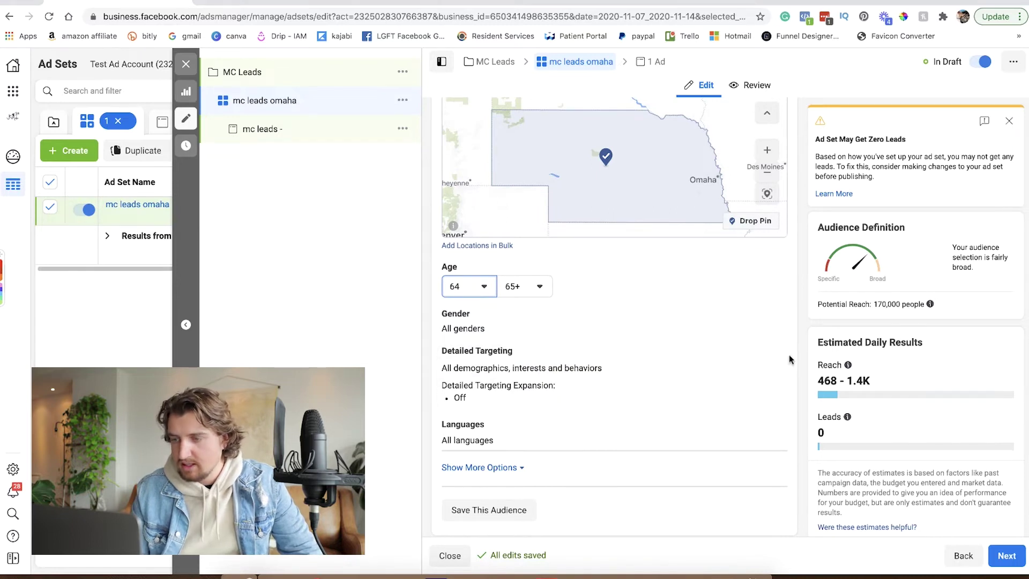
left_click(772, 355)
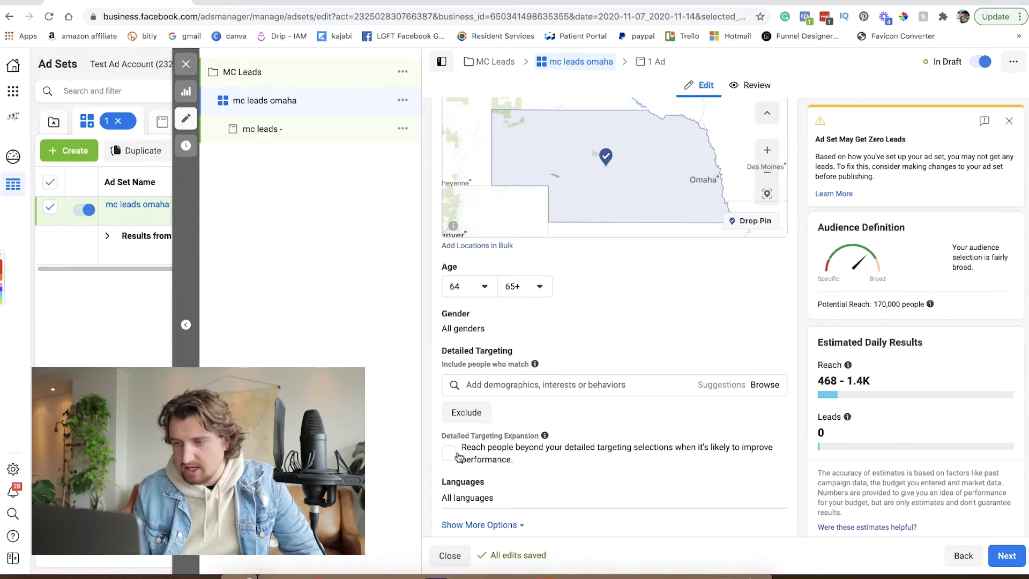
scroll(575, 405, "down", 1)
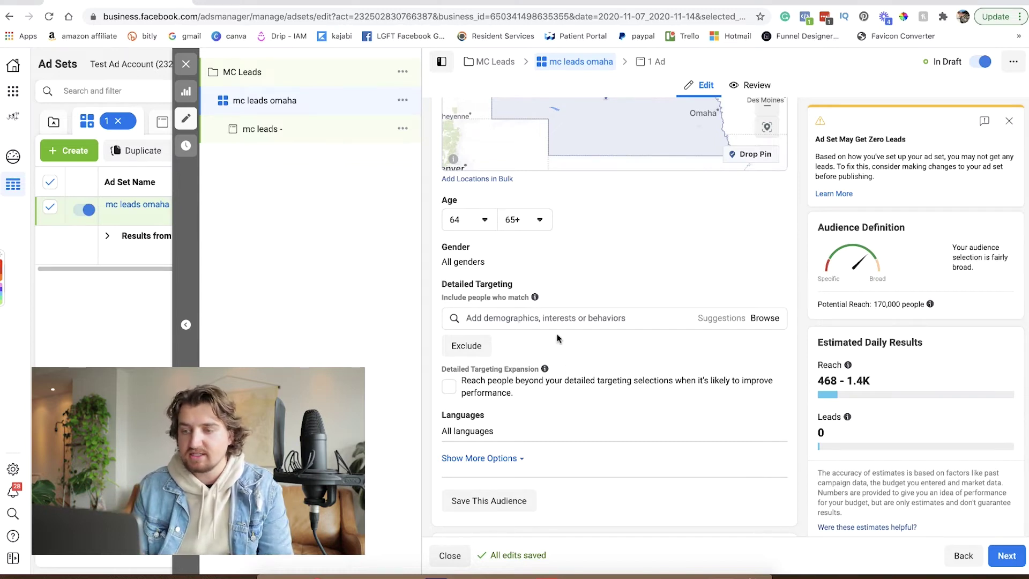
left_click(557, 318)
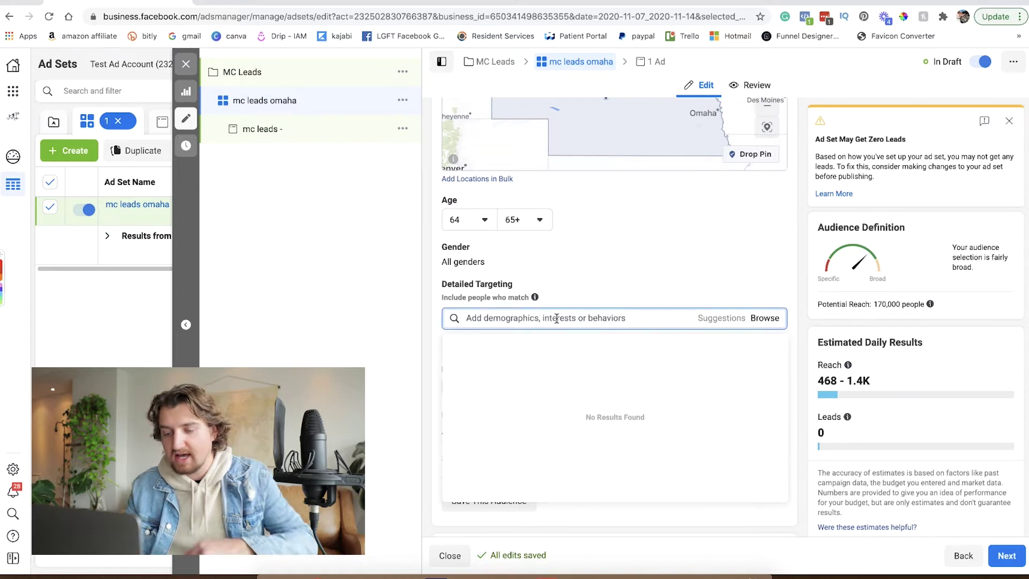
type("wheel")
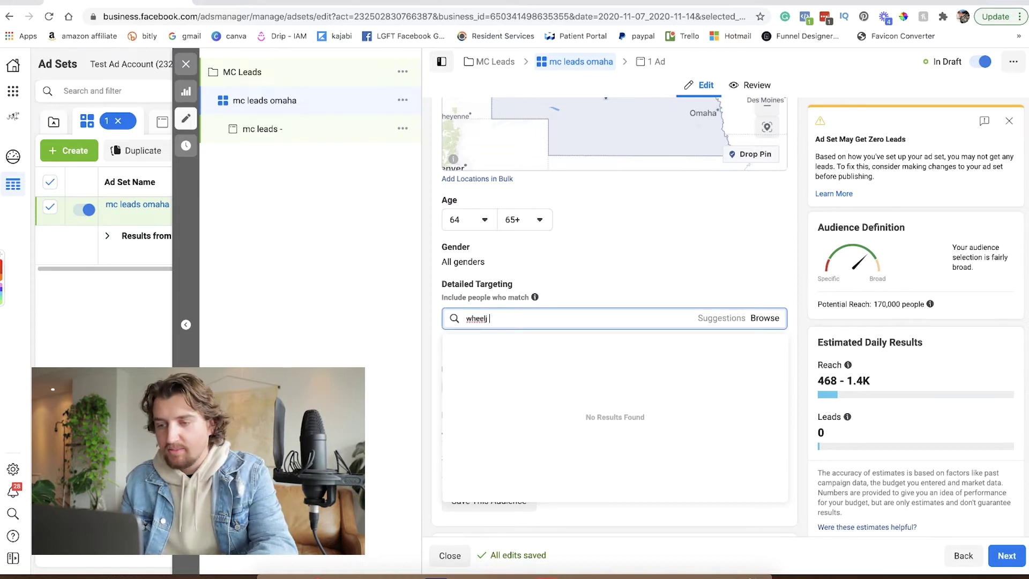
type(" of")
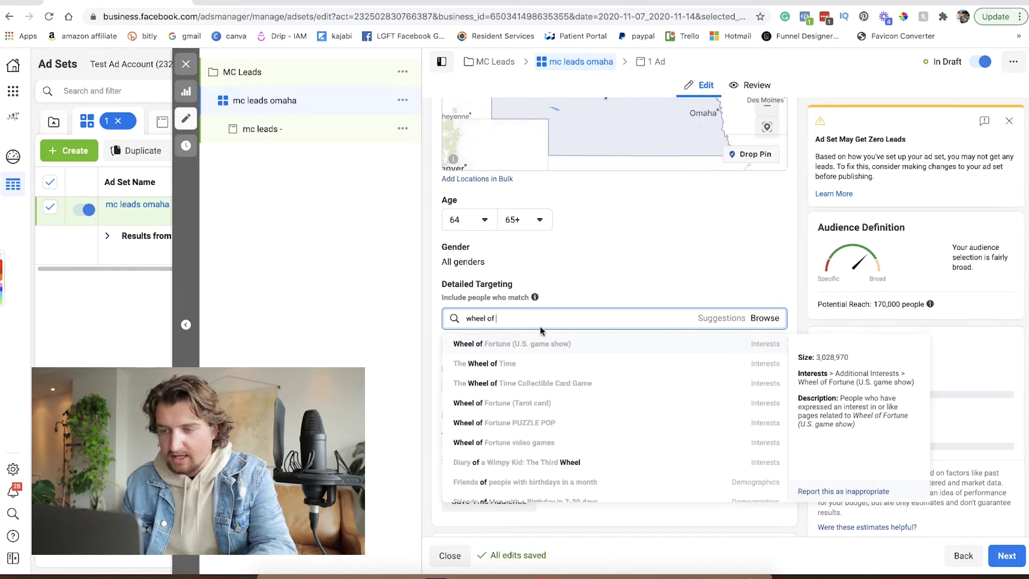
triple_click(529, 318)
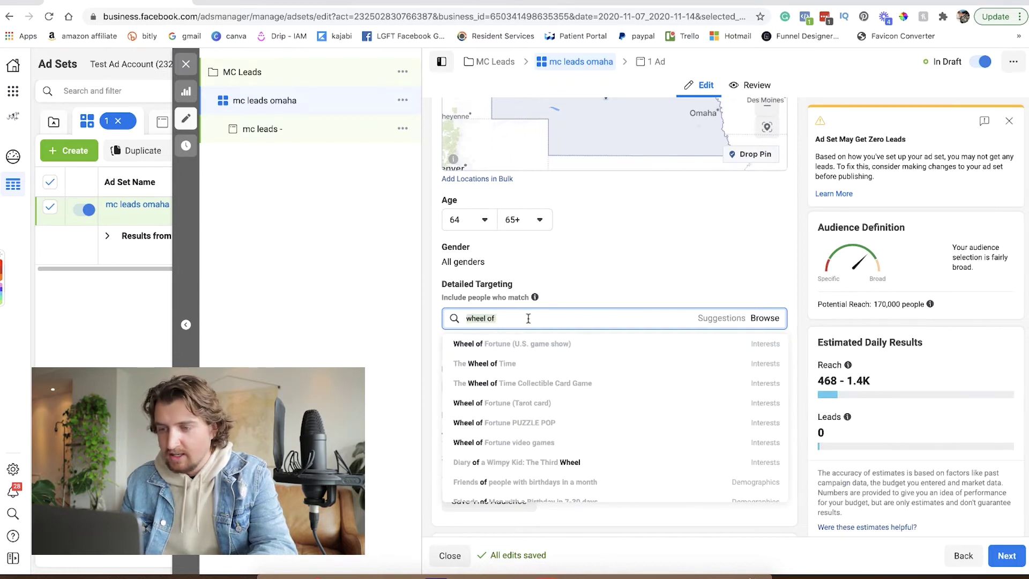
key("BackSpace")
type("aarp")
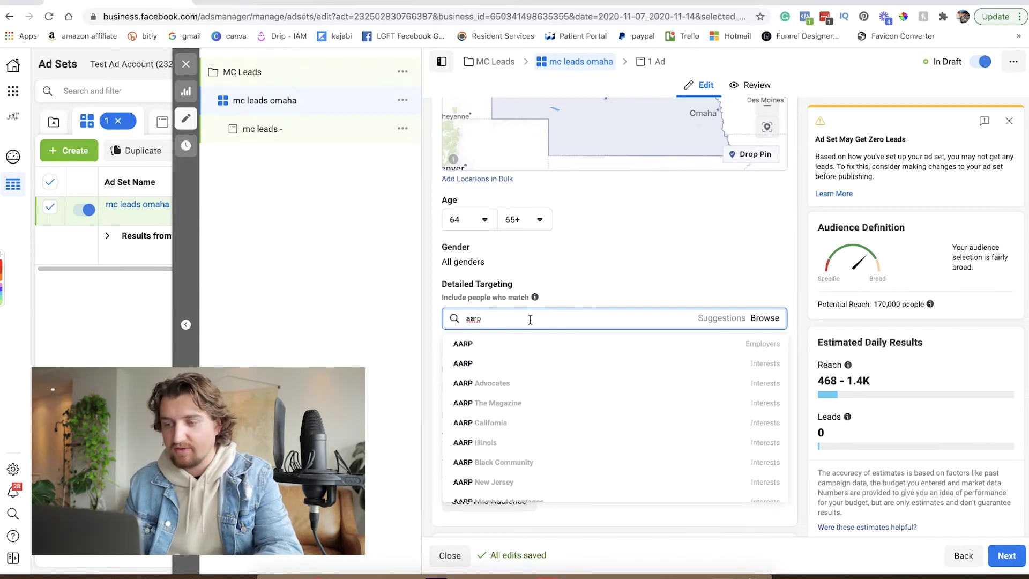
key("super+a")
key("BackSpace")
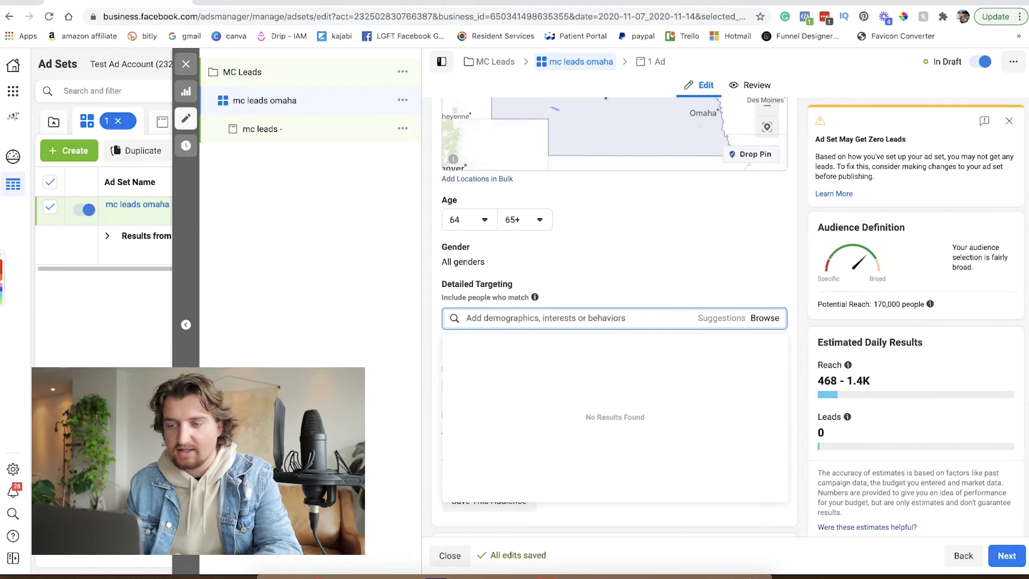
left_click(591, 297)
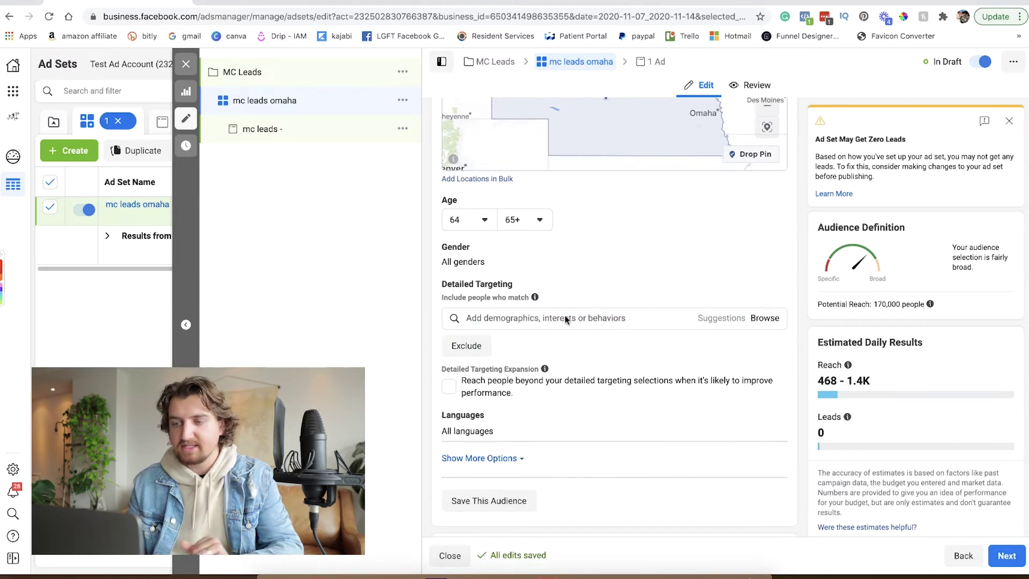
scroll(557, 323, "down", 5)
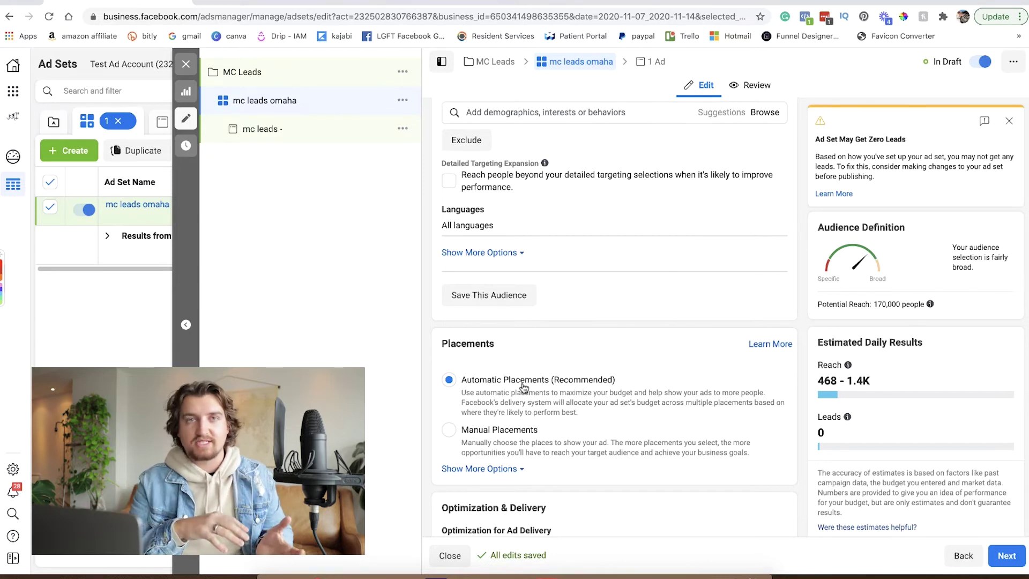
Reveal the Cost cap, Bid cap and Target cost bid strategies and the When You Get Charged options.
scroll(523, 387, "down", 4)
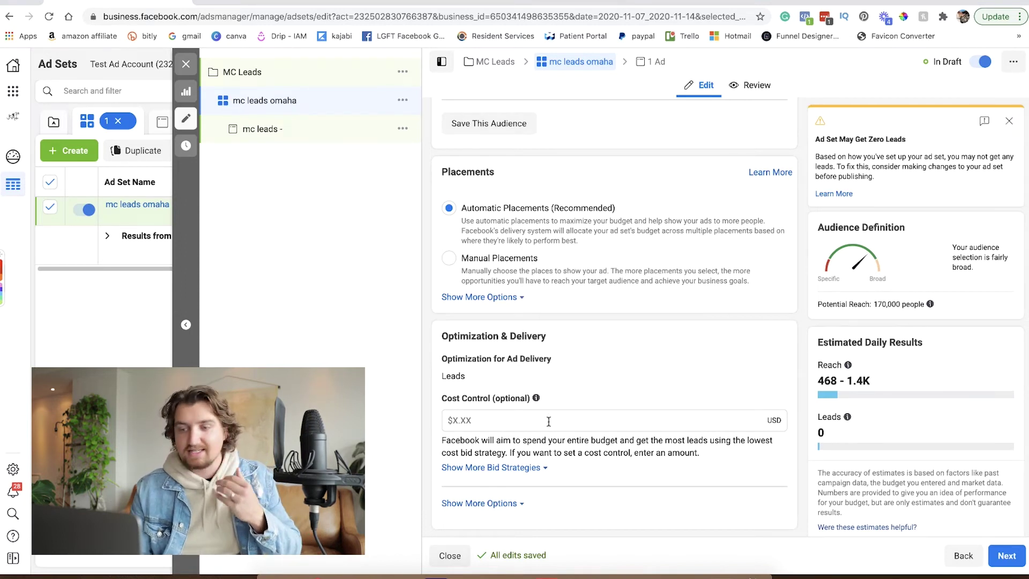
left_click(535, 469)
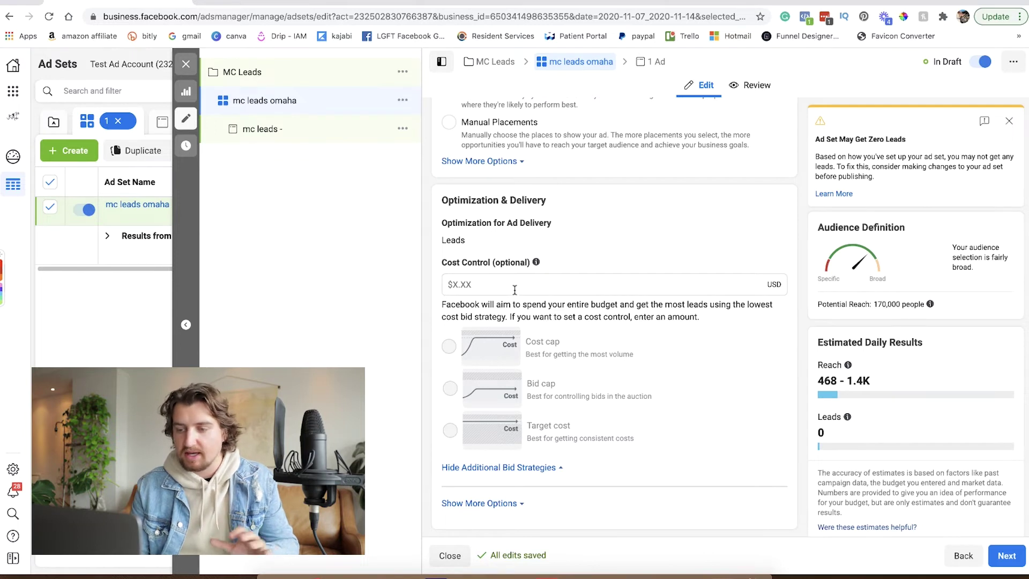
left_click(512, 504)
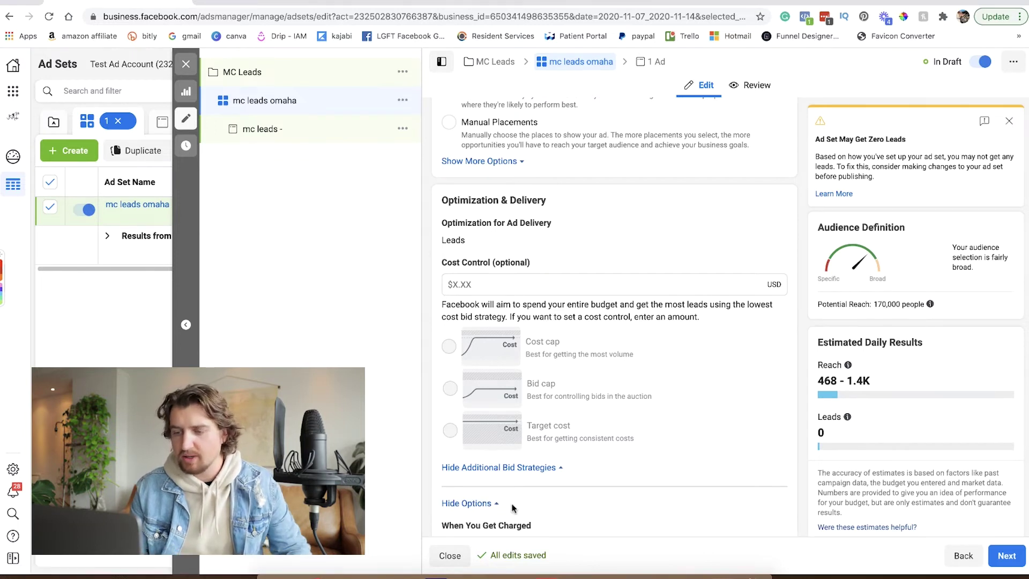
scroll(513, 508, "down", 2)
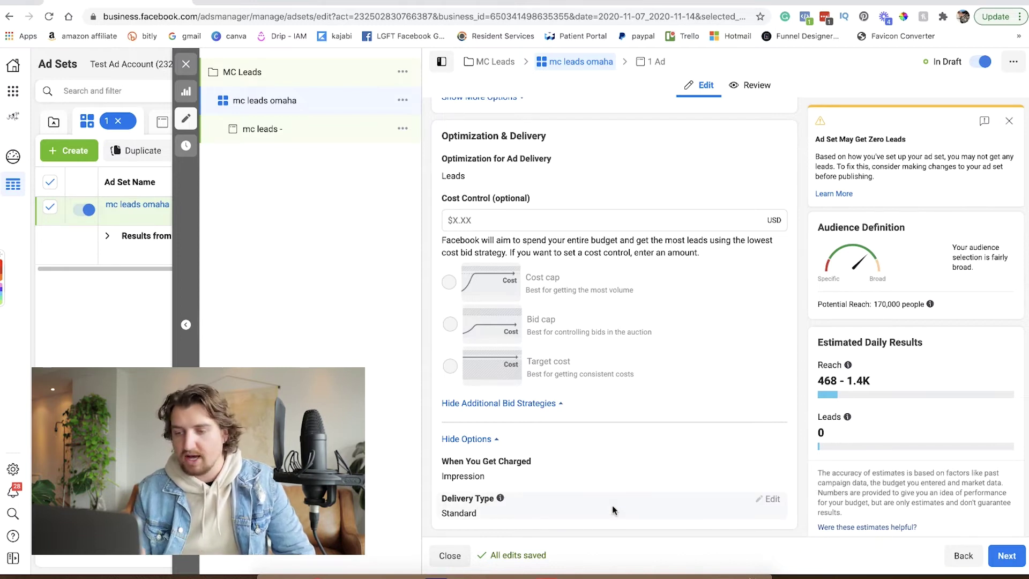
Go to the 'mc leads -' ad and scroll past Identity and Ad Setup to Ad Creative.
left_click(1011, 557)
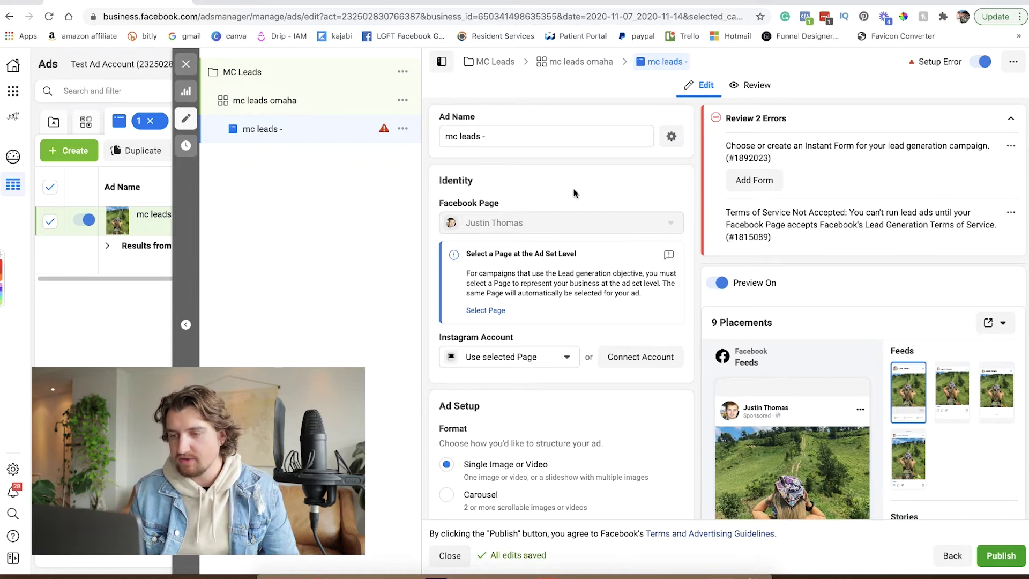
scroll(573, 193, "down", 3)
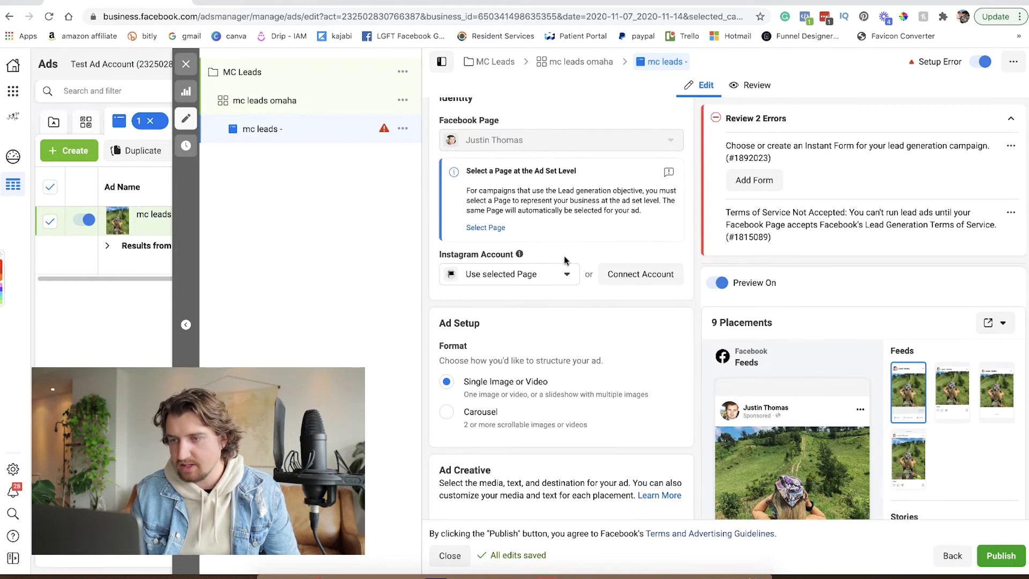
scroll(564, 260, "down", 1)
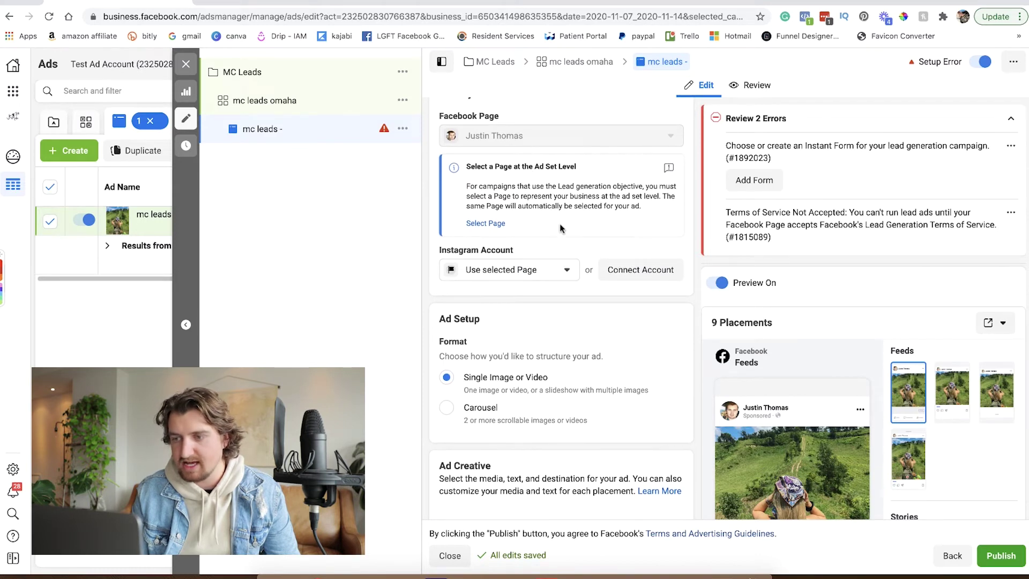
scroll(563, 225, "down", 1)
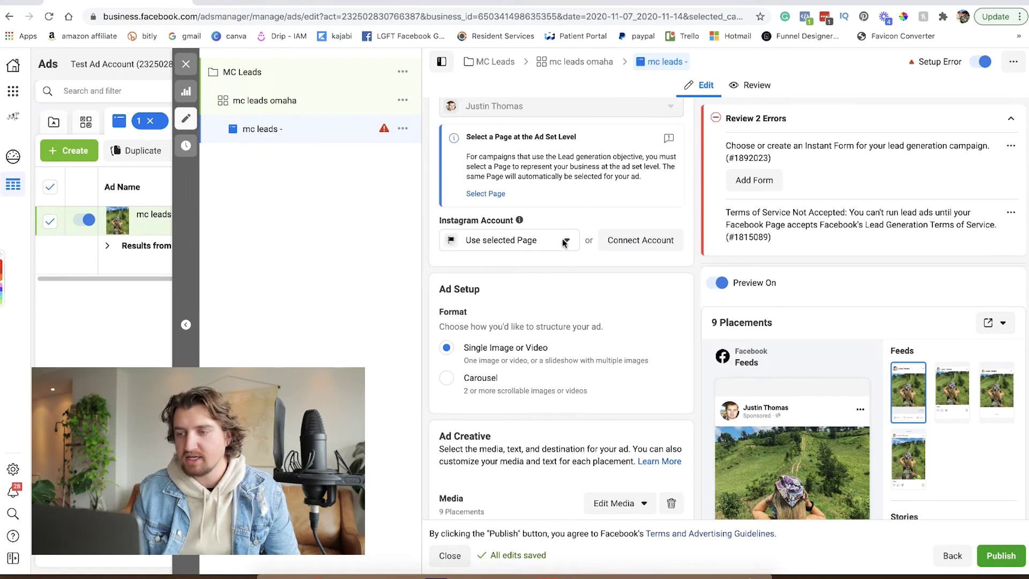
scroll(574, 263, "down", 1)
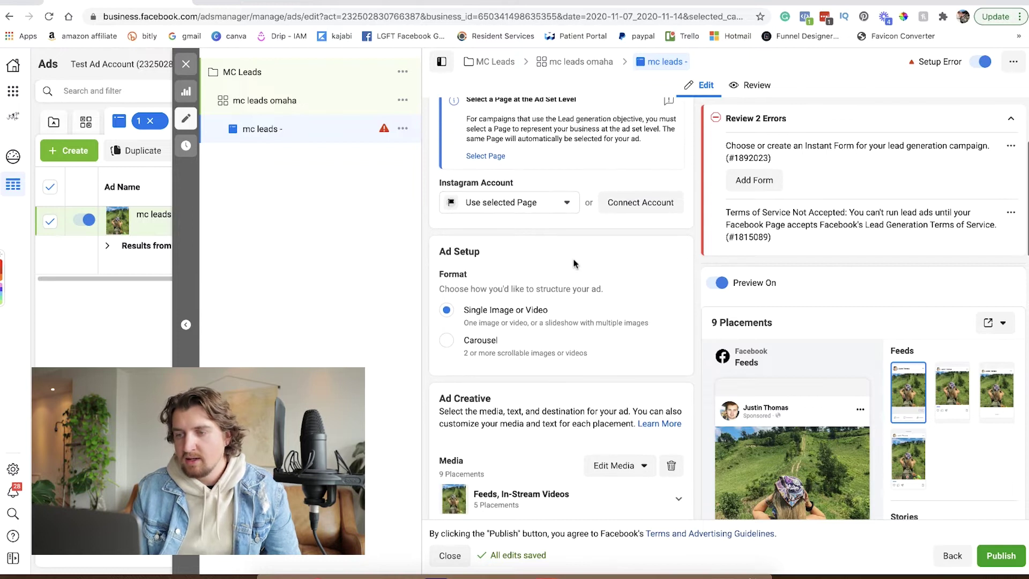
scroll(574, 263, "down", 1)
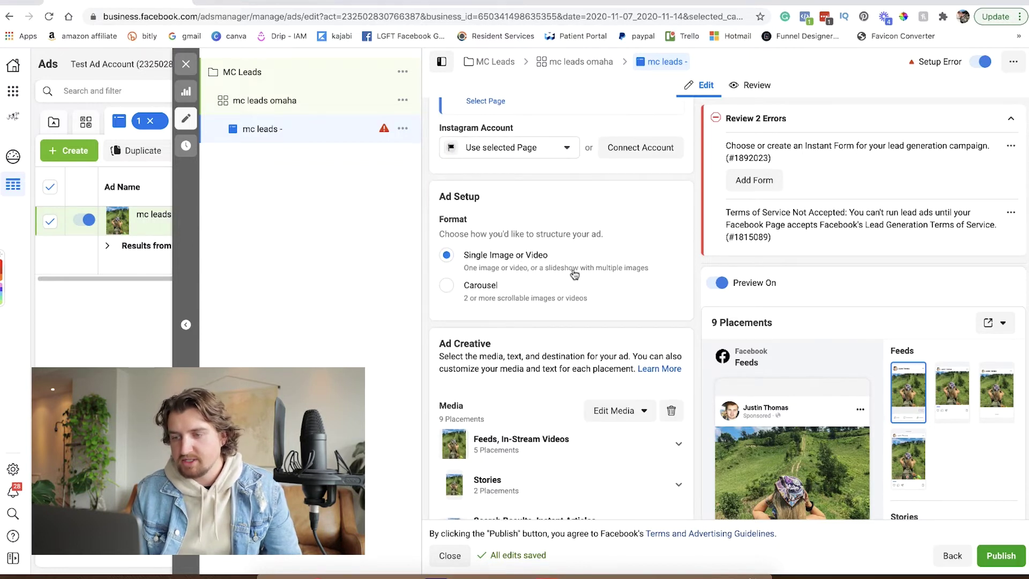
scroll(574, 274, "down", 3)
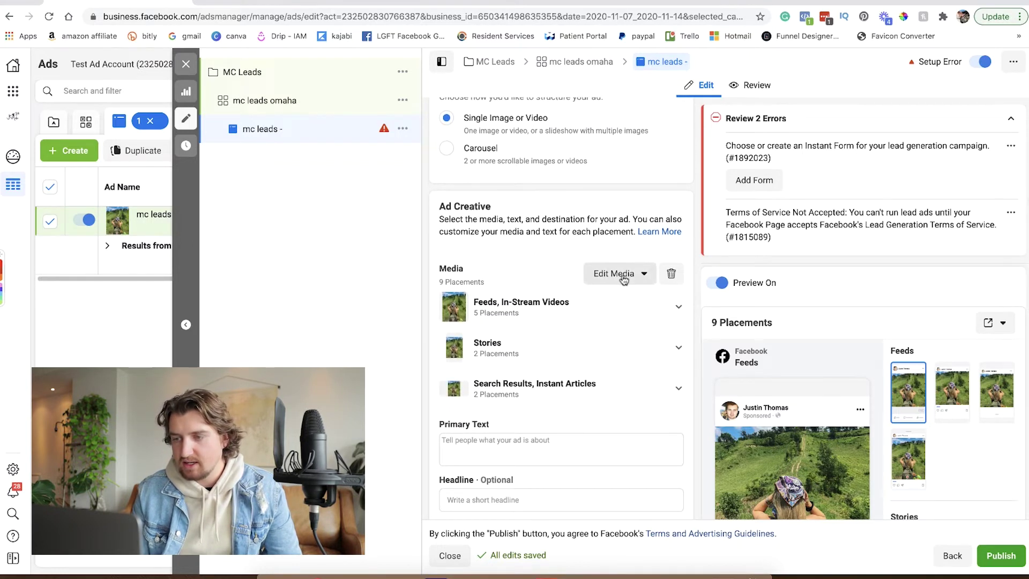
Delete the ad's current image and open the Stock Photos source in the Add Image dialog.
left_click(671, 274)
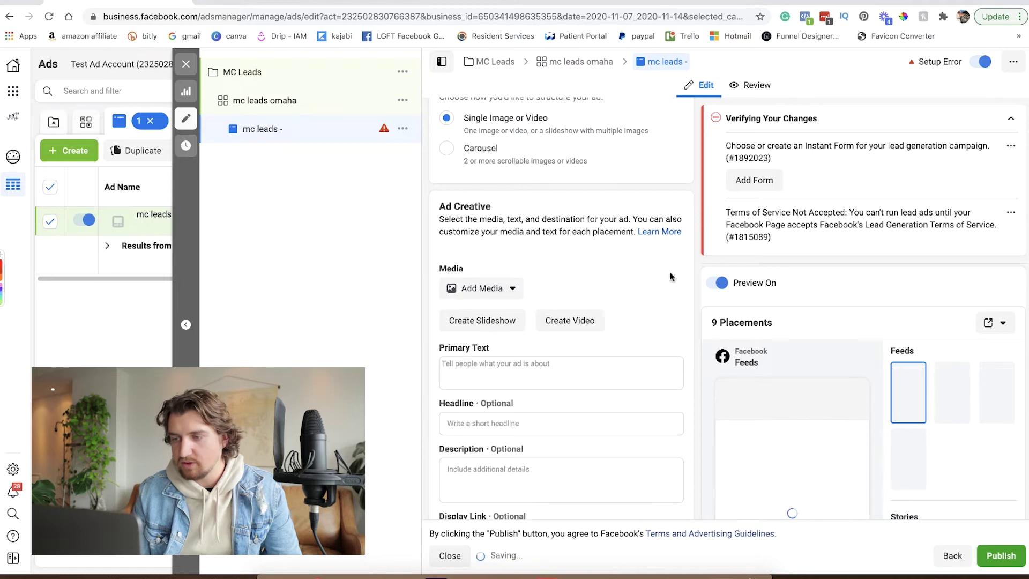
left_click(512, 290)
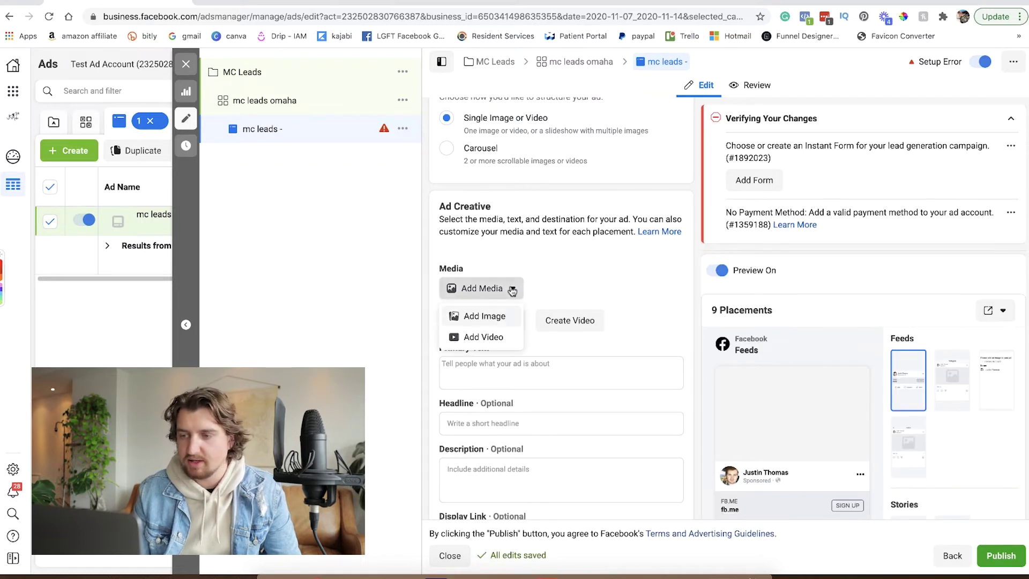
left_click(487, 318)
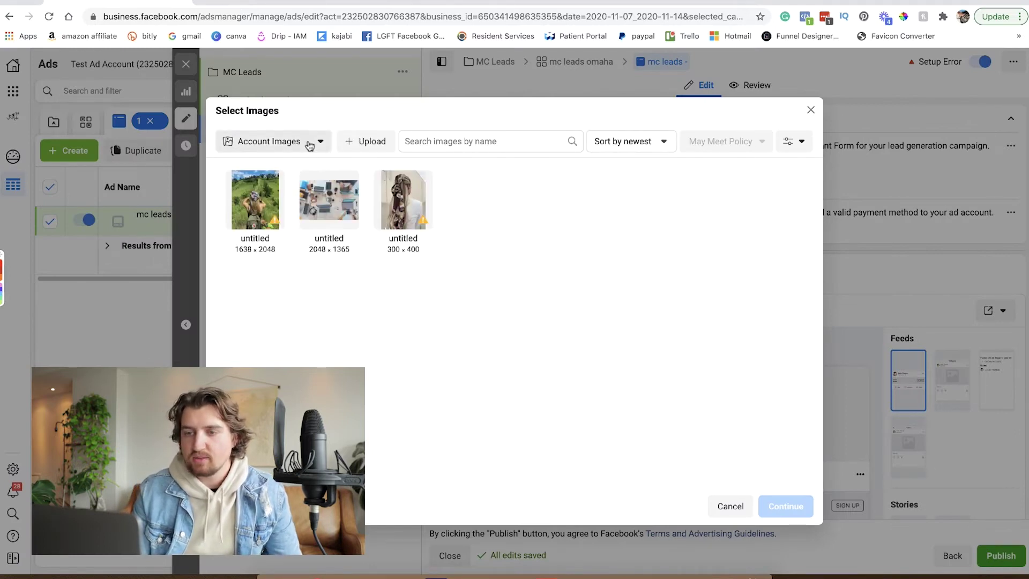
left_click(360, 143)
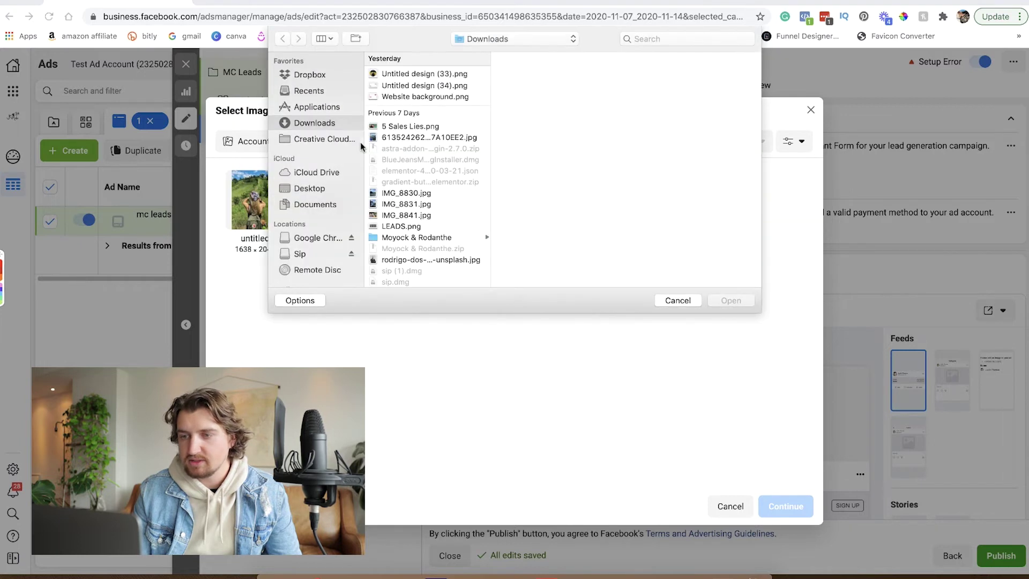
left_click(678, 300)
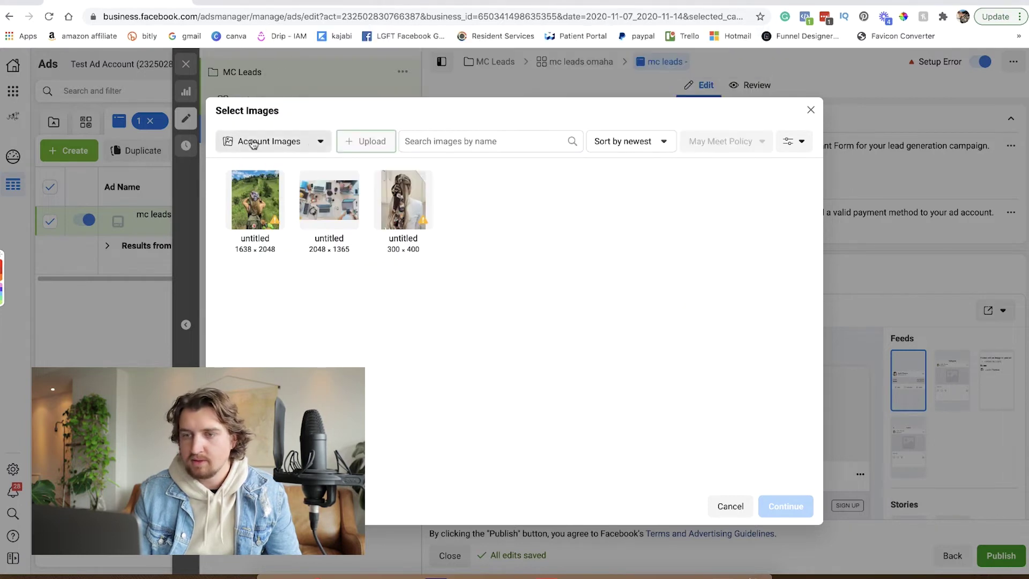
left_click(314, 143)
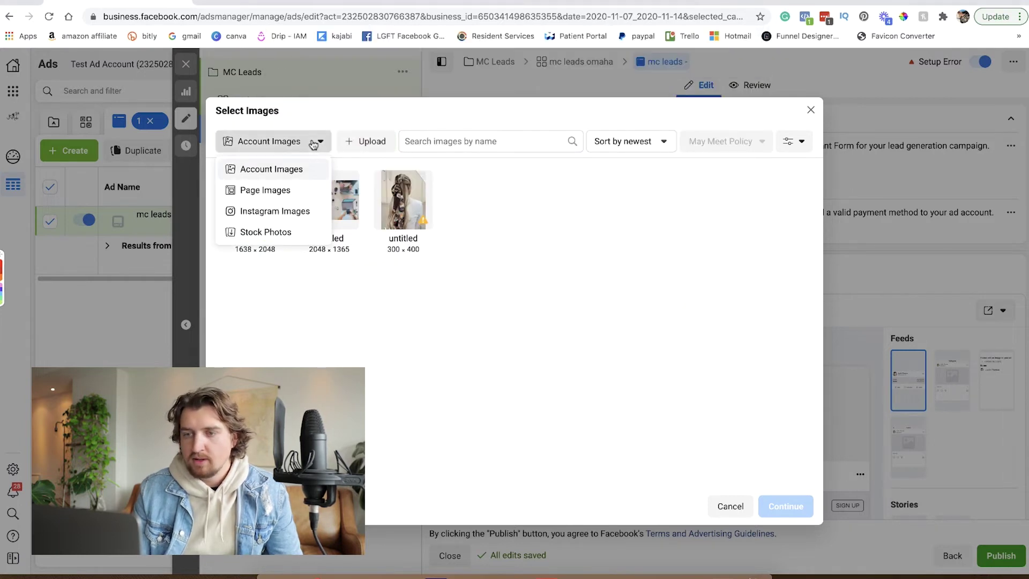
left_click(270, 234)
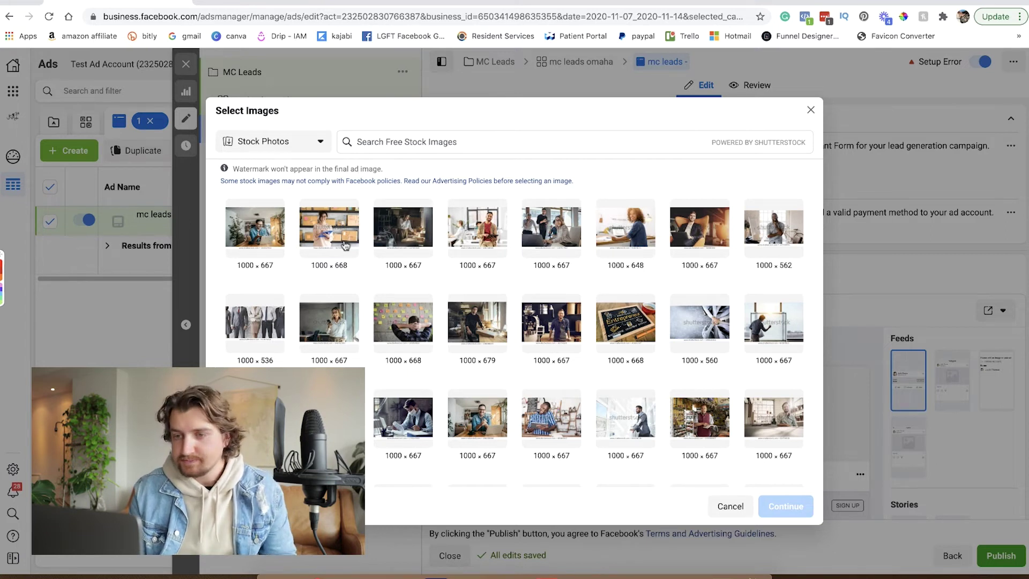
Search stock photos for 'old people' and use a photo of older people as the ad image.
left_click(477, 142)
type("old")
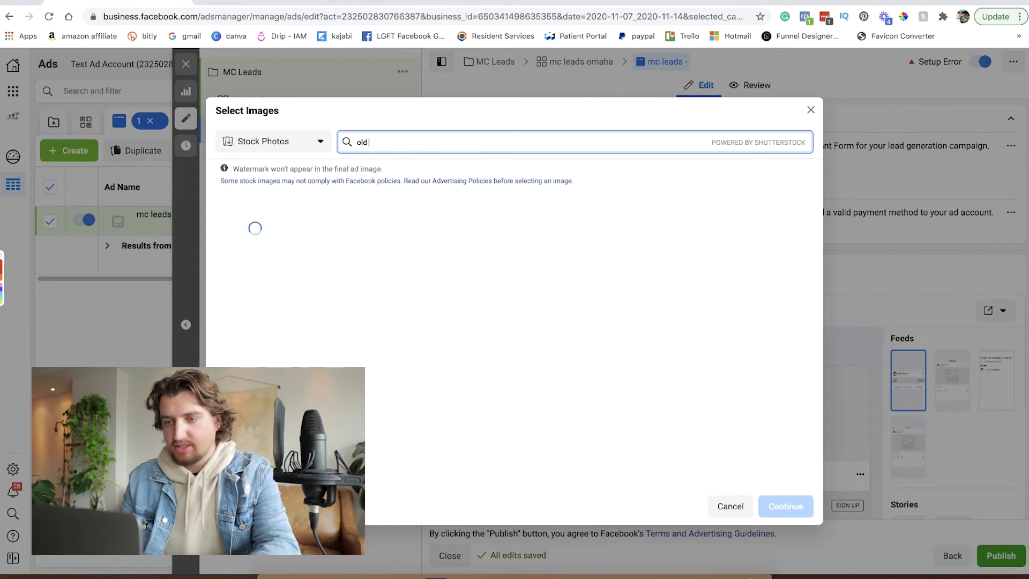
type(" folks")
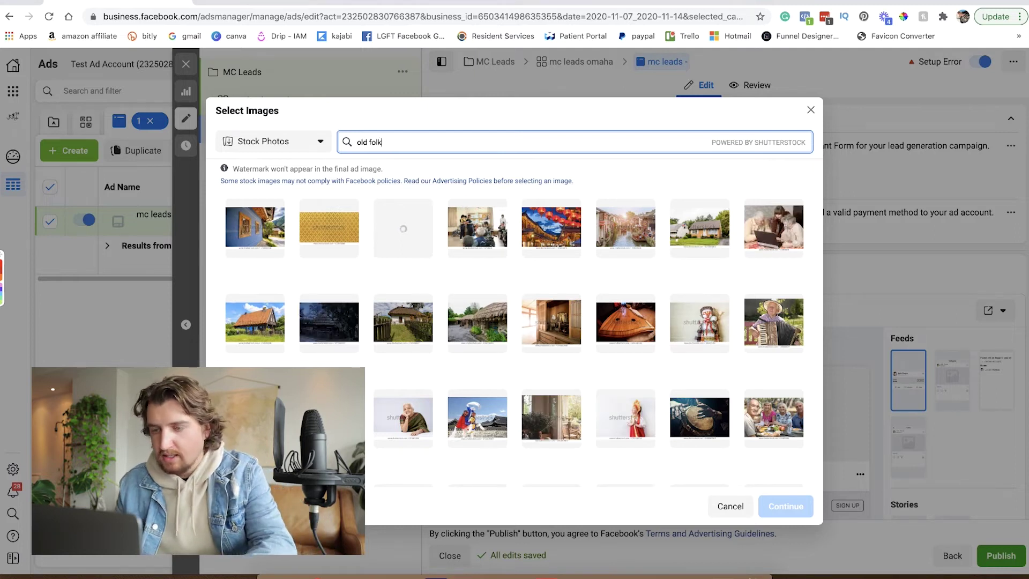
key("BackSpace")
key("BackSpace")
type("people")
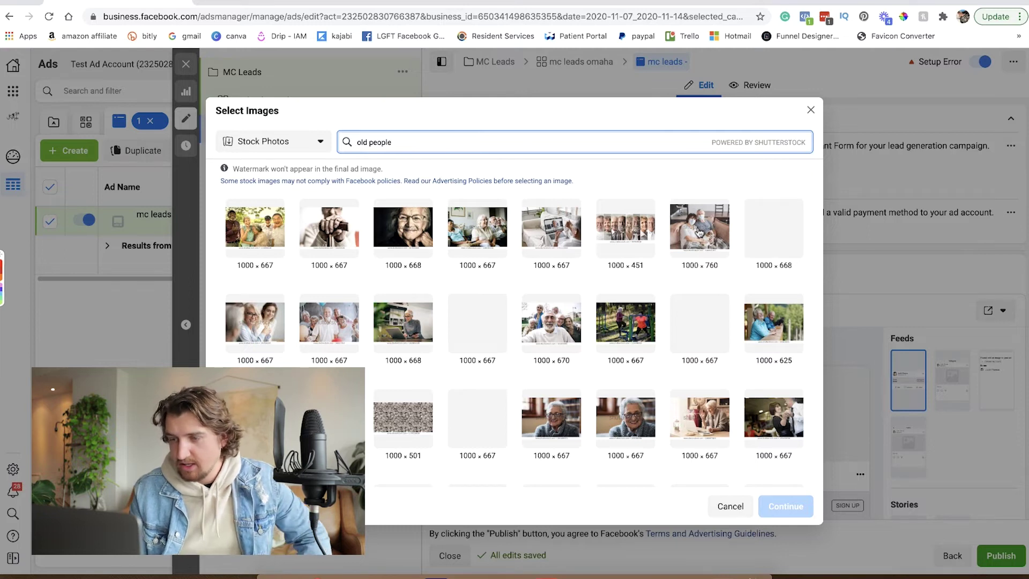
left_click(705, 418)
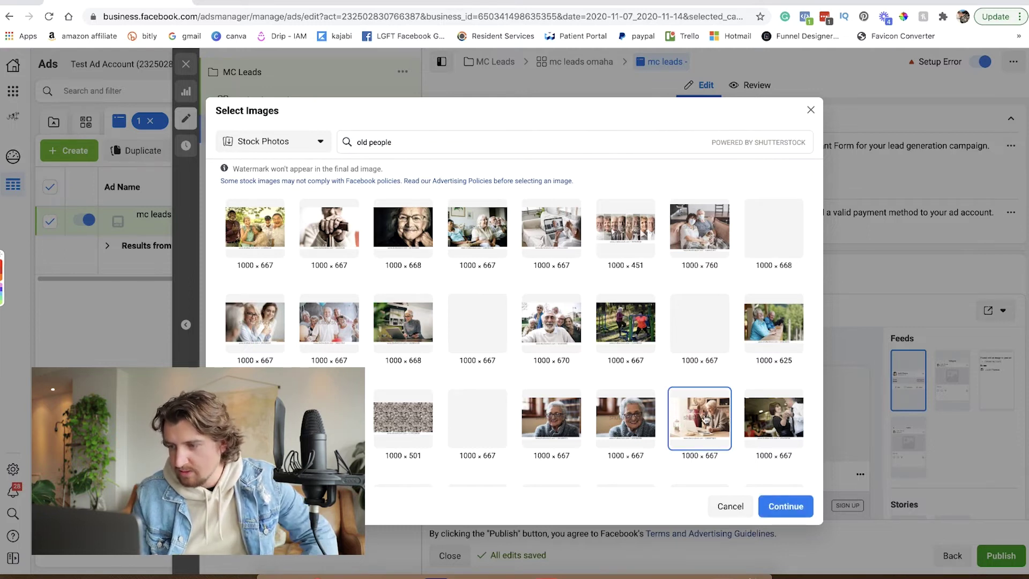
left_click(788, 508)
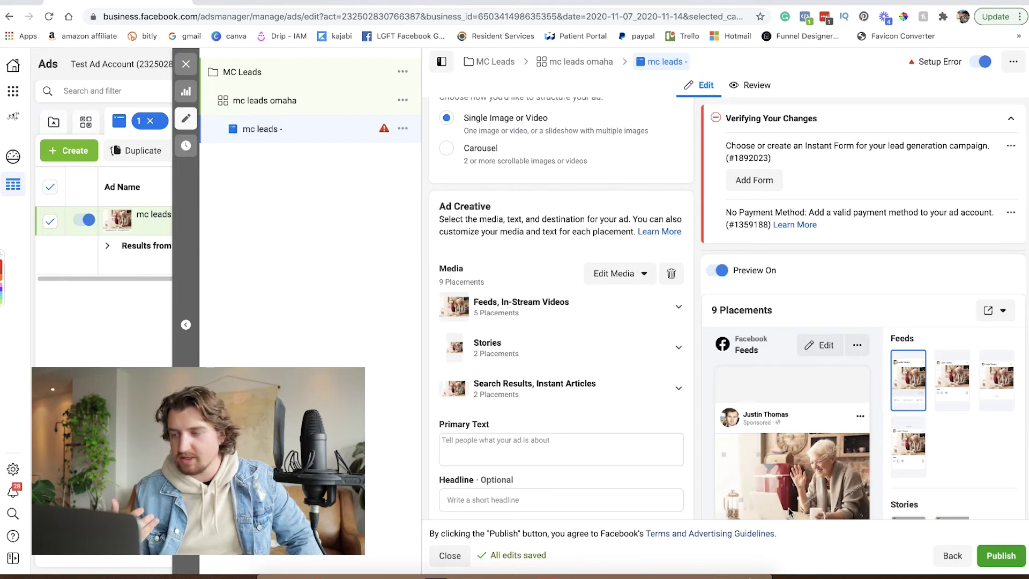
scroll(794, 418, "down", 1)
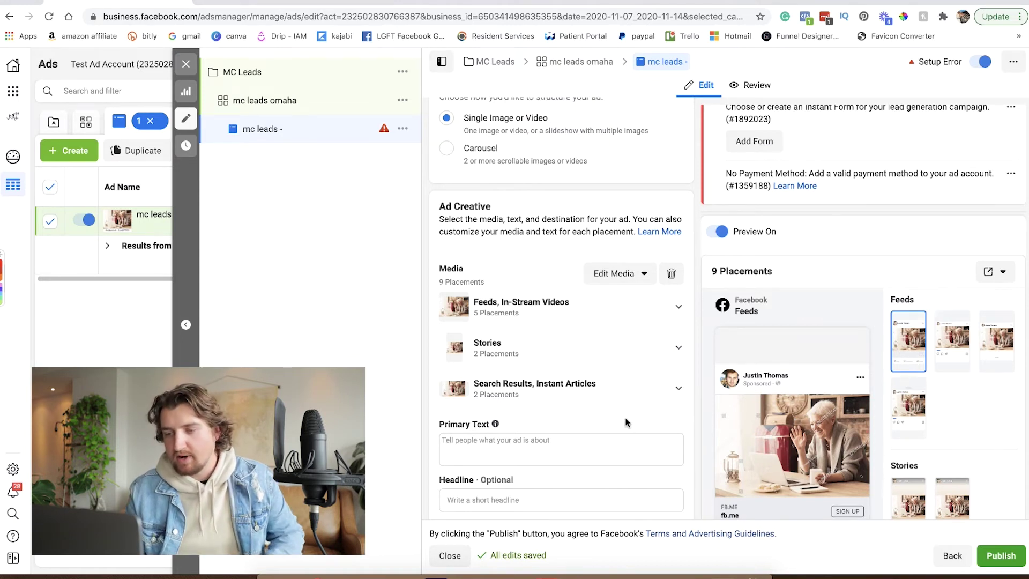
scroll(626, 421, "down", 2)
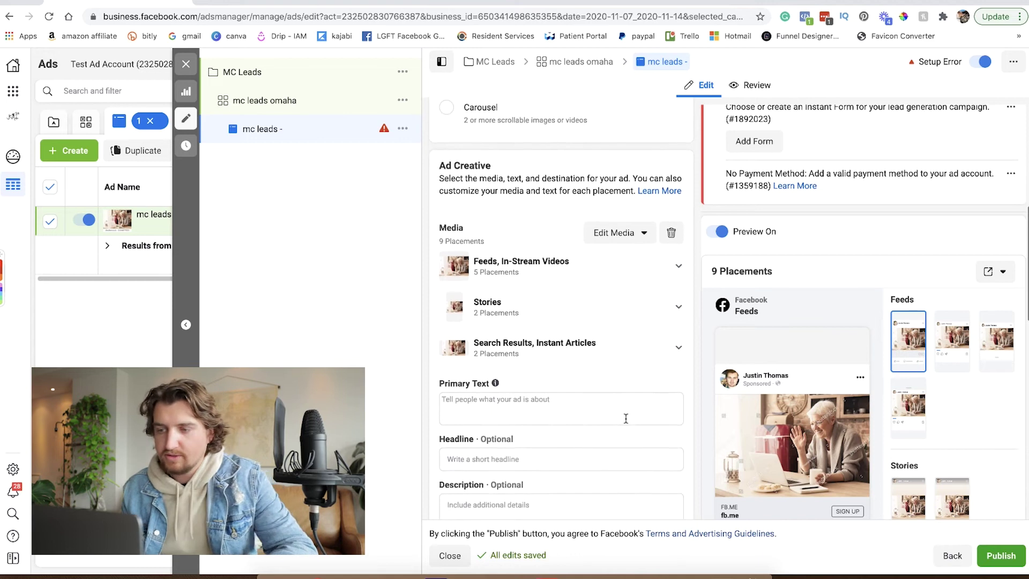
scroll(626, 421, "down", 3)
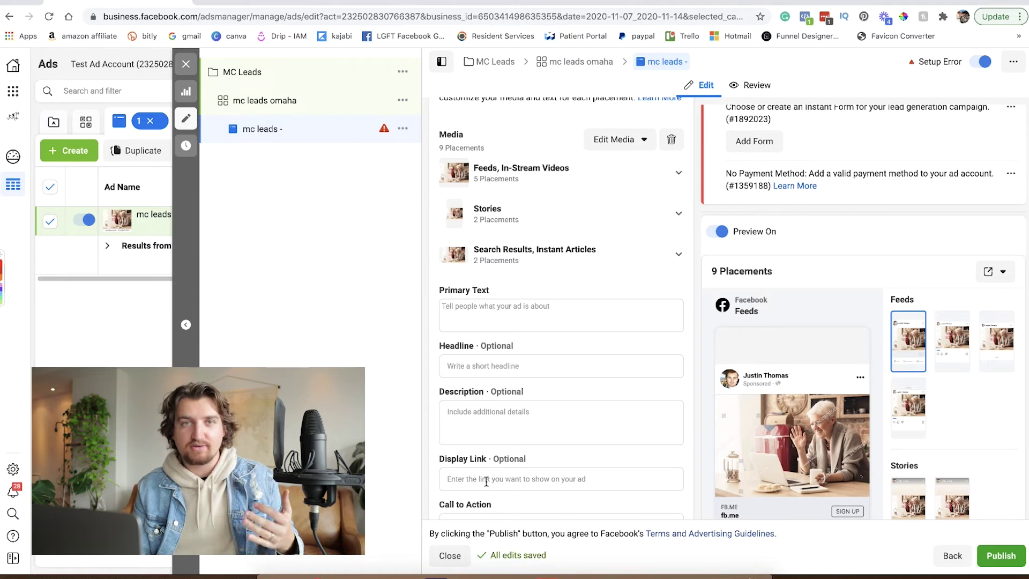
Paste the notes' paragraph about Medicare plans causing confusion and money into the ad's Primary Text.
left_click(505, 311)
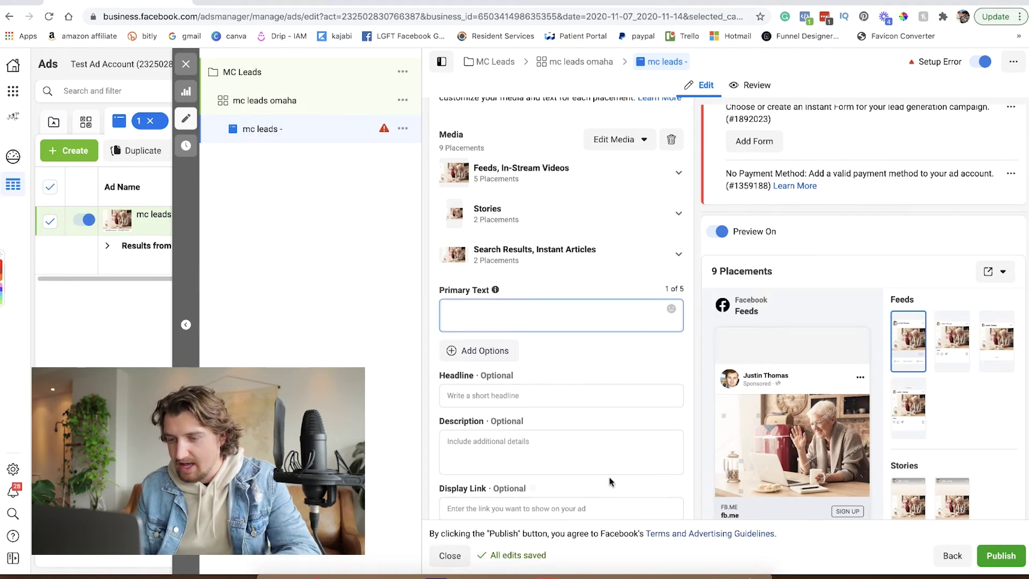
key("ctrl+Up")
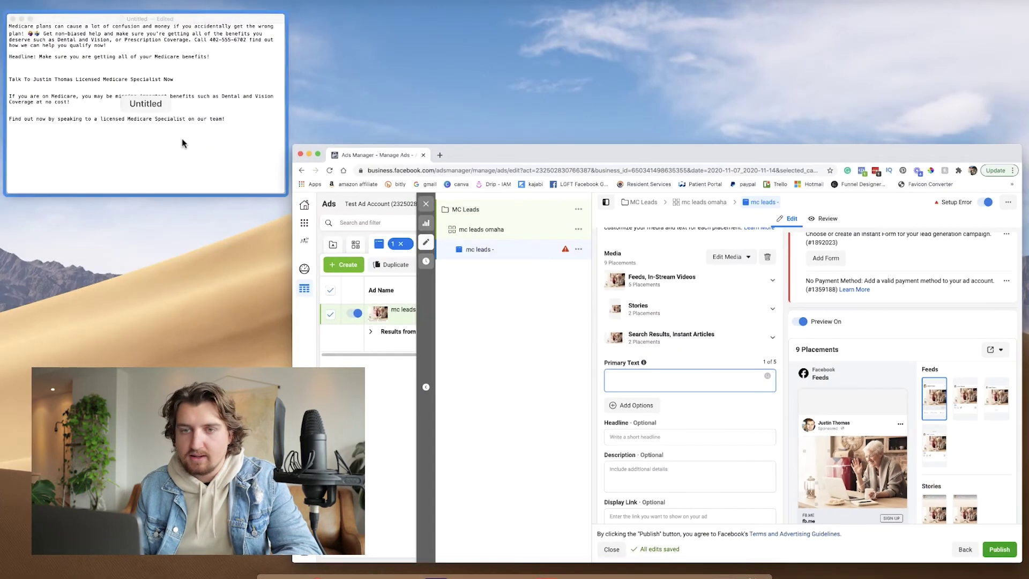
left_click(183, 140)
left_click_drag(257, 57, 102, 28)
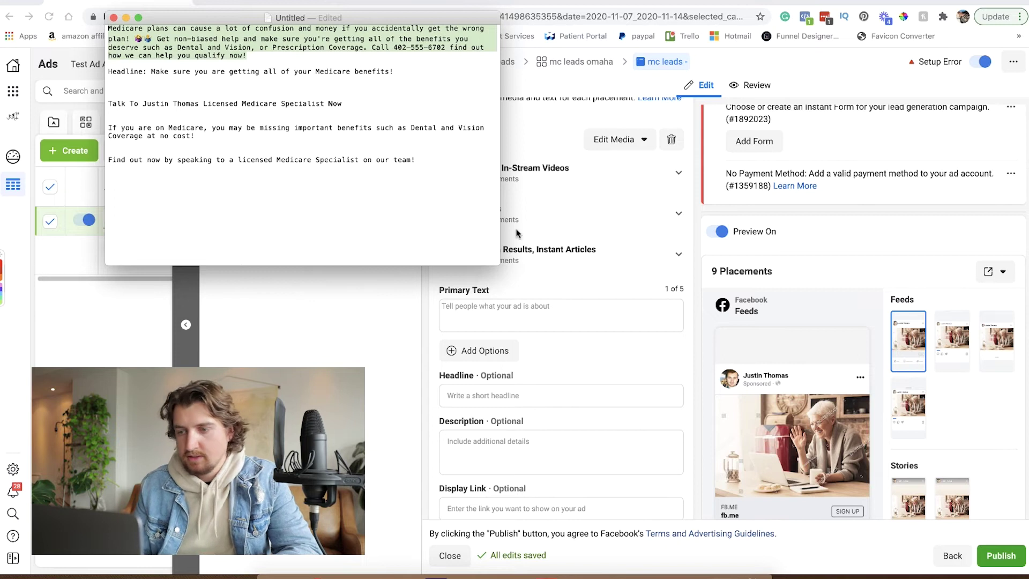
left_click(540, 319)
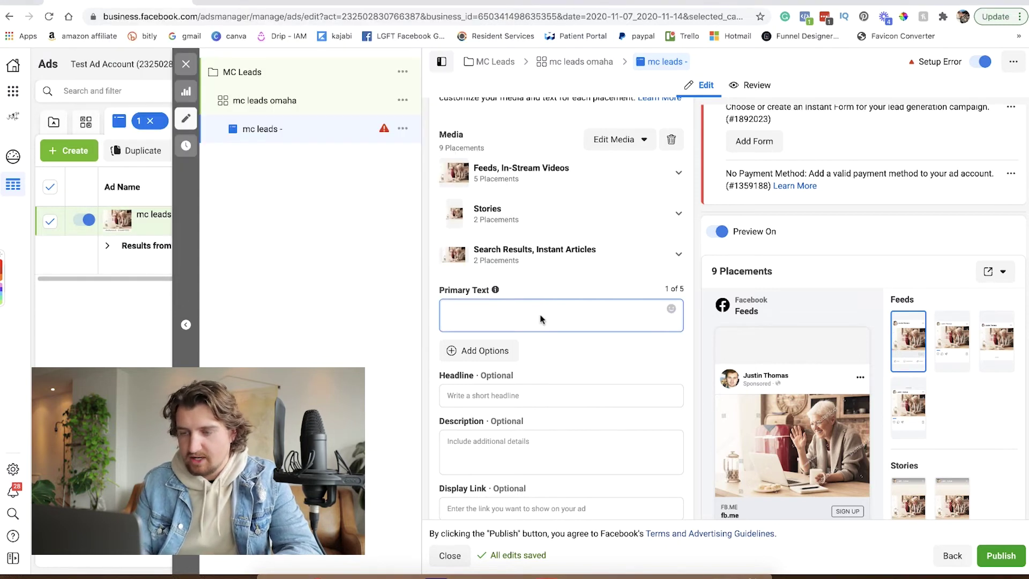
key("super+v")
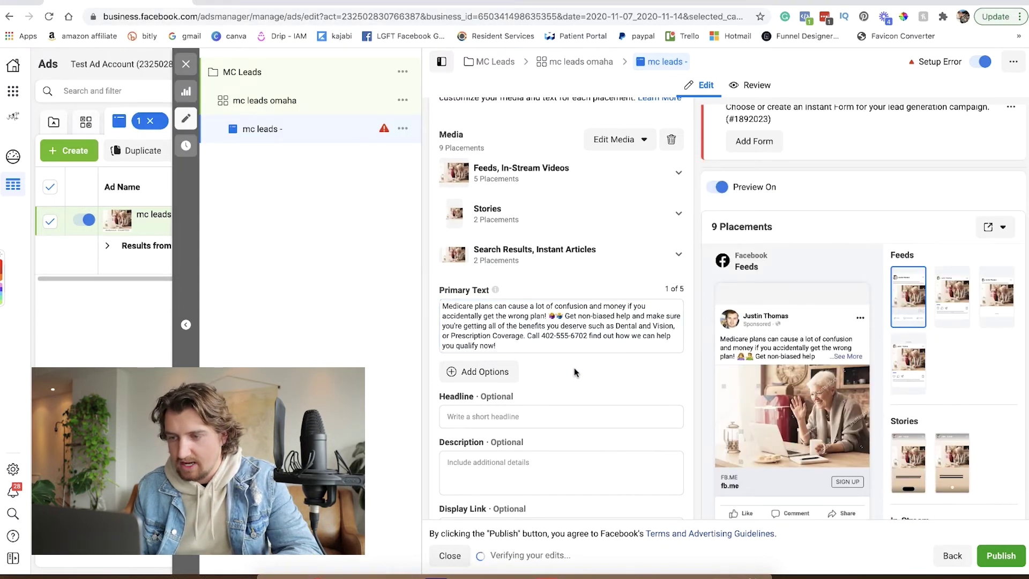
left_click(514, 416)
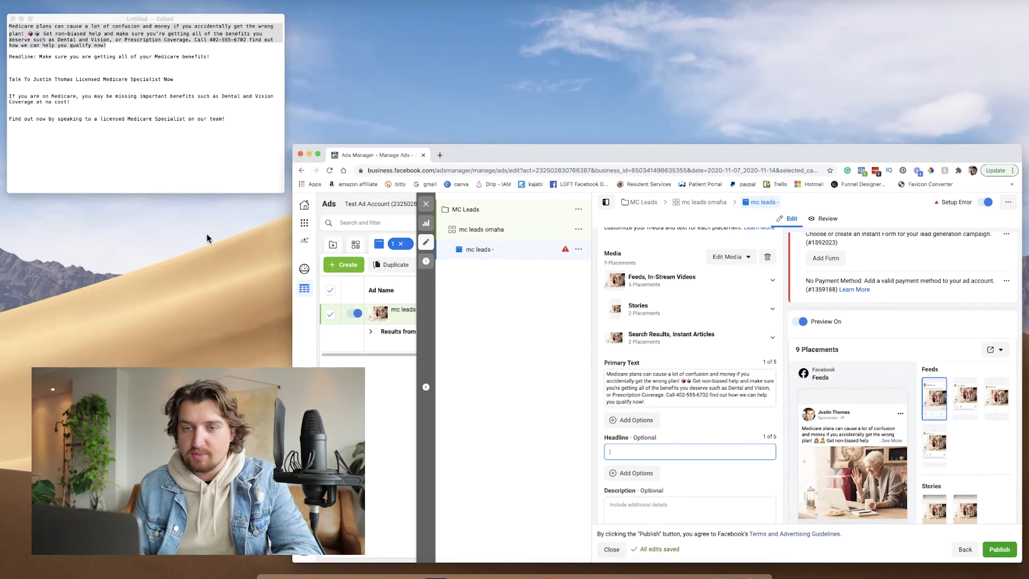
left_click(149, 141)
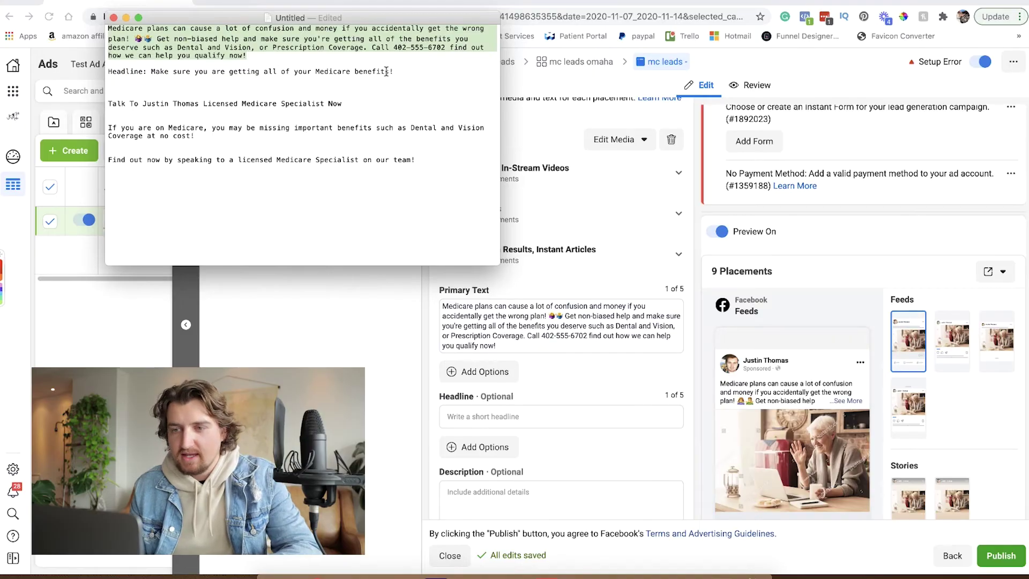
Paste 'Make sure you are getting all of your Medicare benefits!' from the notes as the headline.
left_click_drag(394, 72, 151, 72)
key("super+c")
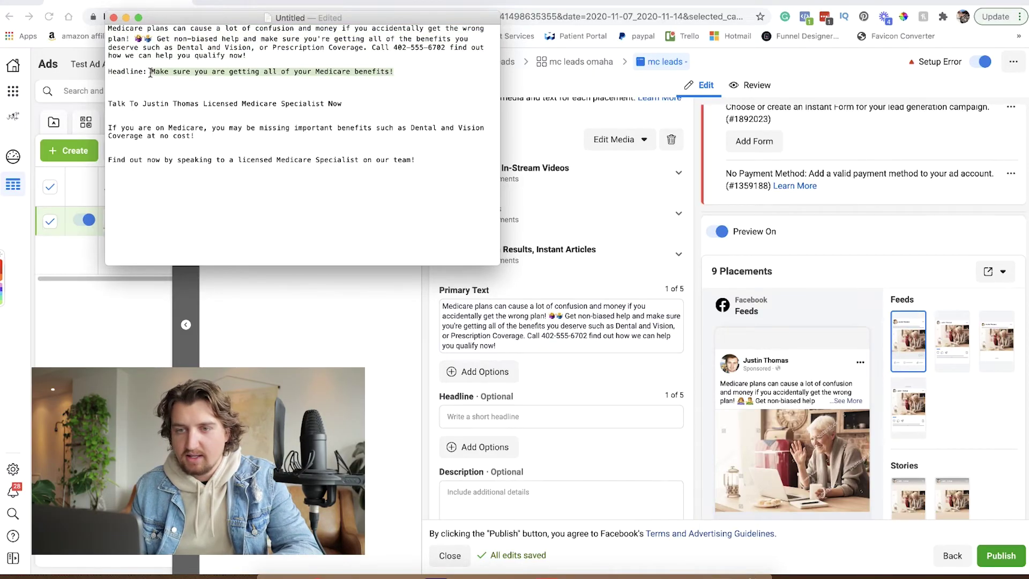
left_click(510, 420)
key("super+v")
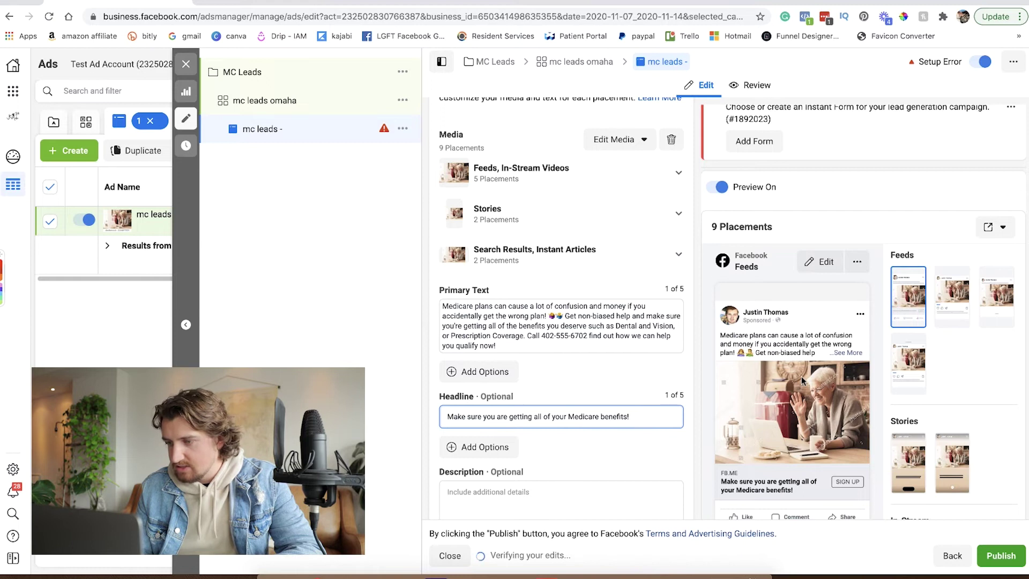
Set the ad's call to action to Learn More.
scroll(802, 376, "down", 3)
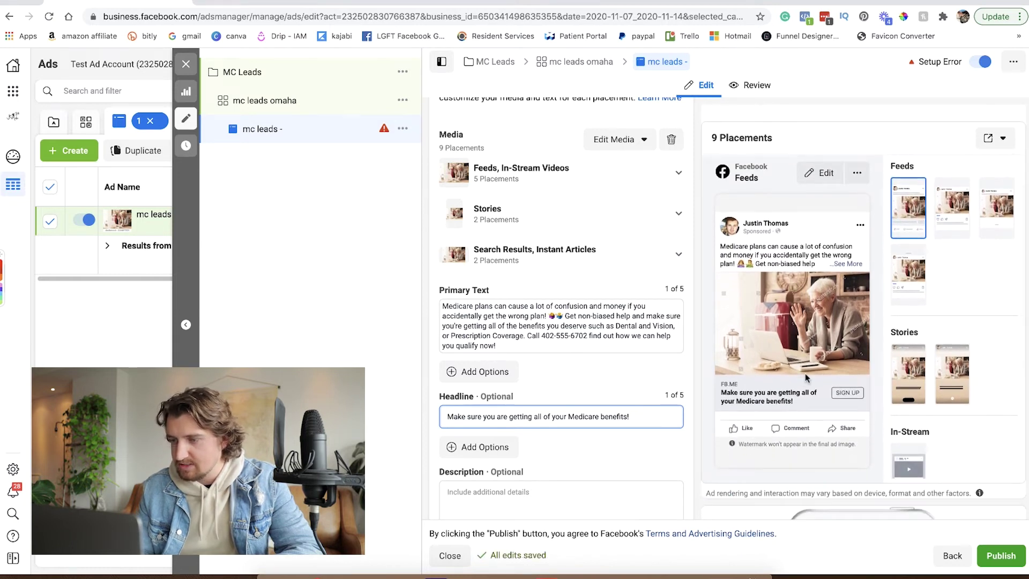
scroll(588, 351, "down", 3)
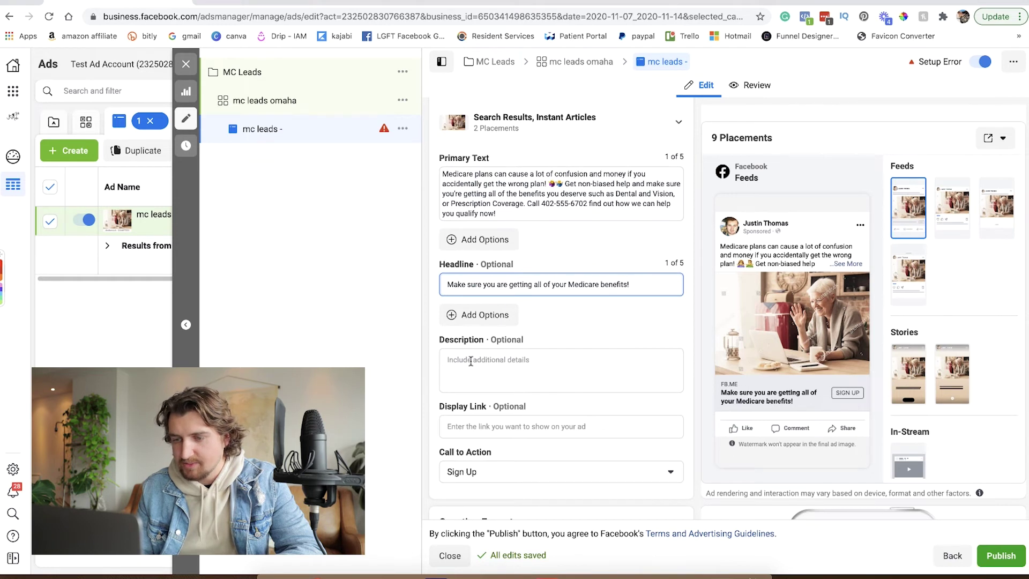
scroll(471, 362, "down", 2)
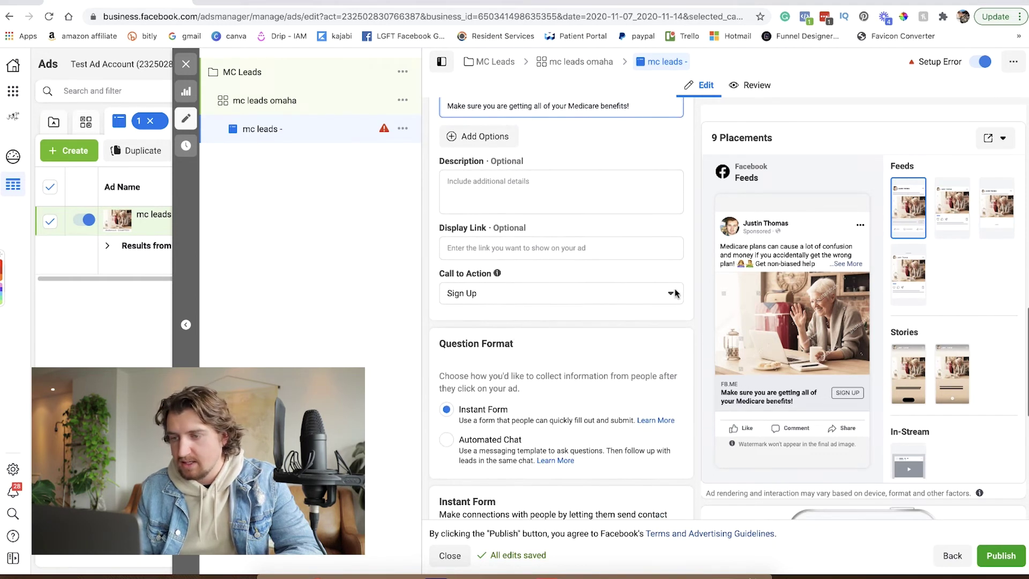
left_click(671, 293)
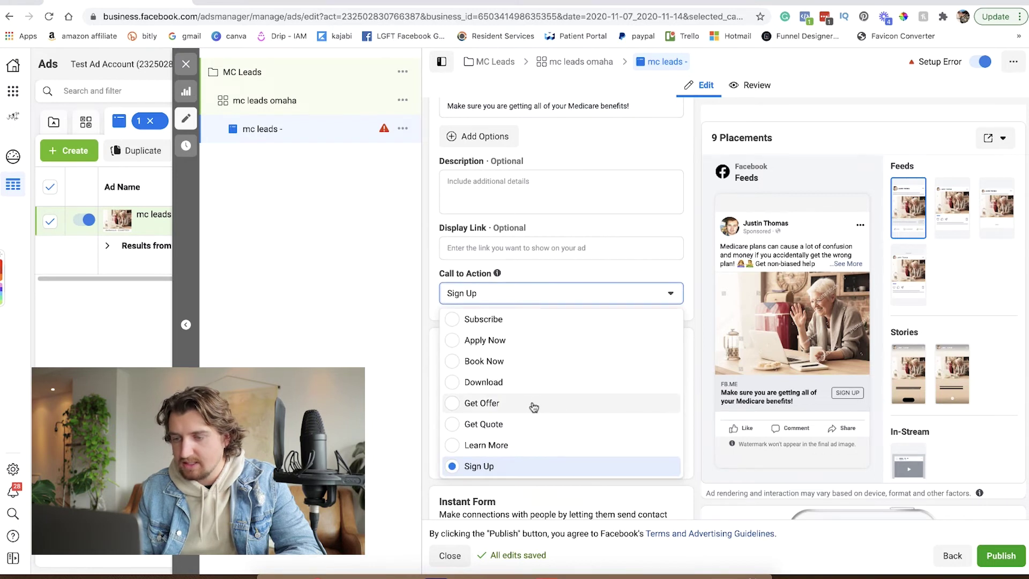
left_click(457, 445)
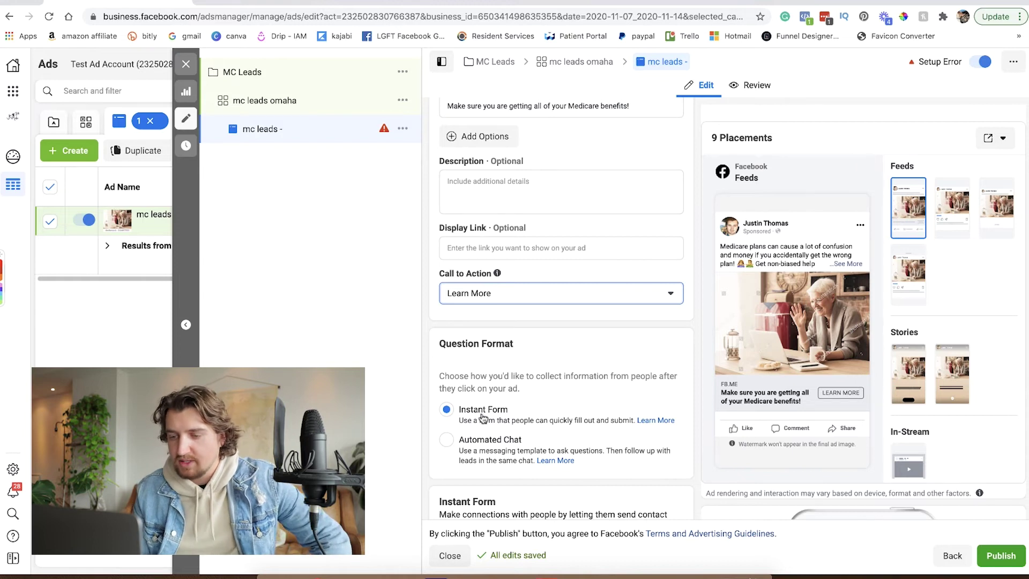
scroll(482, 417, "down", 4)
scroll(481, 418, "down", 3)
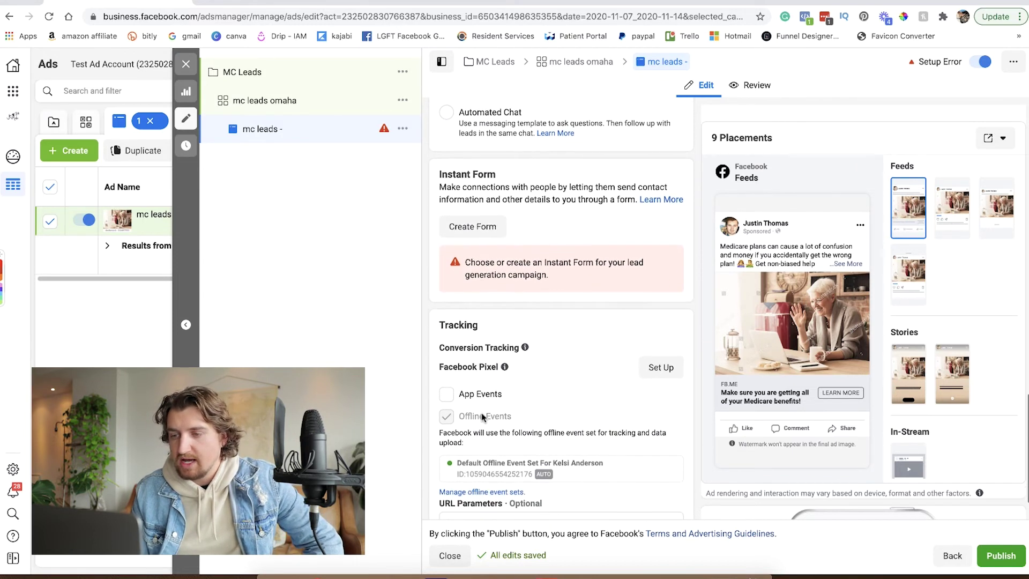
Create a new instant form named 'mc for nov 2020' and expand its Intro section.
left_click(473, 225)
triple_click(389, 166)
type("mc for ")
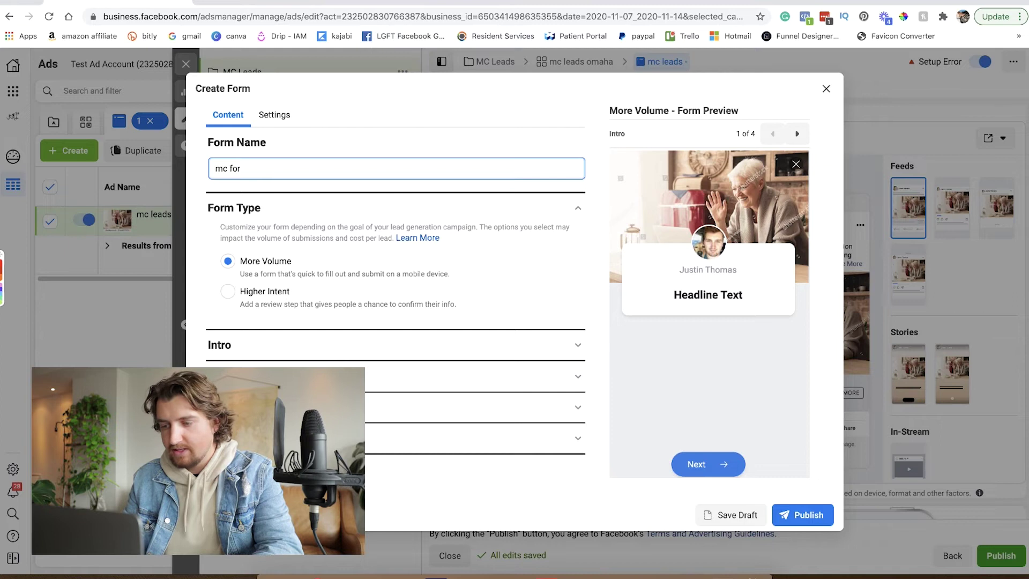
type("nov 2020")
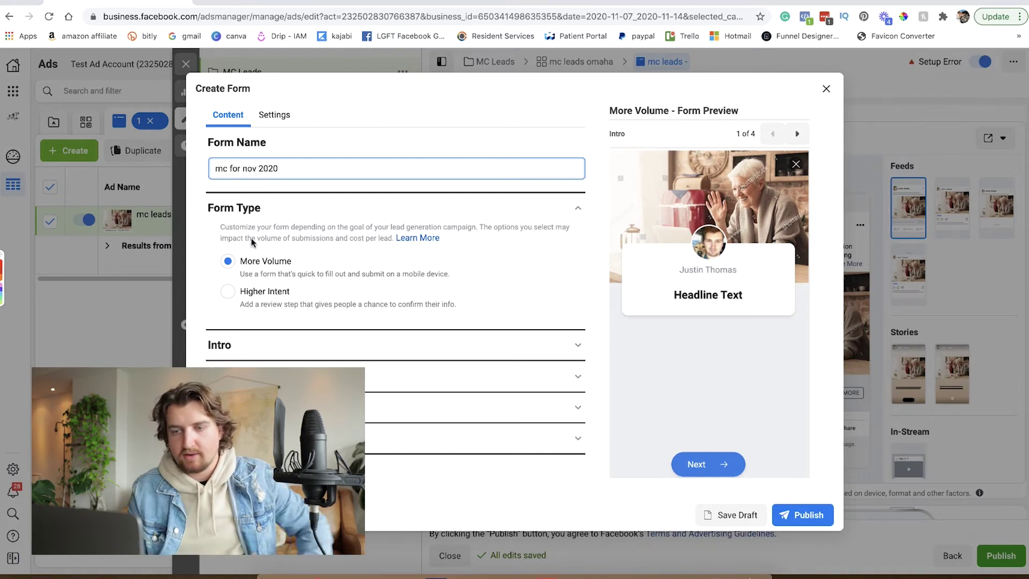
left_click(339, 253)
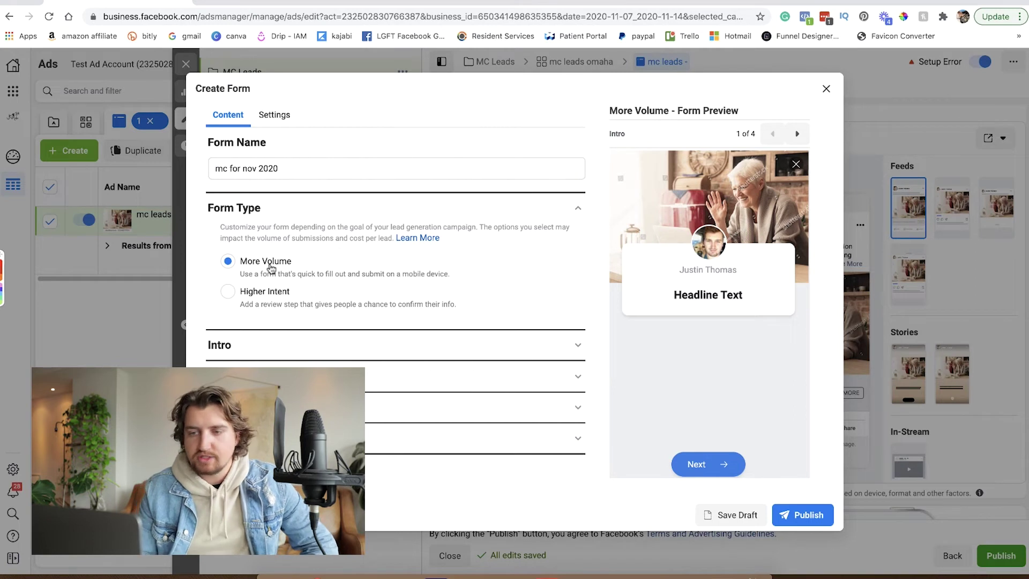
left_click(573, 345)
scroll(332, 301, "down", 5)
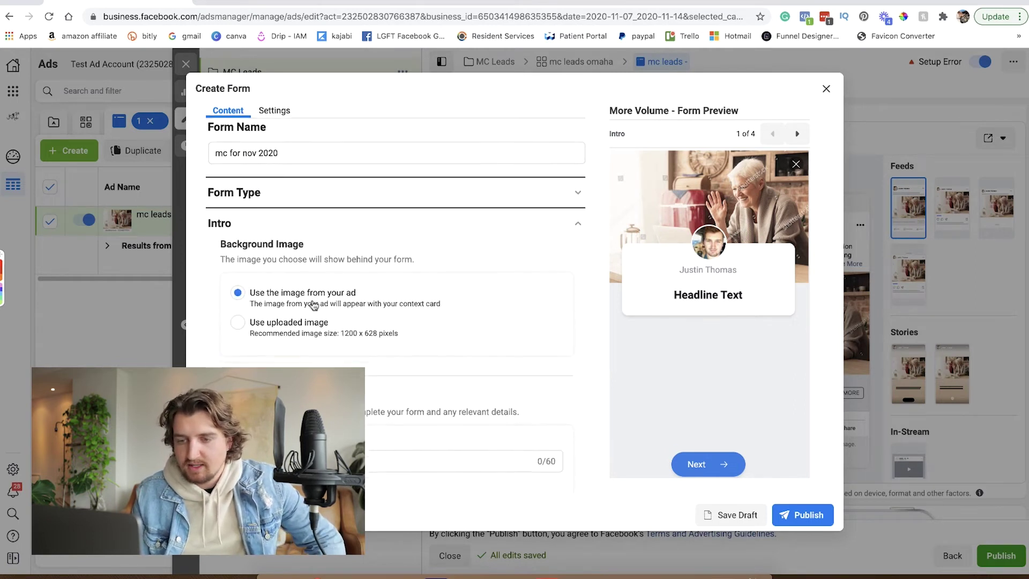
scroll(314, 304, "down", 1)
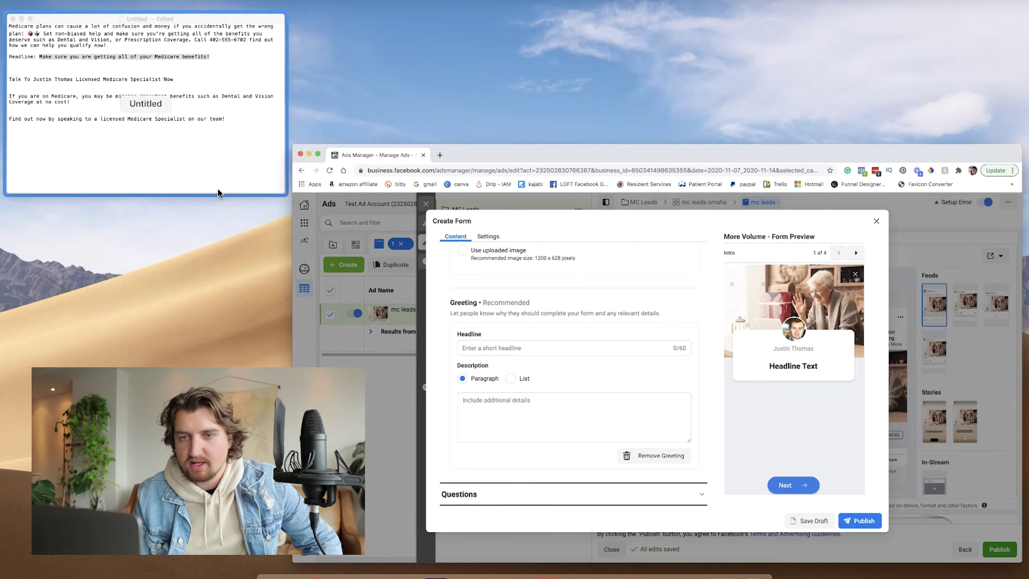
Paste the Licensed Medicare Specialist line from the notes as the greeting headline.
left_click(231, 187)
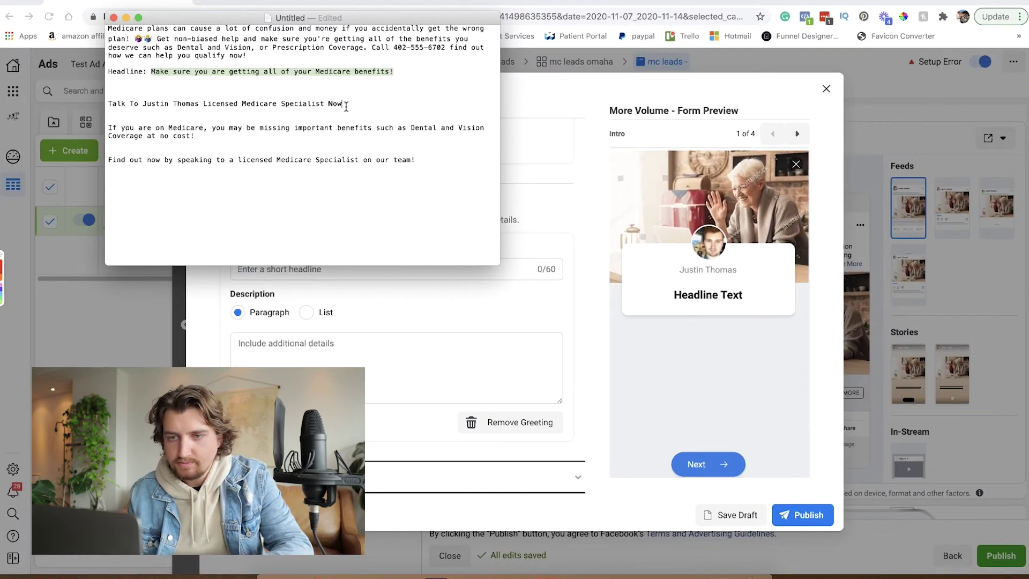
left_click_drag(345, 107, 108, 101)
key("ctrl+c")
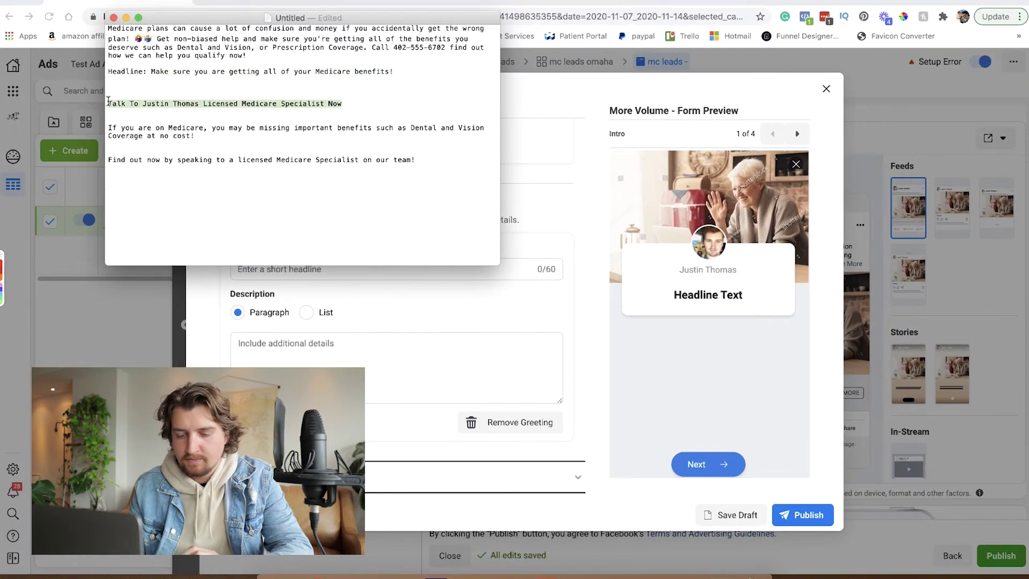
left_click(410, 273)
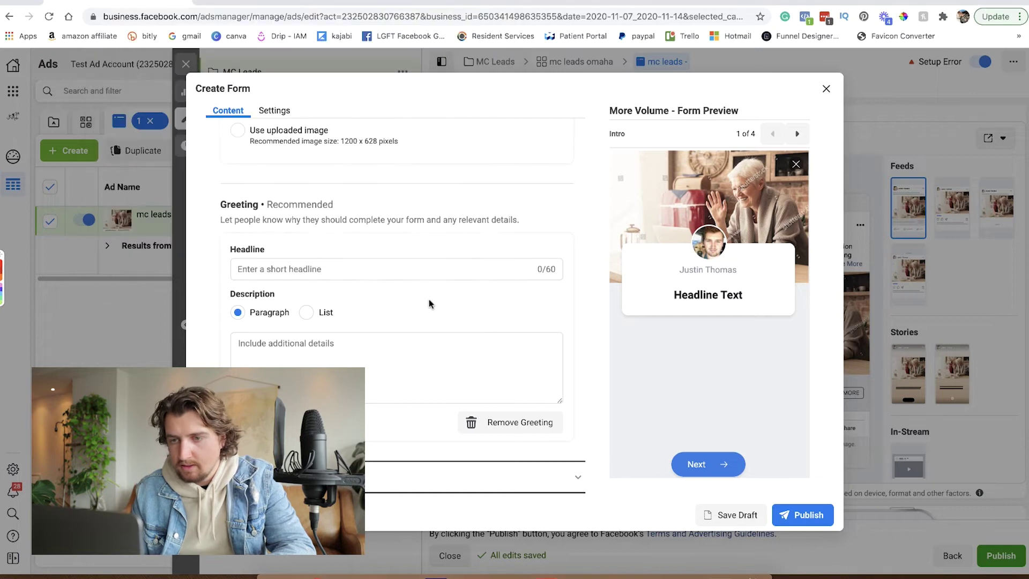
left_click(350, 266)
key("ctrl+v")
Paste the Dental and Vision benefits paragraph as the greeting description.
left_click(365, 358)
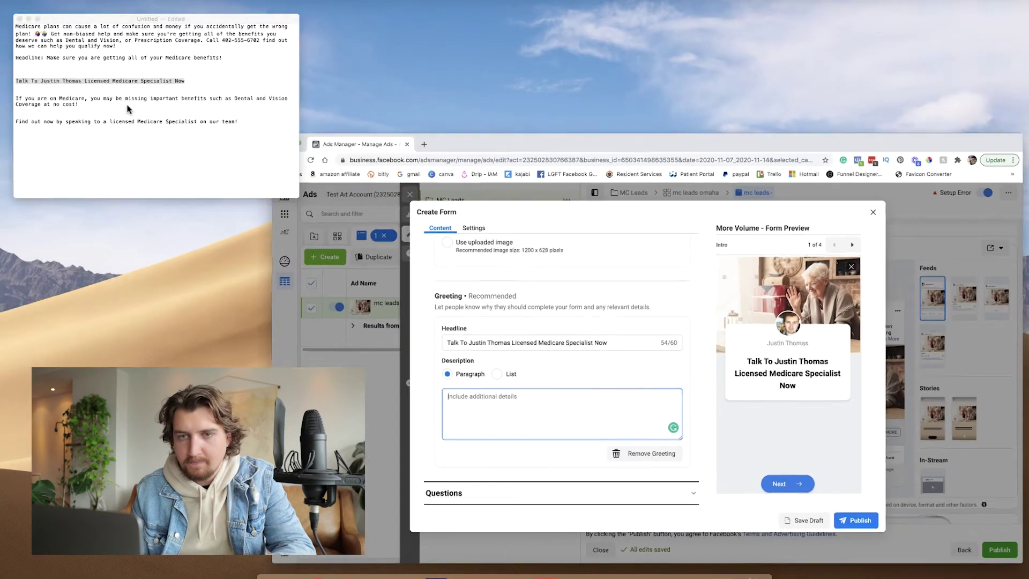
left_click(127, 109)
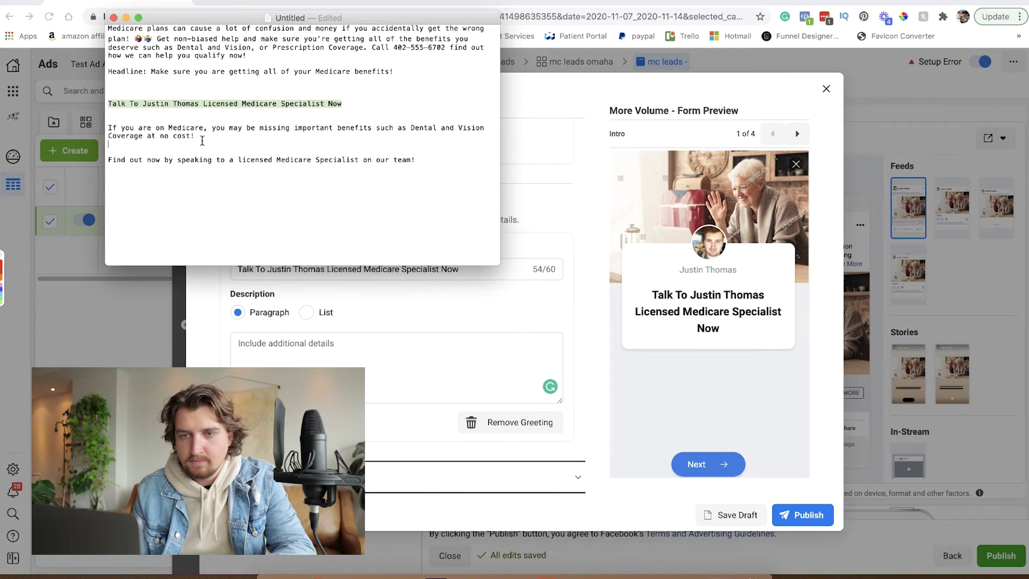
triple_click(202, 140)
key("super+c")
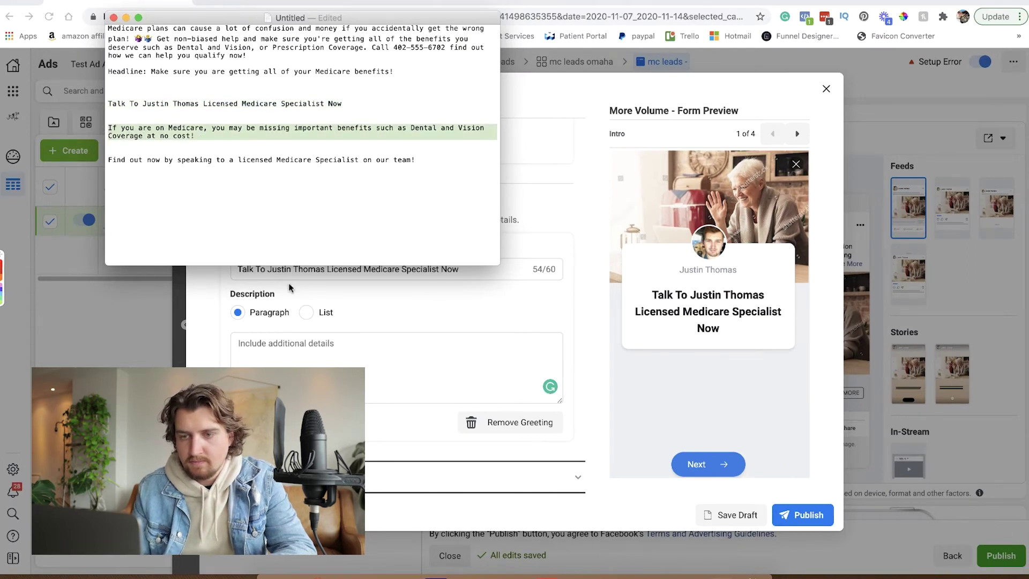
left_click(321, 347)
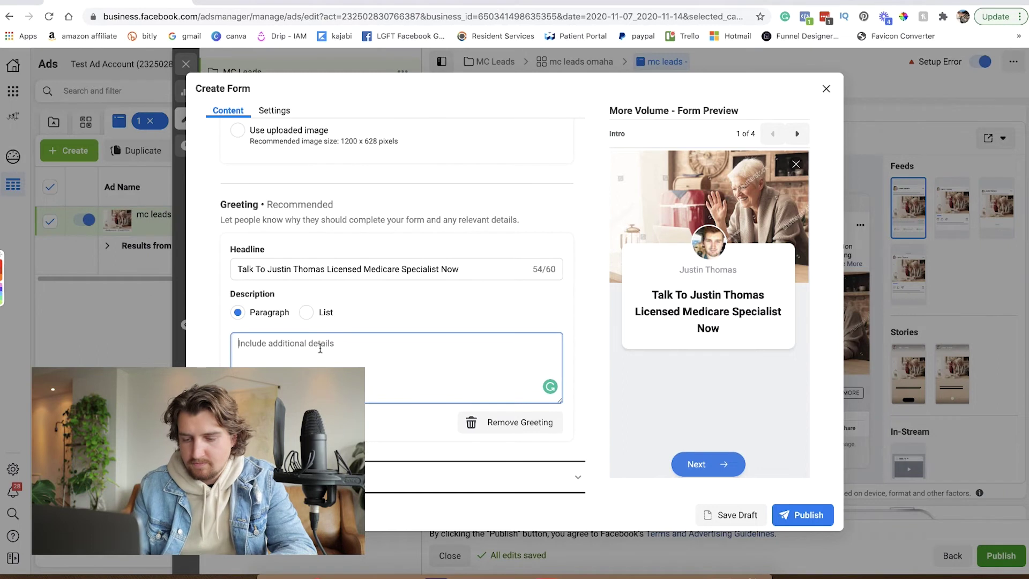
key("super+v")
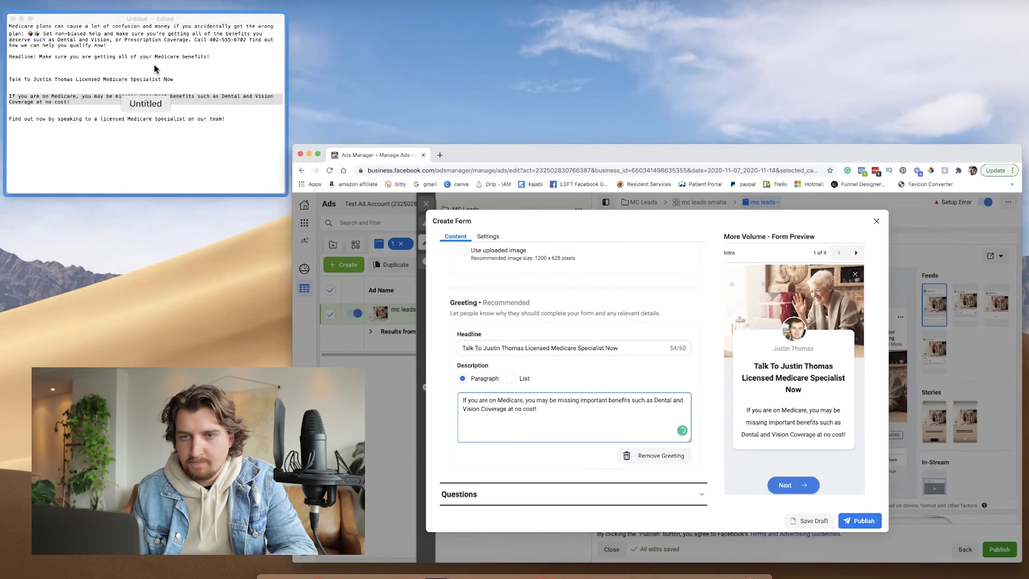
Copy the 'Find out now' closing line from the notes and expand the Questions section.
left_click(156, 131)
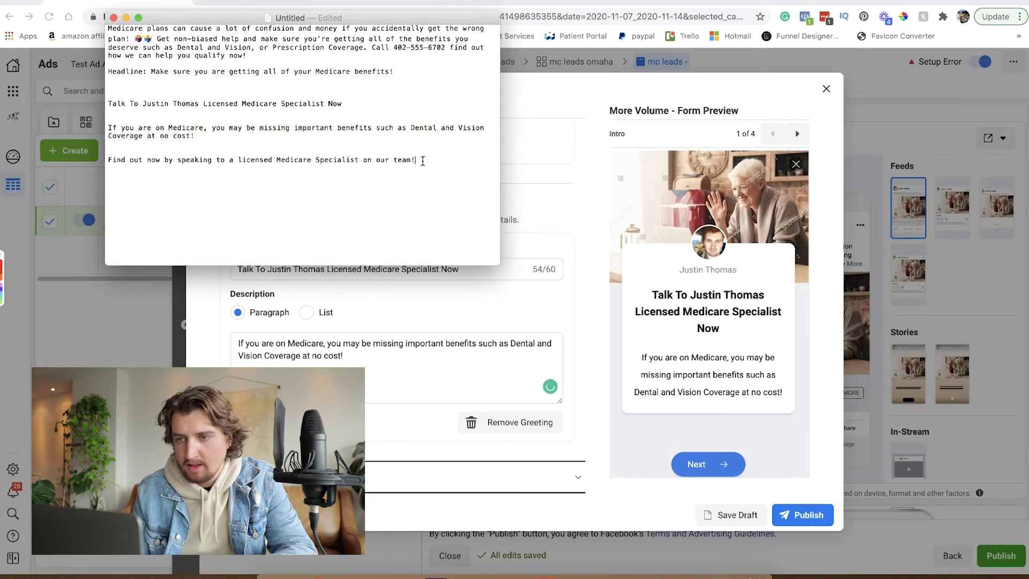
triple_click(423, 160)
key("cmd+c")
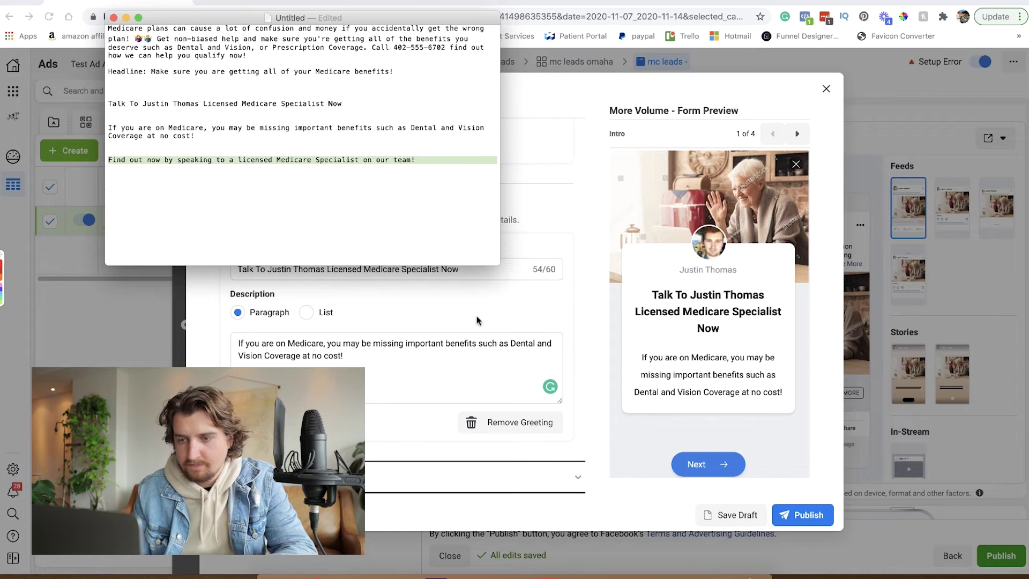
left_click(433, 300)
scroll(433, 296, "down", 2)
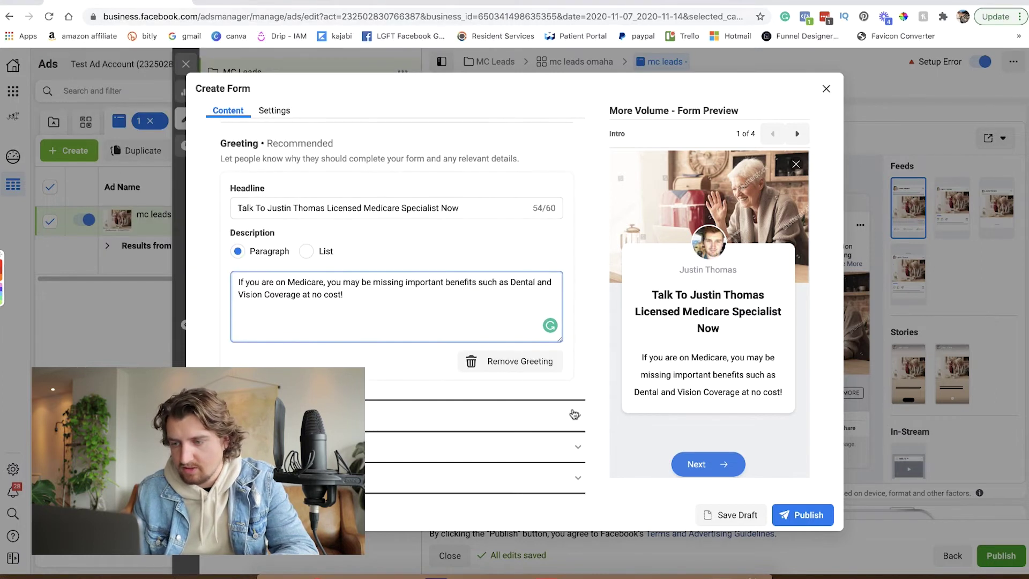
left_click(571, 410)
Paste the Medicare-specialist prefill description and remove the Full name question.
scroll(345, 317, "down", 4)
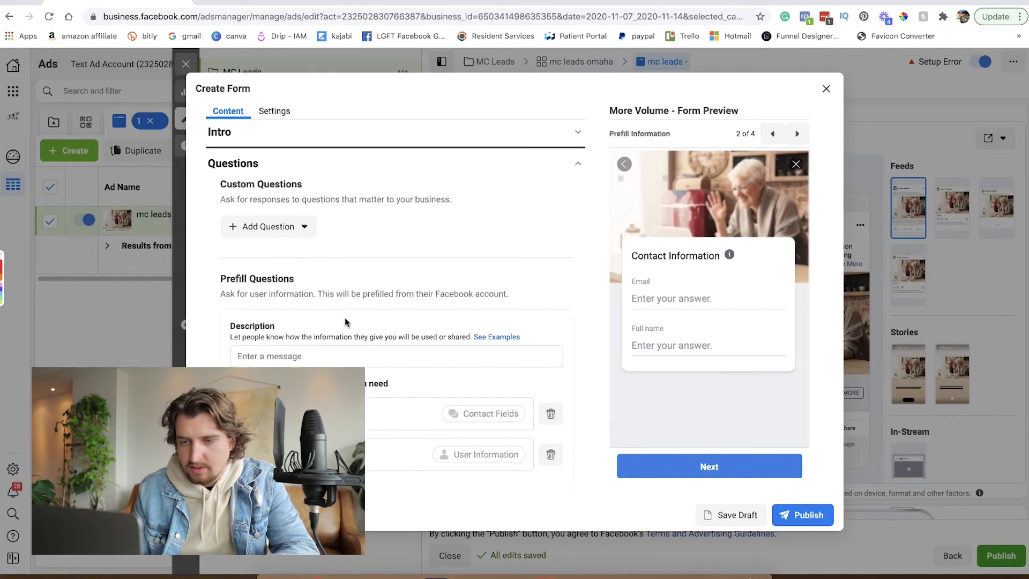
left_click(319, 326)
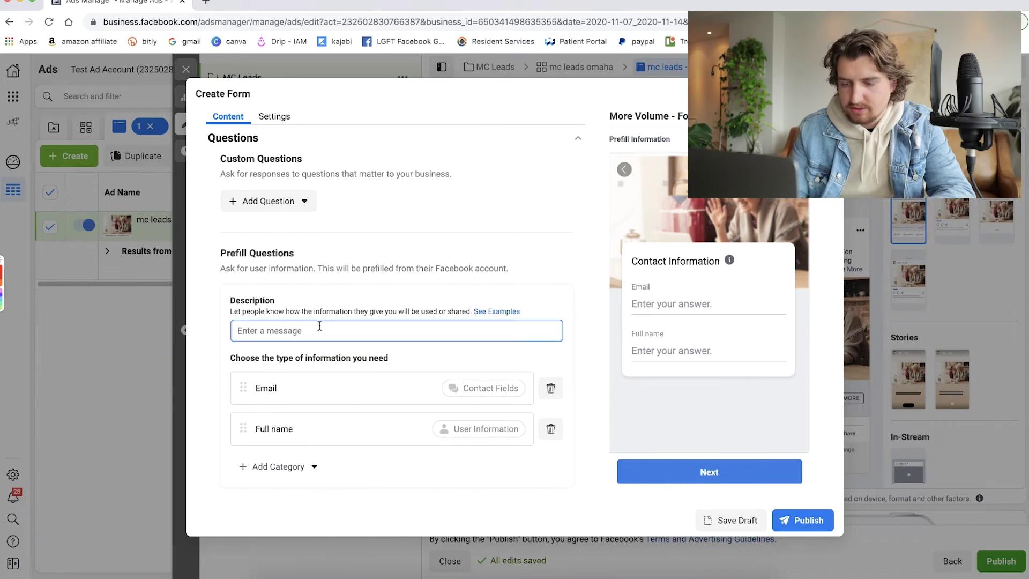
key("cmd+v")
scroll(320, 326, "down", 2)
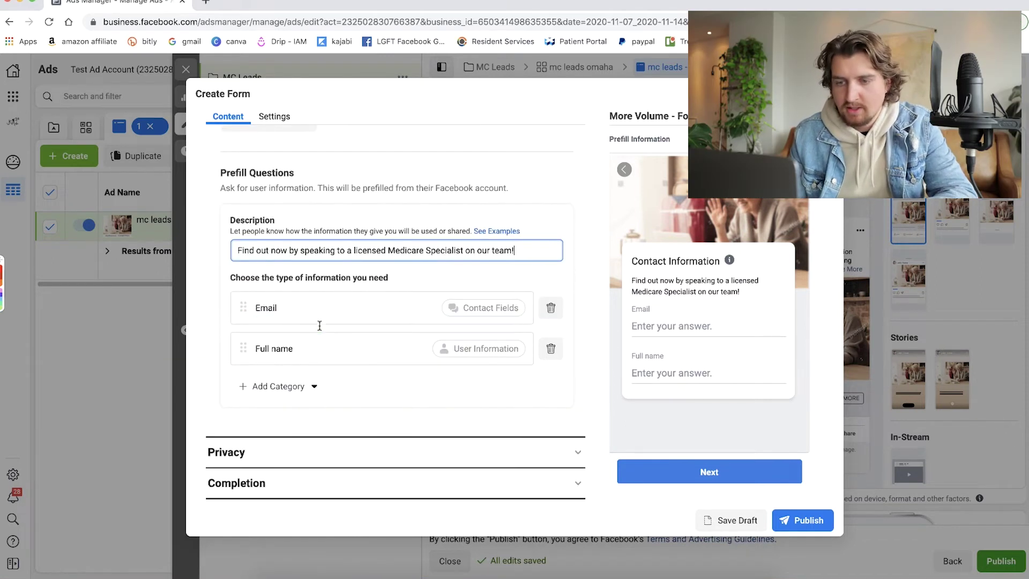
left_click(551, 349)
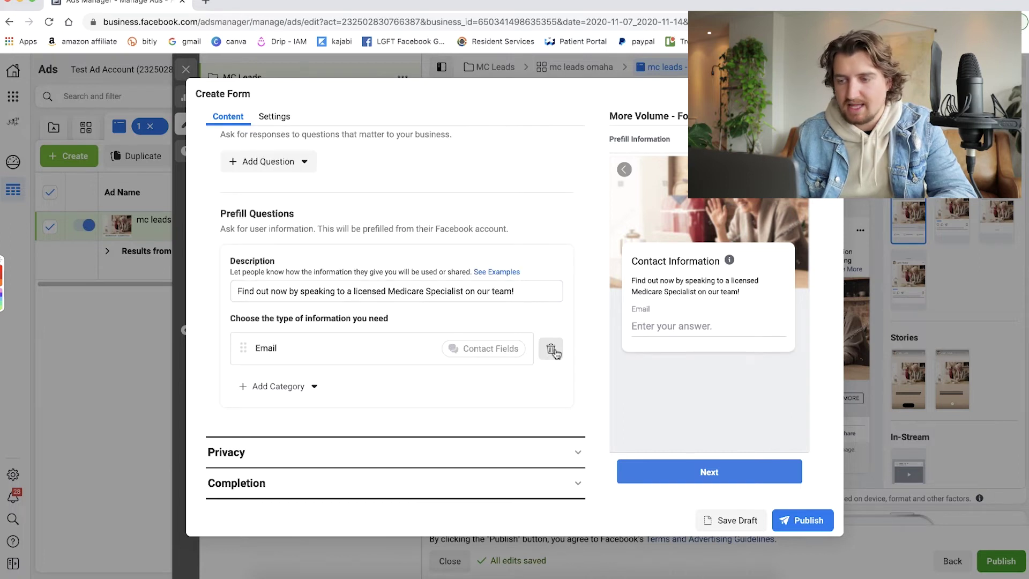
Add First name and Last name questions and move Email below them.
left_click(258, 387)
mouse_move(294, 417)
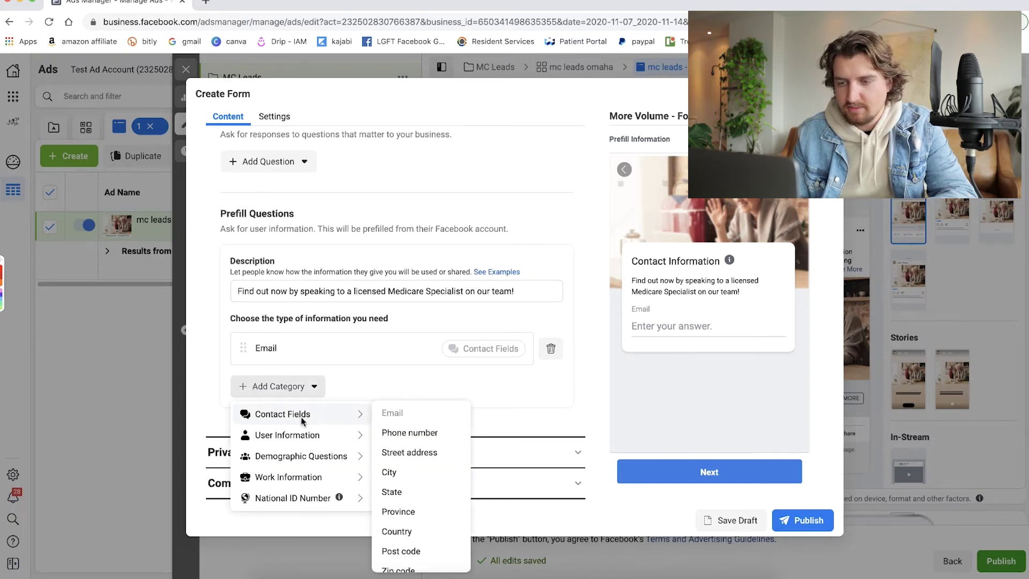
mouse_move(304, 435)
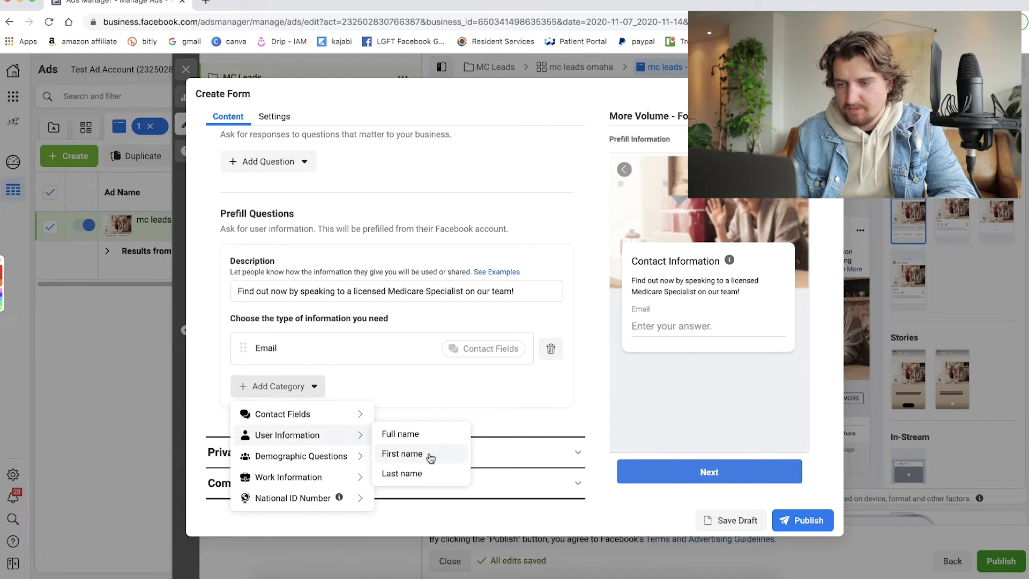
left_click(402, 454)
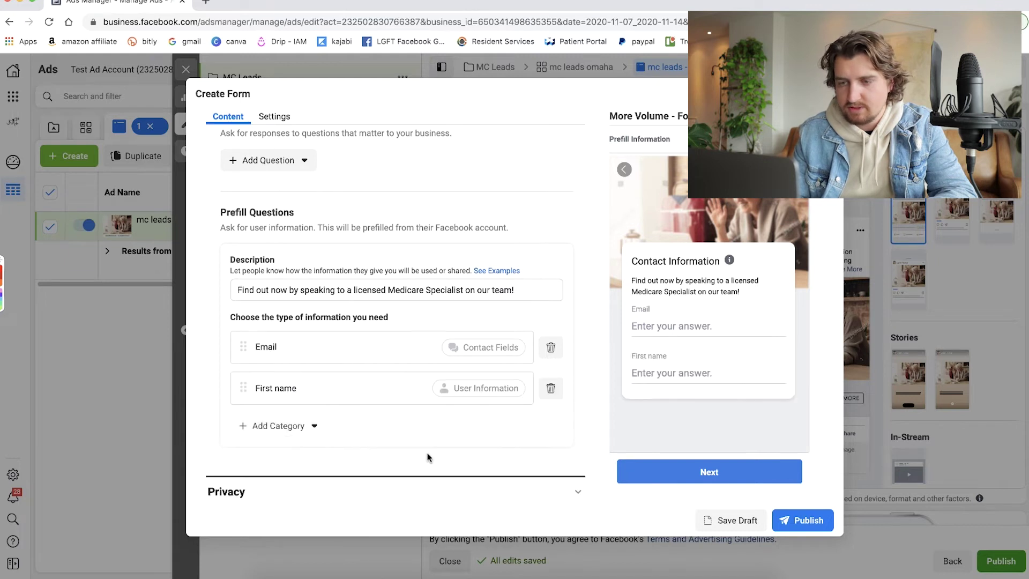
left_click(255, 428)
mouse_move(316, 476)
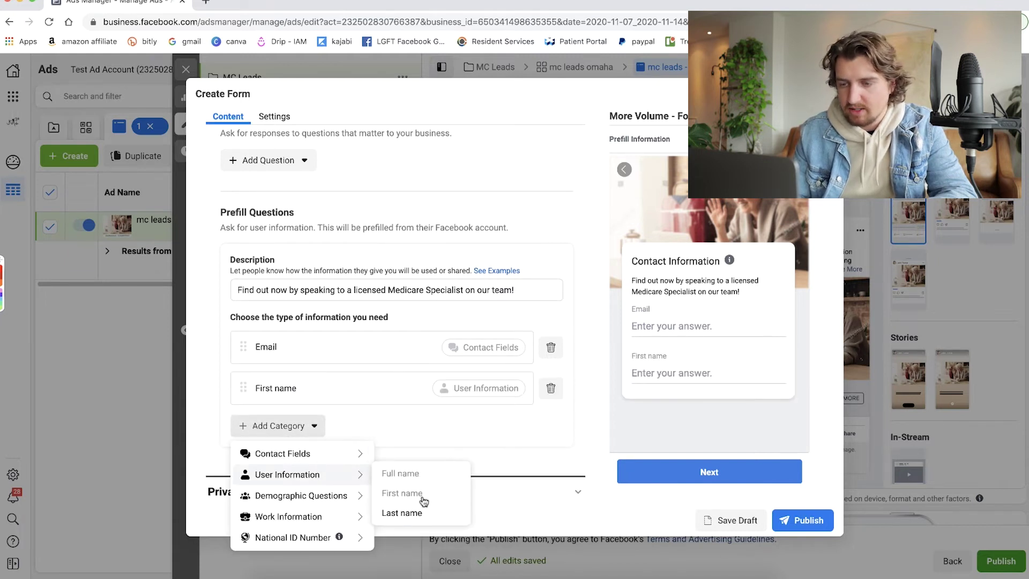
left_click(423, 513)
left_click_drag(242, 347, 248, 435)
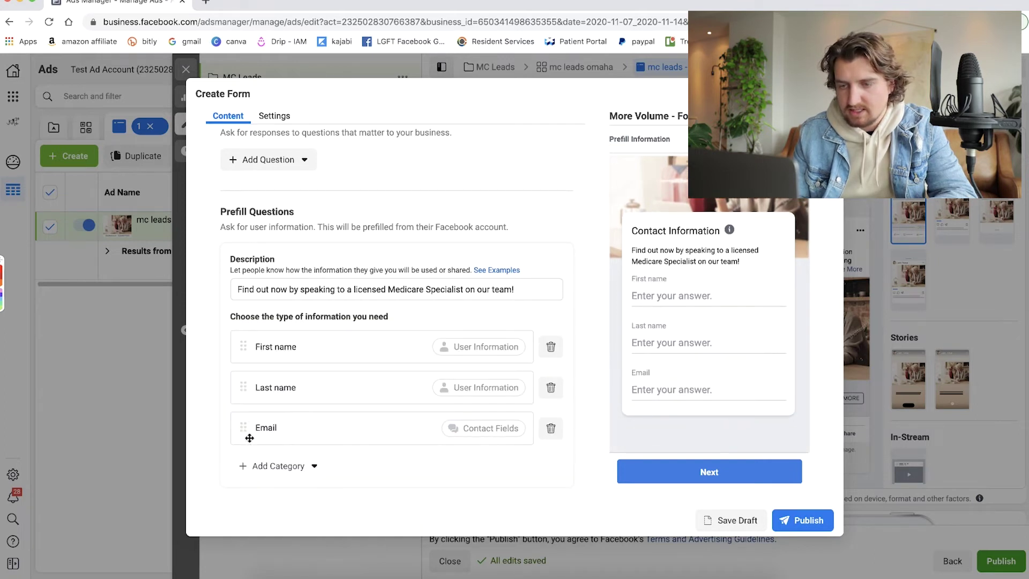
Add Phone number and Zip code questions to the form.
left_click(245, 466)
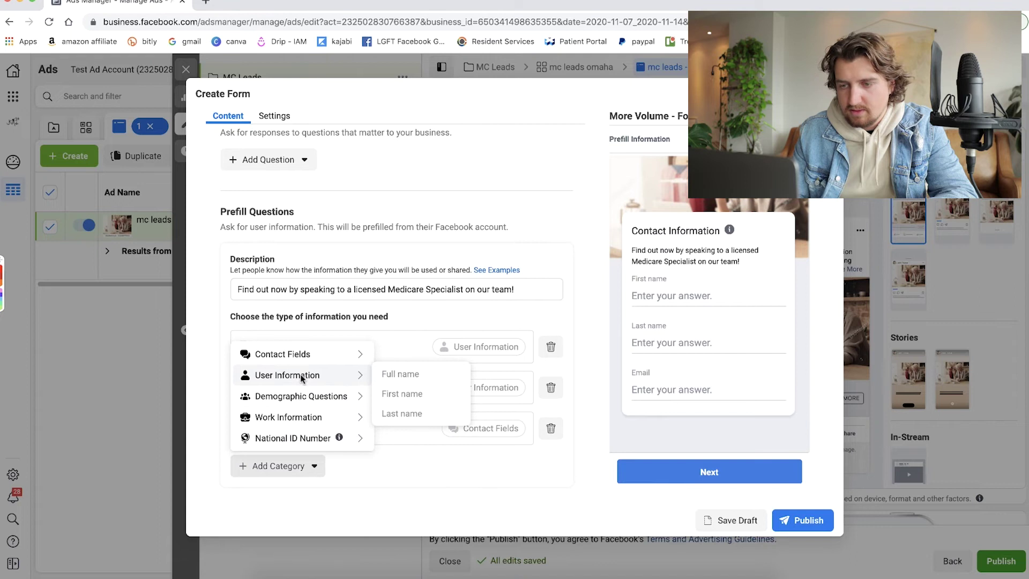
mouse_move(307, 357)
left_click(419, 375)
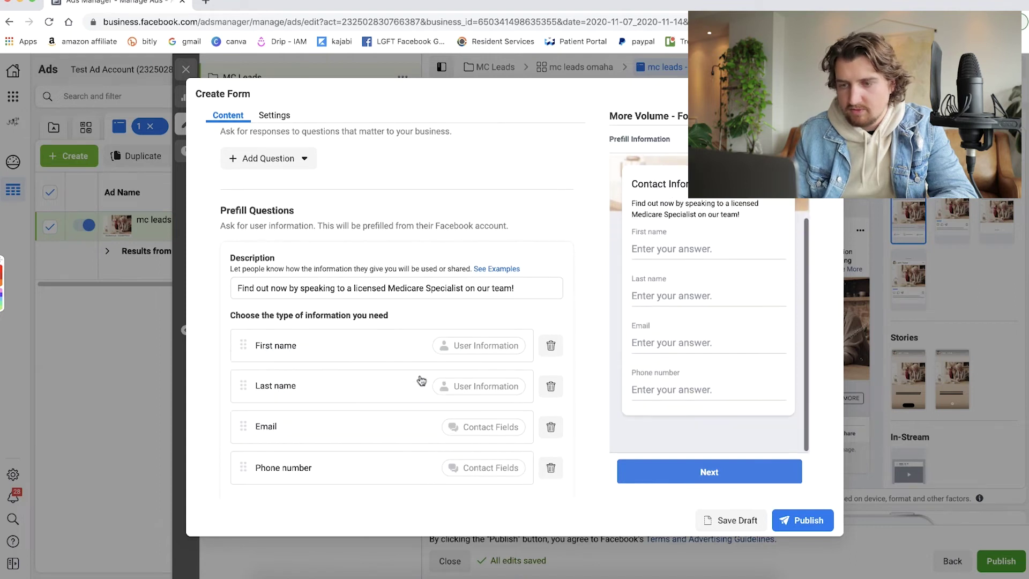
scroll(278, 491, "down", 3)
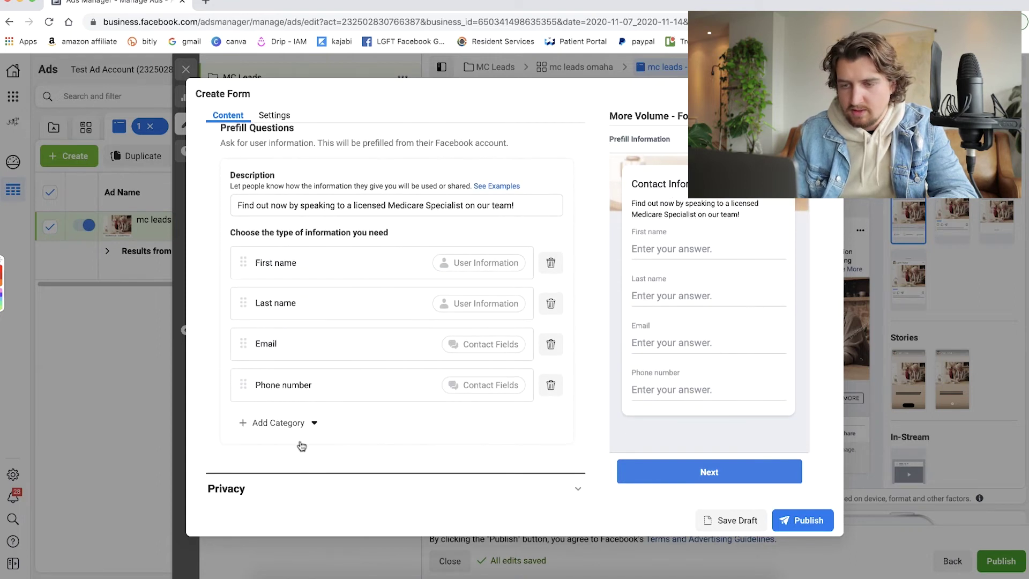
left_click(302, 423)
mouse_move(296, 450)
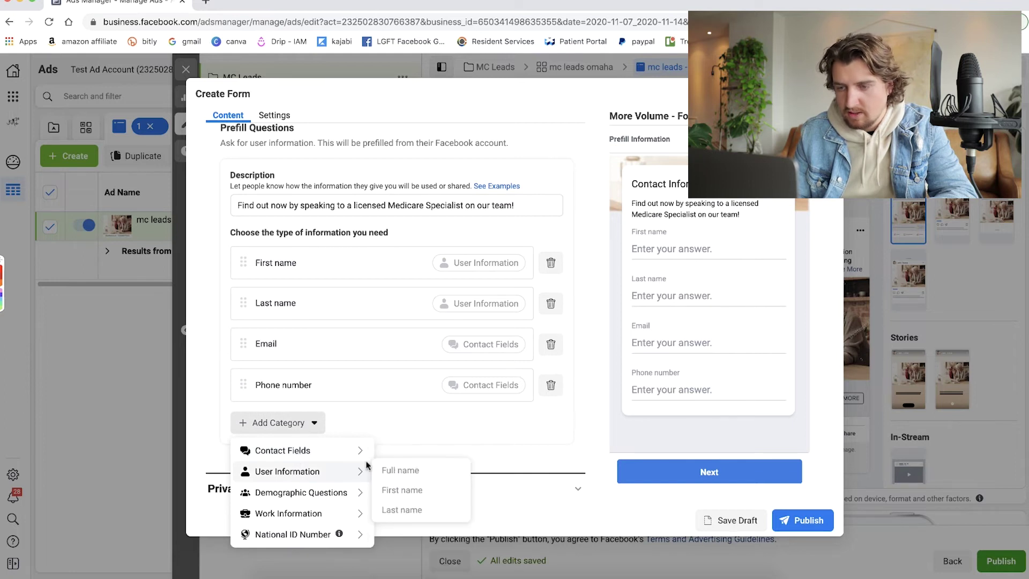
scroll(430, 486, "down", 2)
left_click(417, 563)
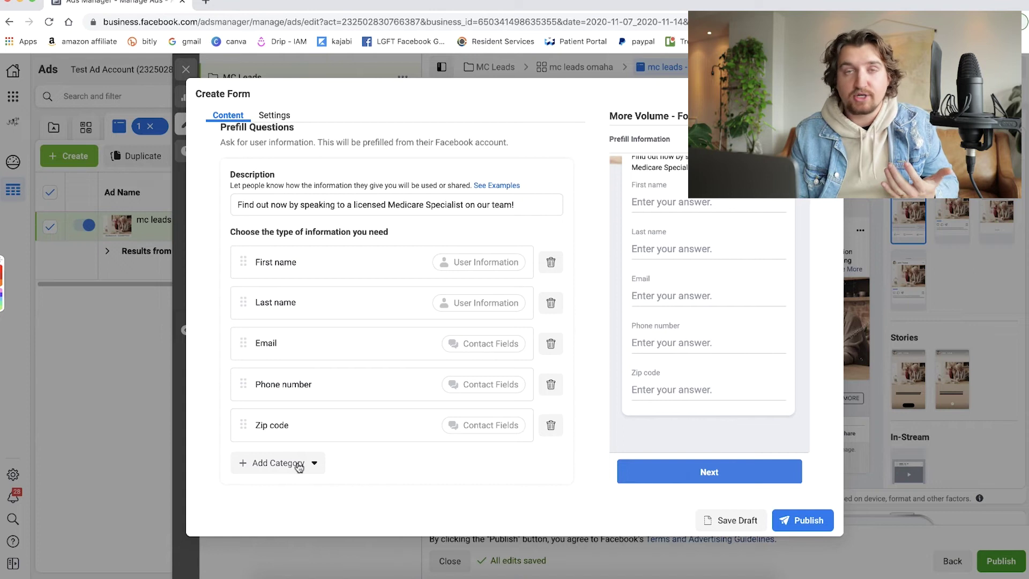
left_click(299, 464)
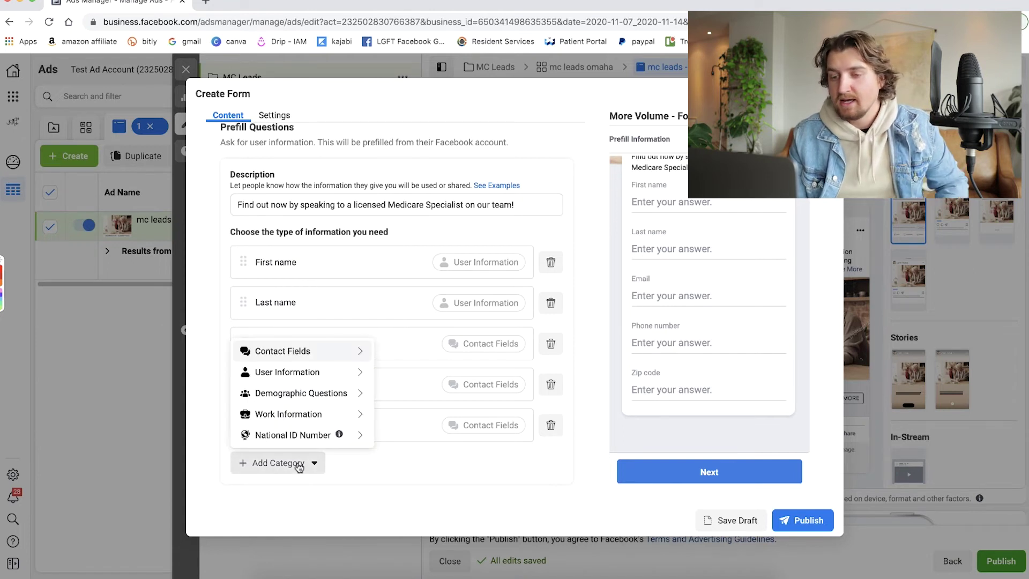
mouse_move(289, 382)
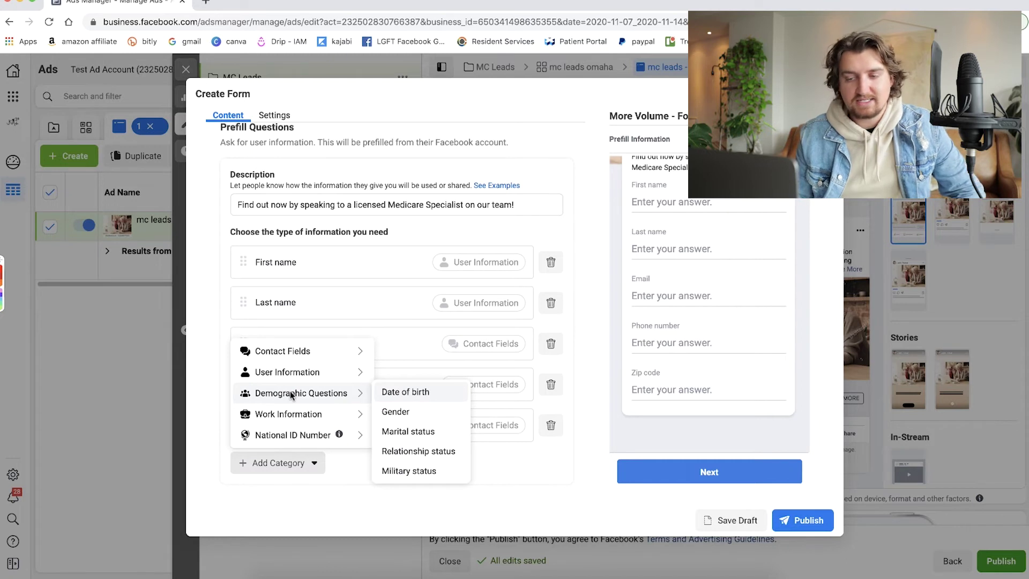
mouse_move(298, 356)
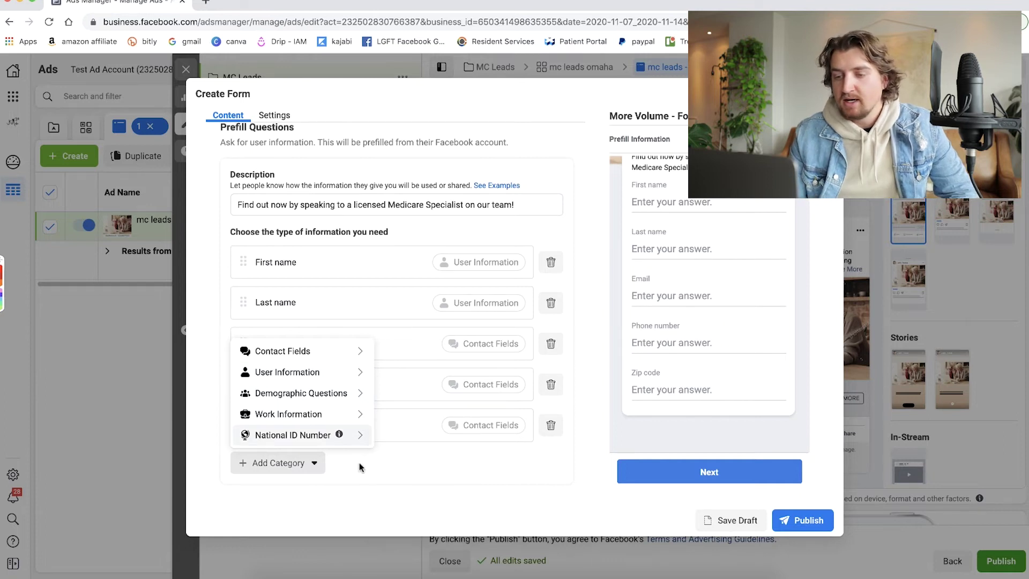
left_click(315, 463)
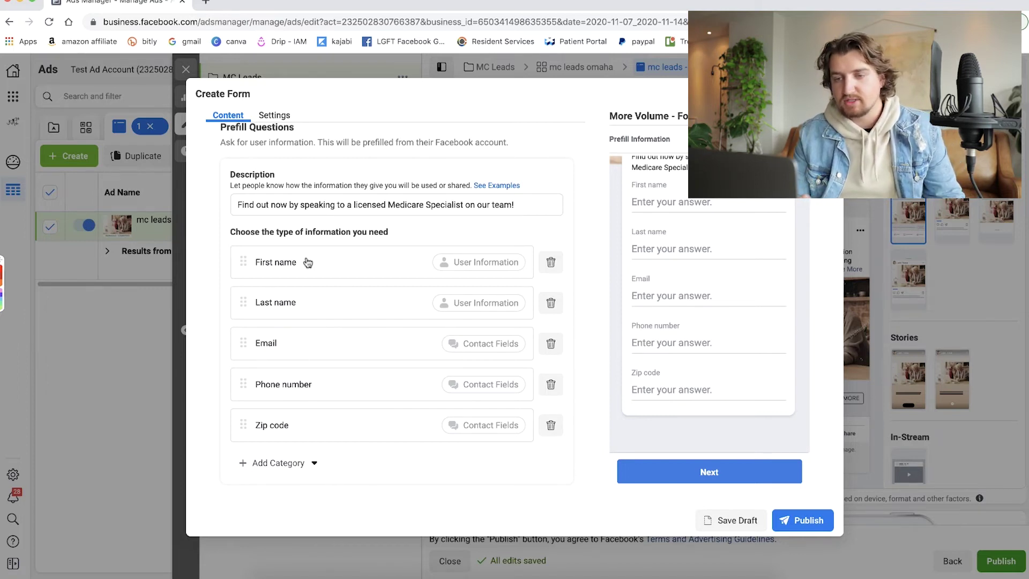
scroll(361, 333, "down", 3)
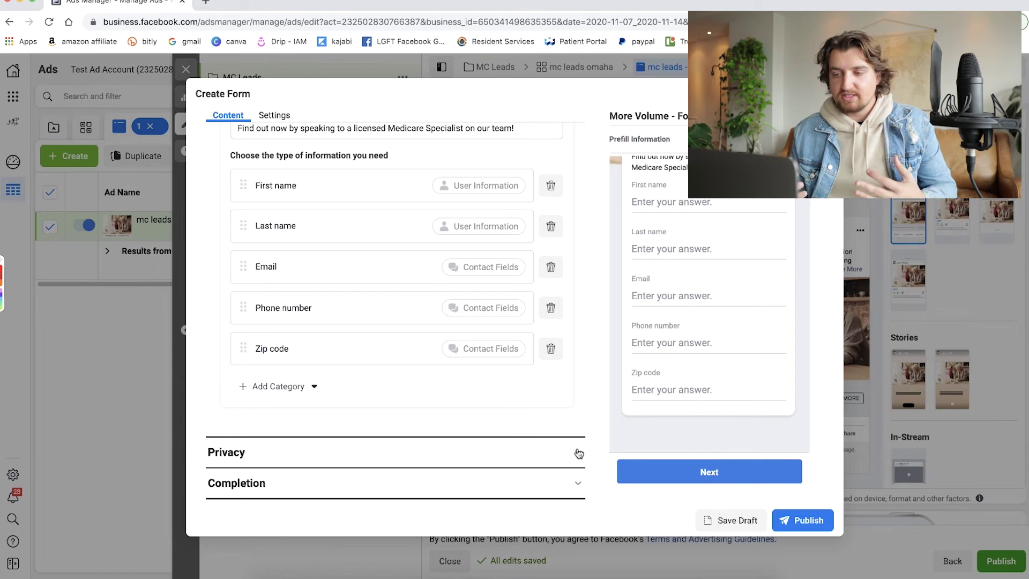
Expand Privacy and enter the advertiser's name plus 'Privacy Policy' as the link text.
left_click(578, 453)
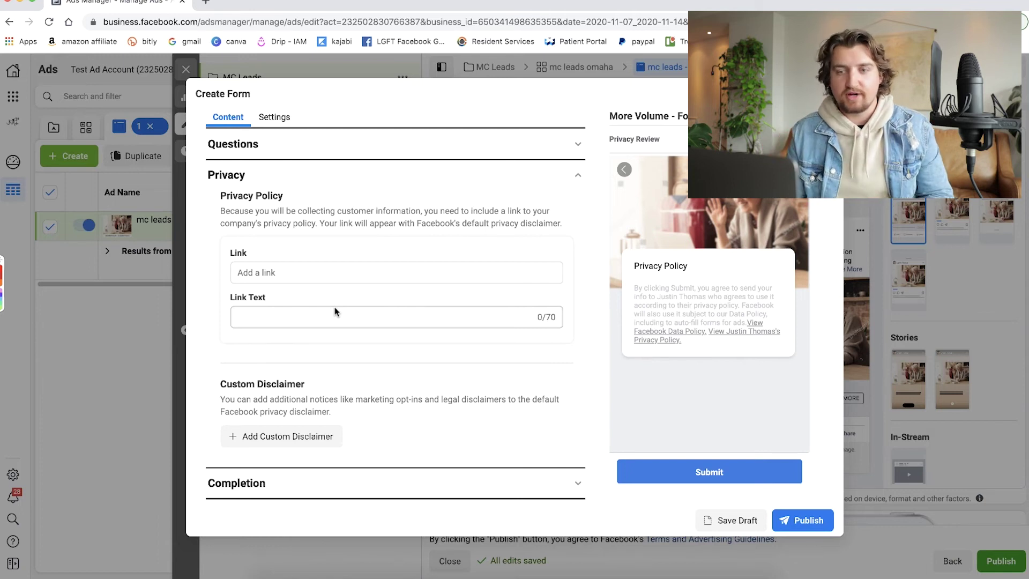
left_click(334, 309)
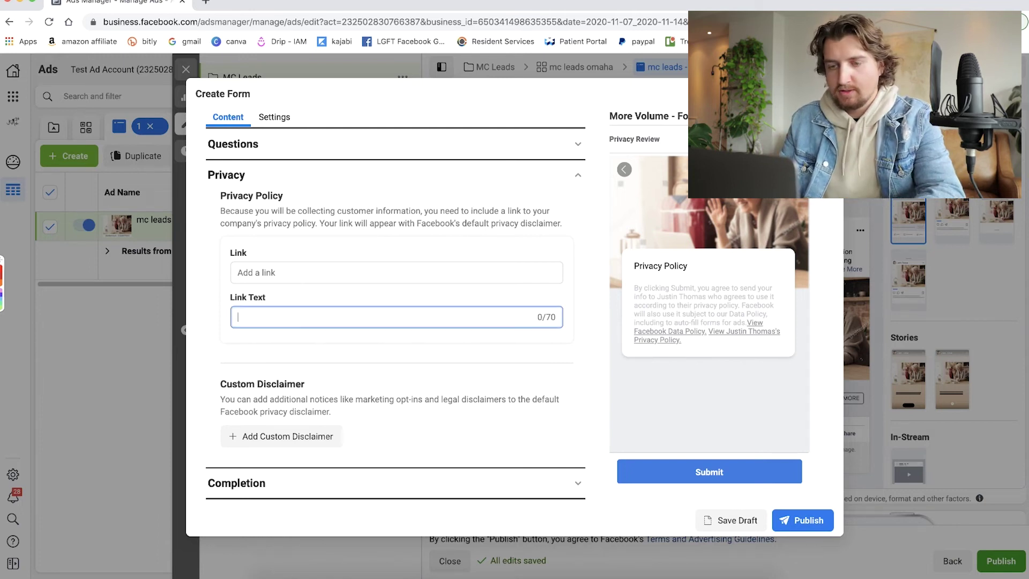
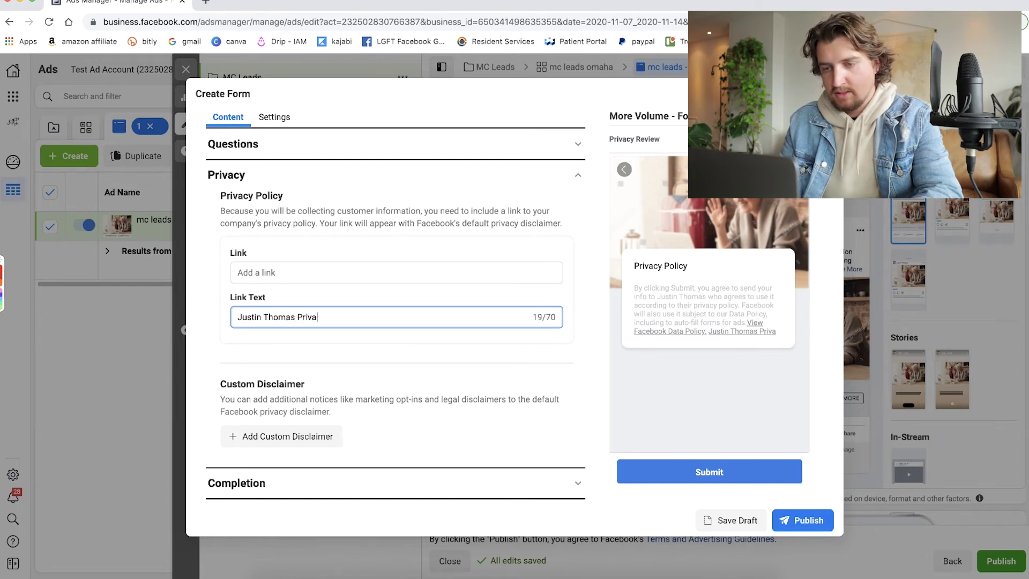
type("cy Policy")
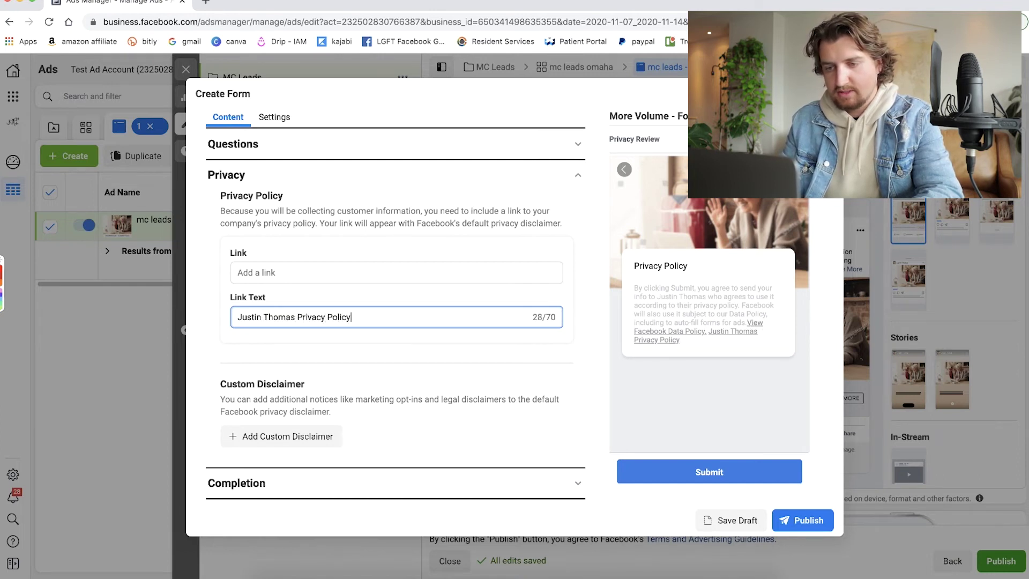
left_click(316, 272)
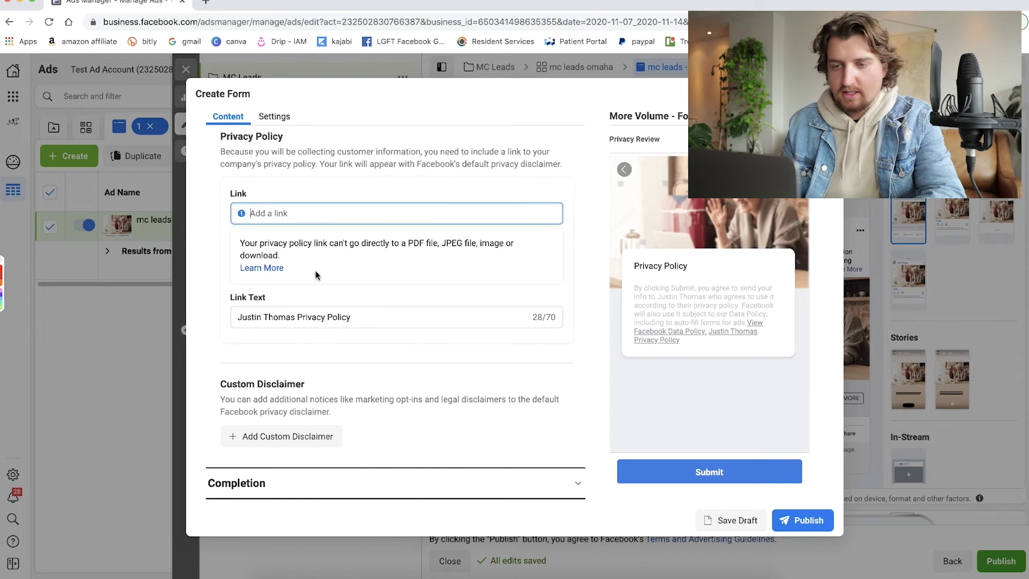
Open go.insuranceadvertisingmasters.com's privacy policy page in a new tab and grab its URL.
left_click(206, 2)
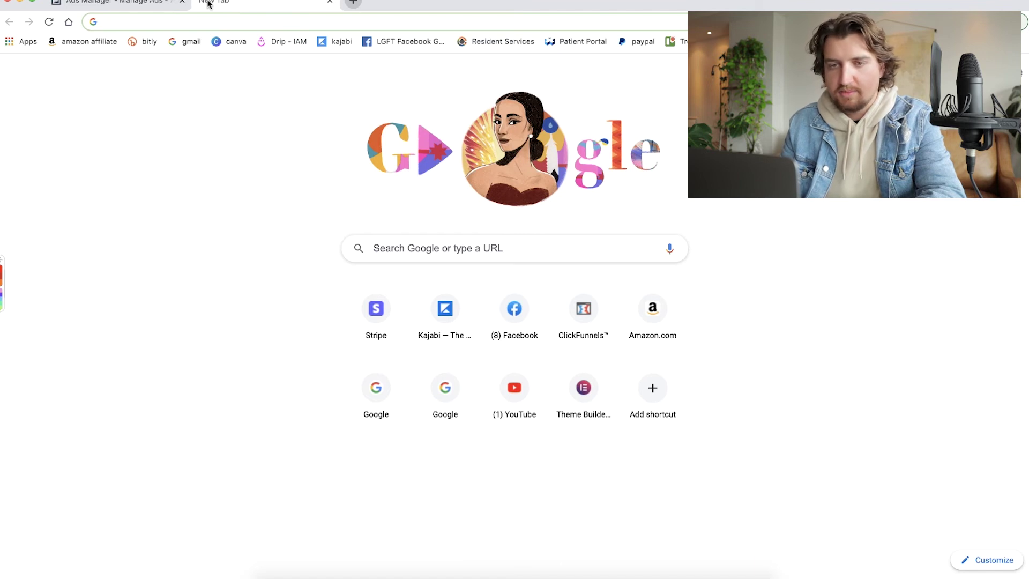
type("go.insuranceadvertisingmasters.com")
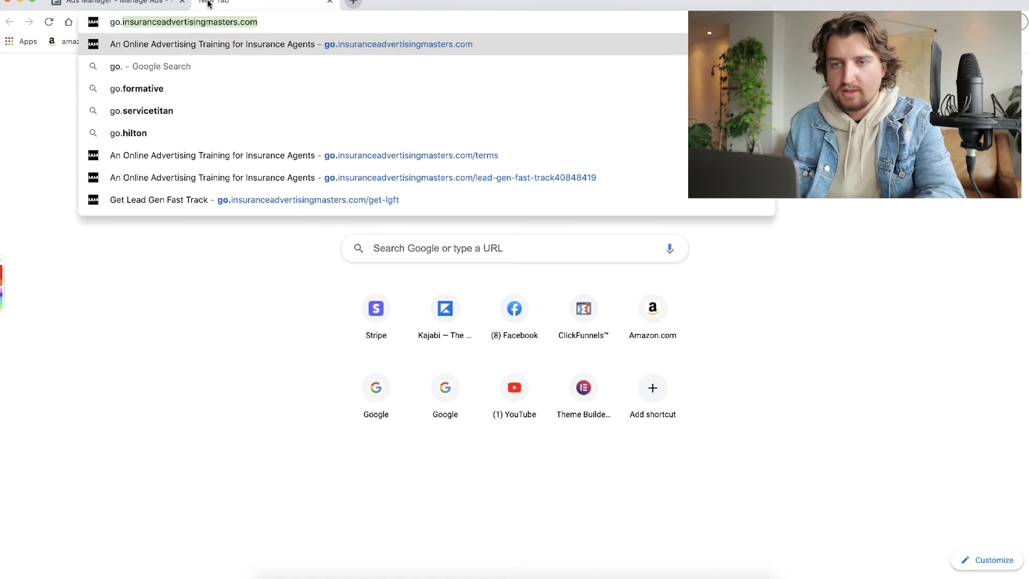
key("Return")
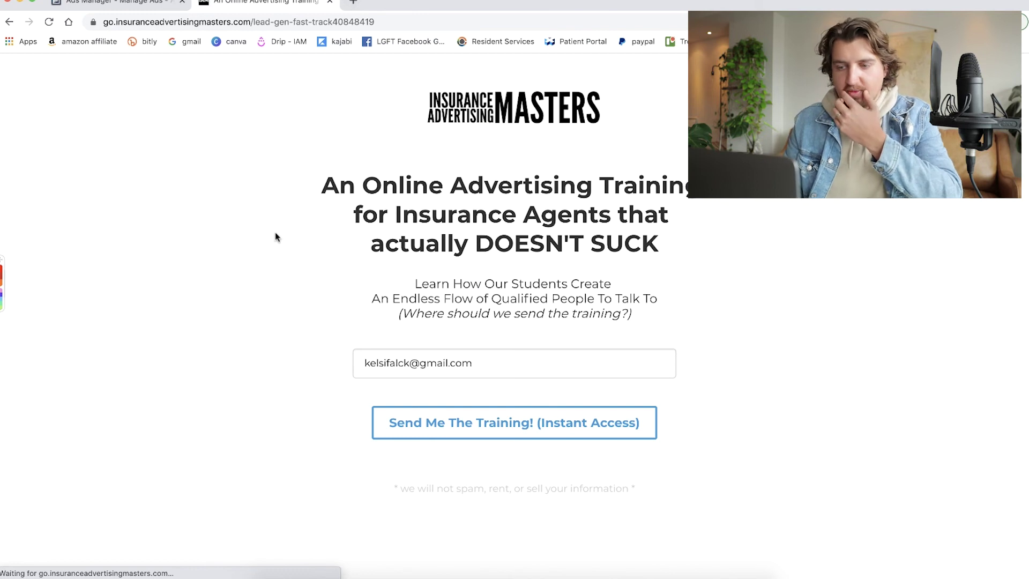
scroll(275, 237, "down", 5)
scroll(275, 237, "down", 2)
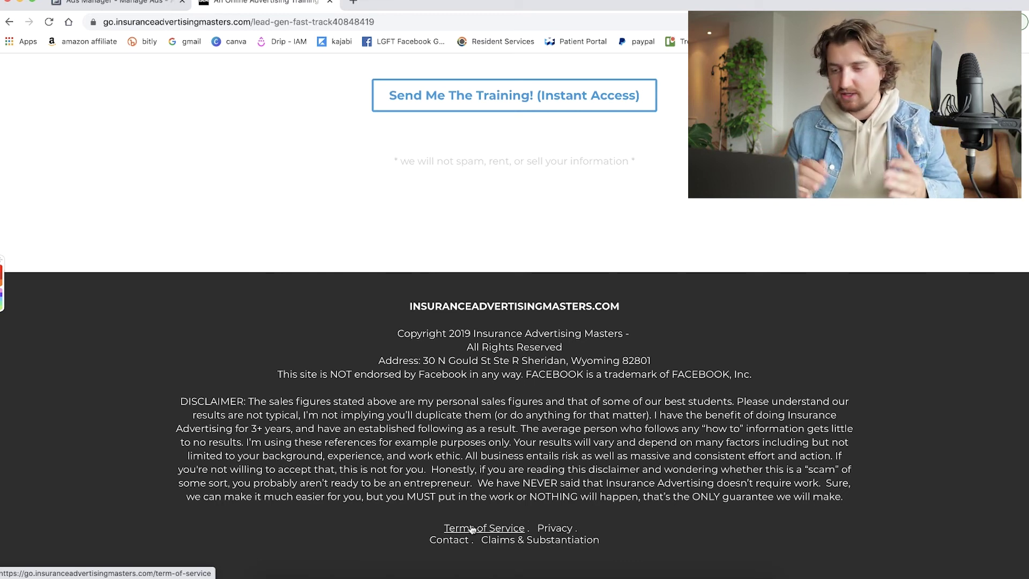
left_click(558, 533)
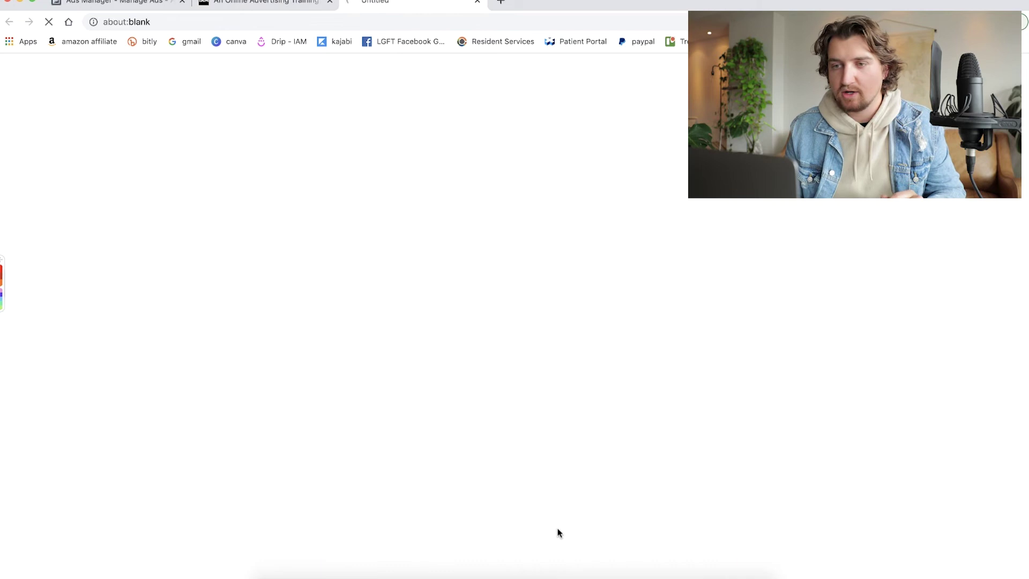
left_click(342, 21)
key("super+c")
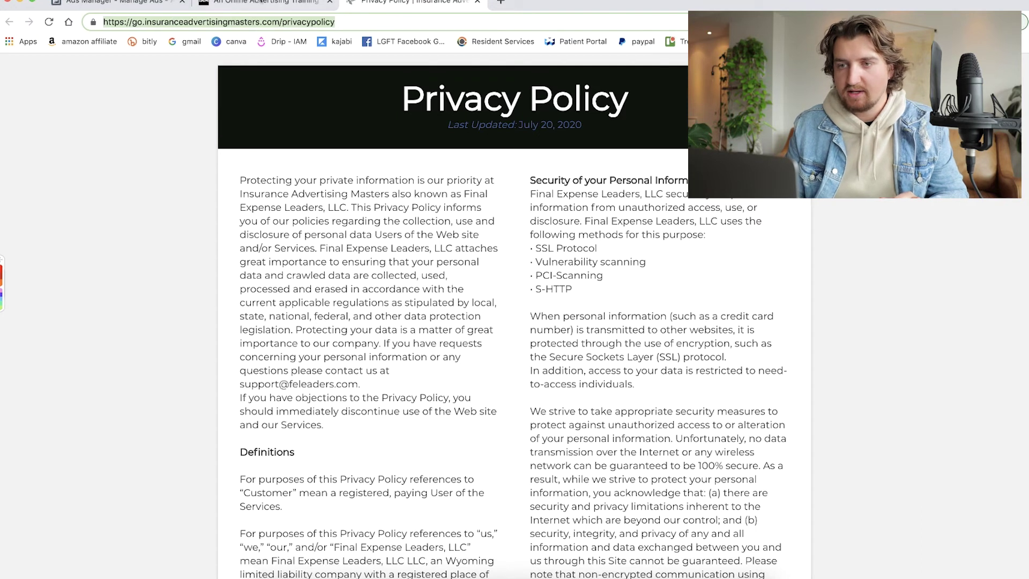
left_click(260, 2)
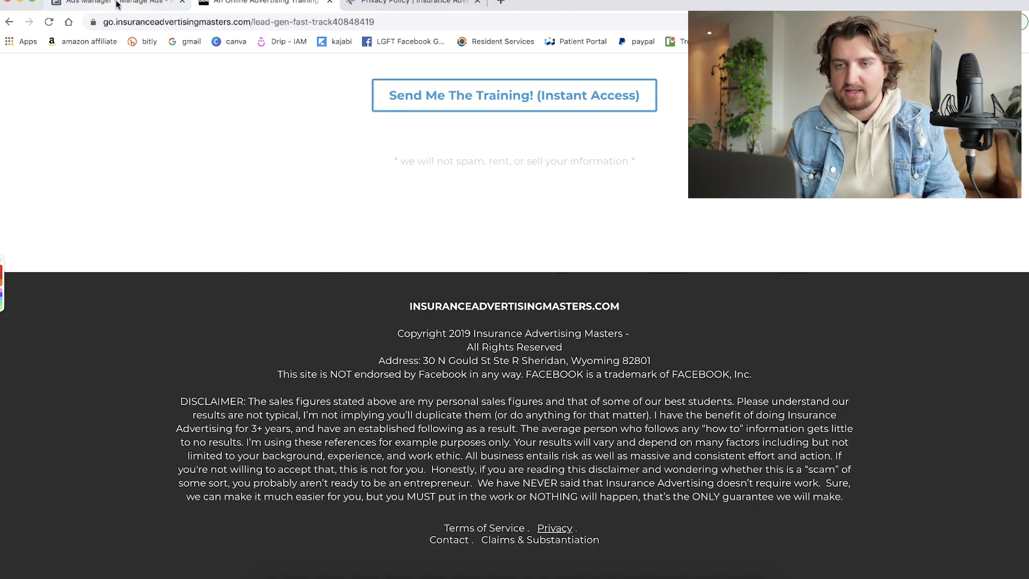
left_click(118, 4)
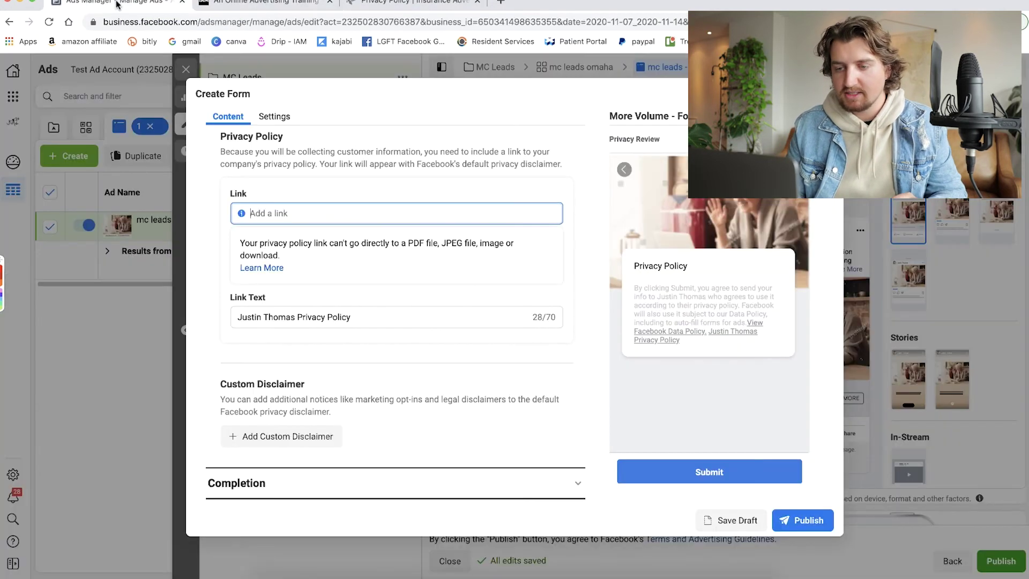
Paste go.insuranceadvertisingmasters.com/privacypolicy as the privacy link and collapse the Privacy section.
left_click(291, 208)
key("super+v")
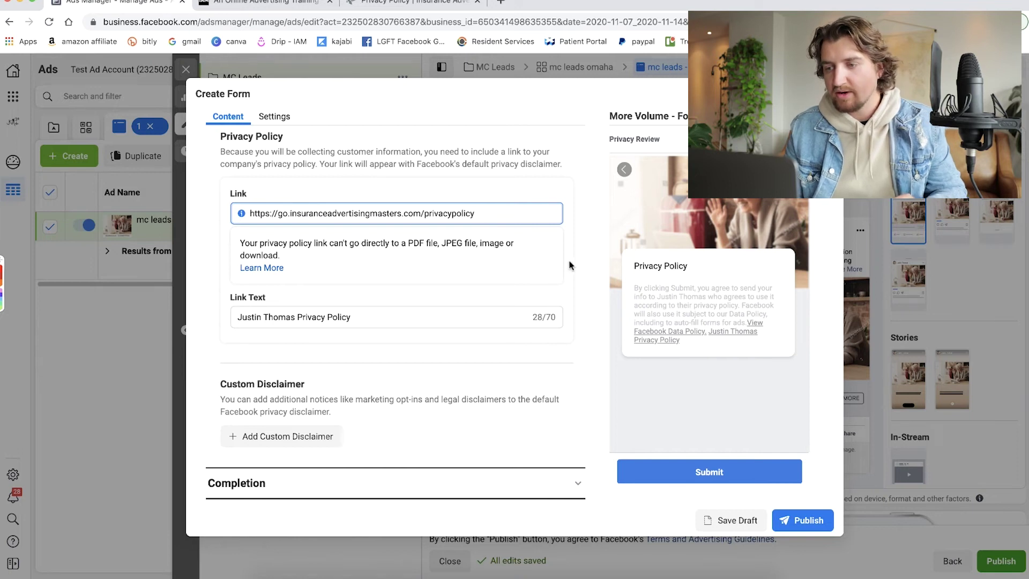
left_click(580, 259)
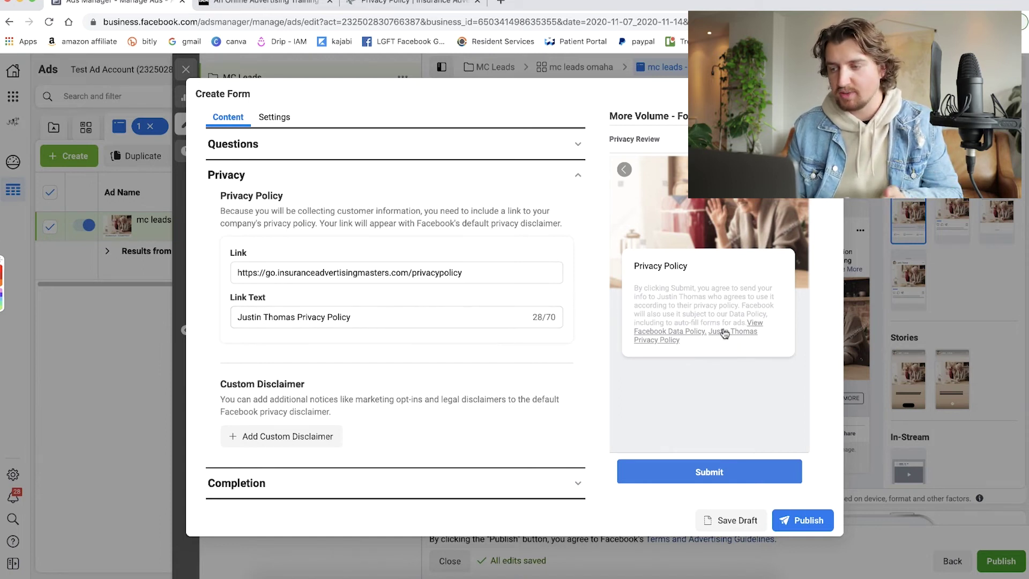
left_click(577, 176)
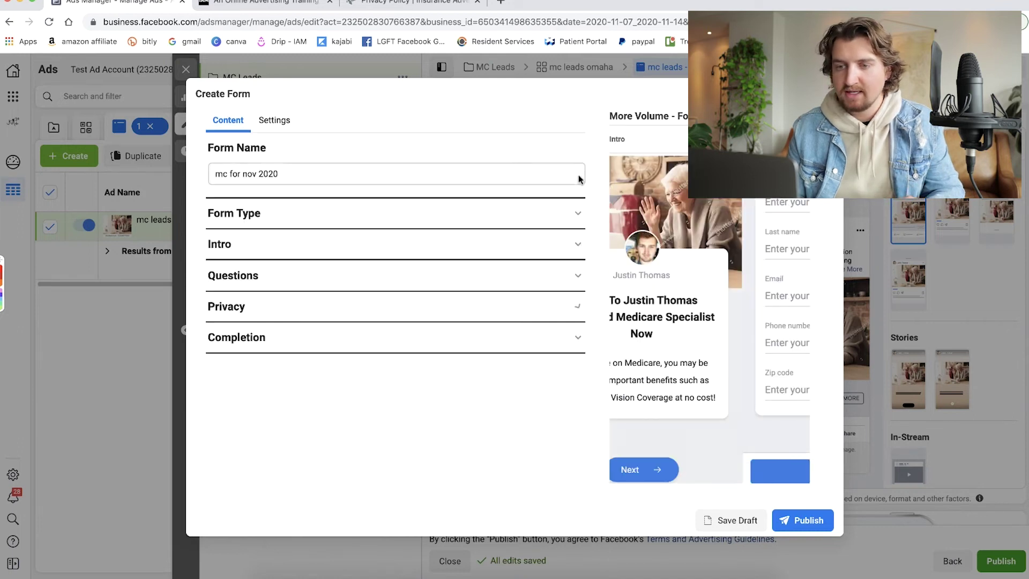
Replace the completion description with the specialist's name and 'Licensed Medicare Specialist will be reaching out to you shortly...'.
left_click(492, 337)
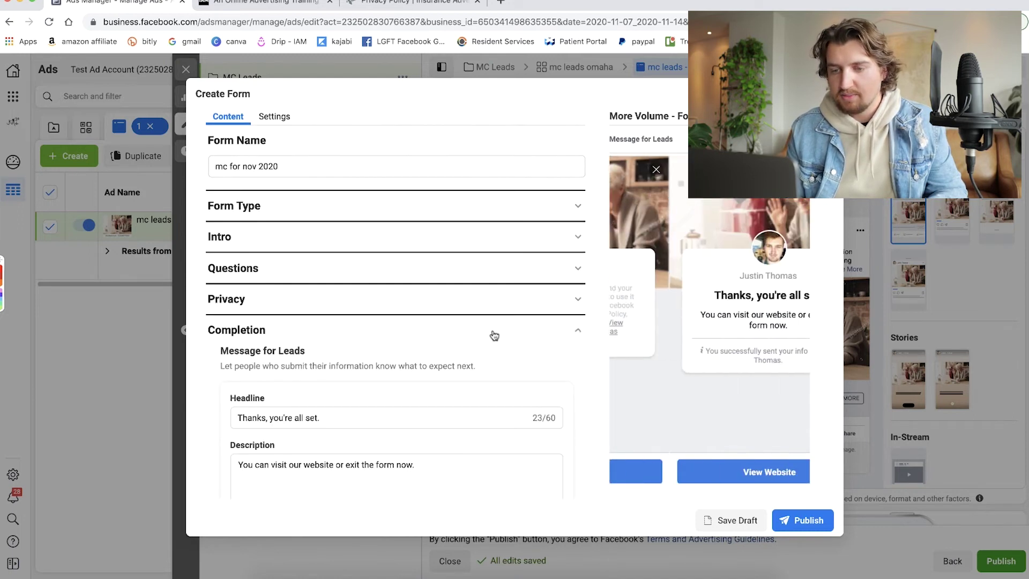
scroll(425, 346, "down", 3)
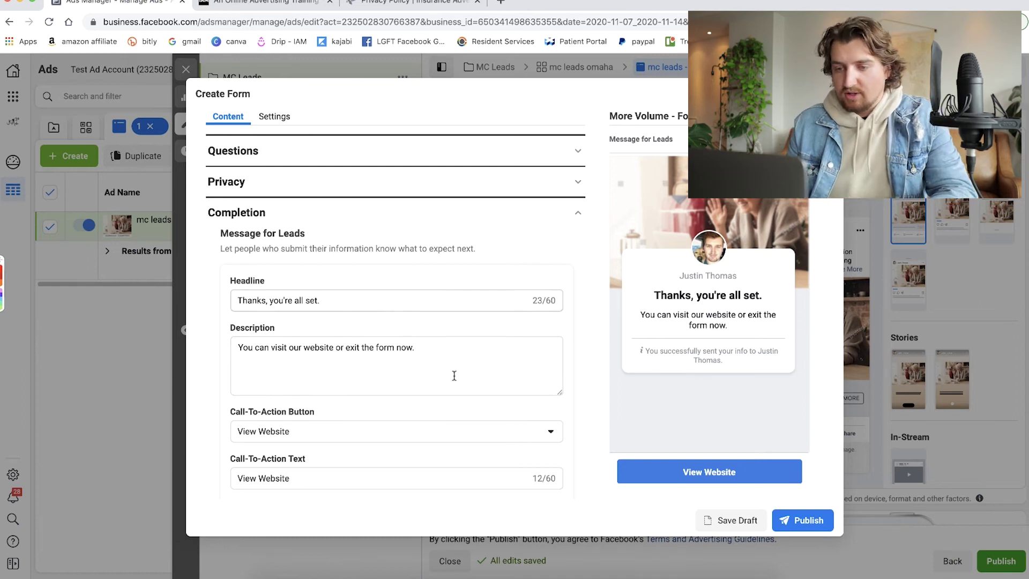
triple_click(426, 346)
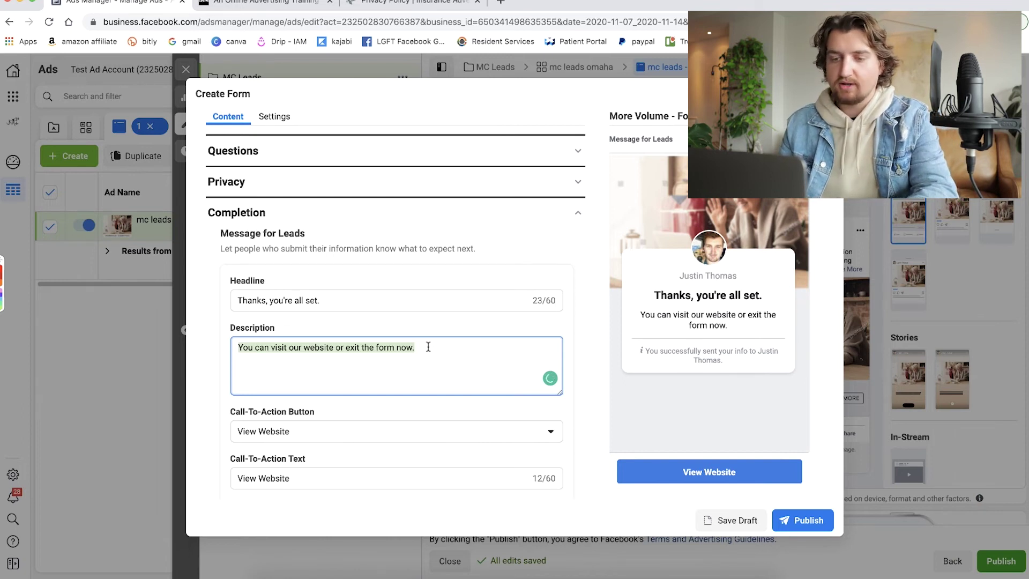
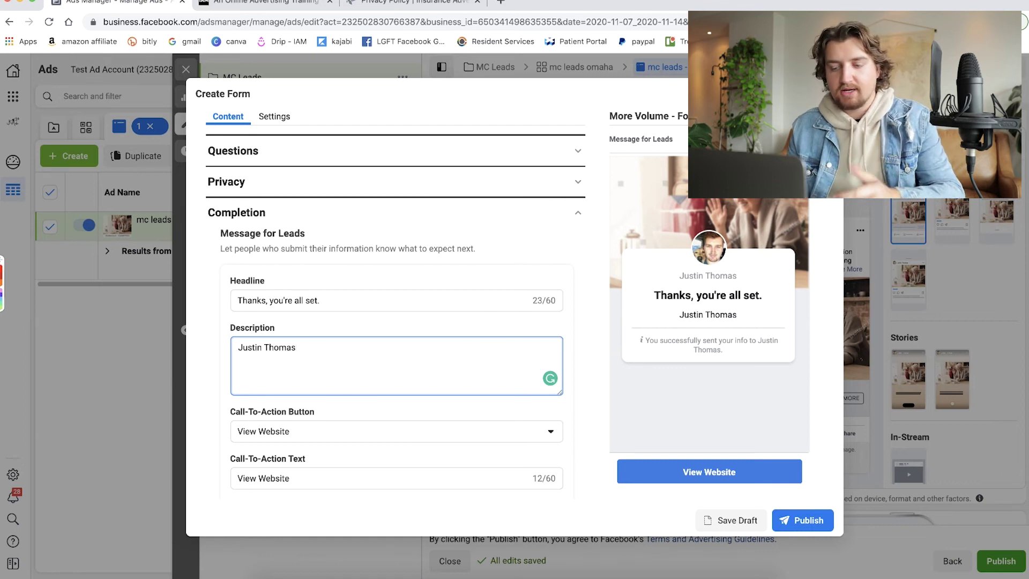
type("Li")
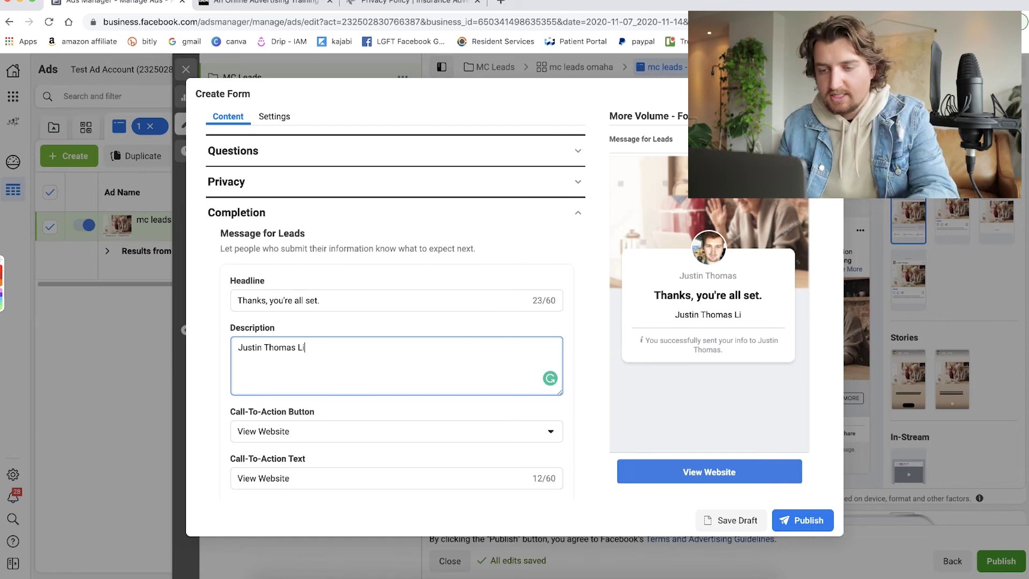
type("cens")
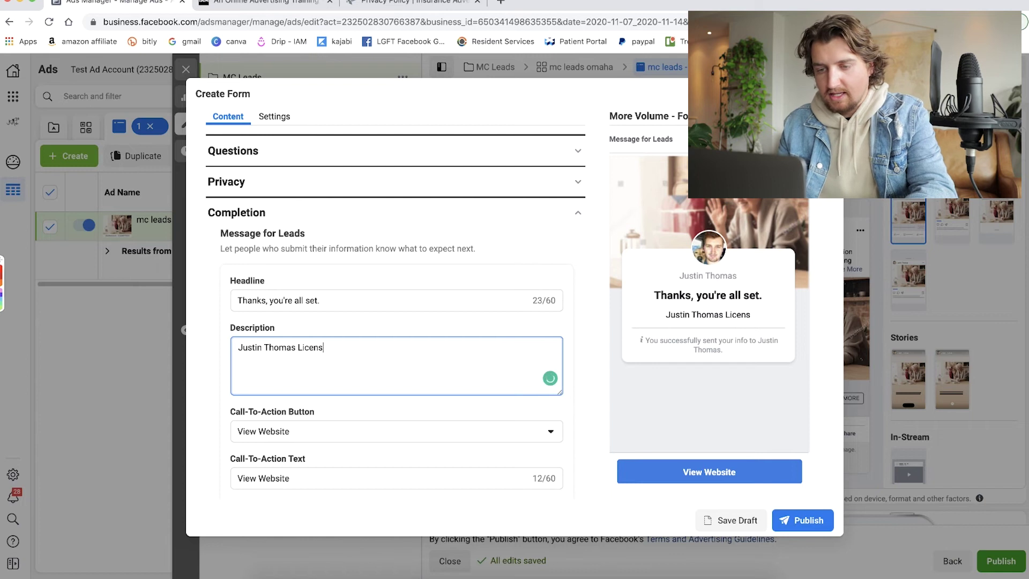
type("ed Medica")
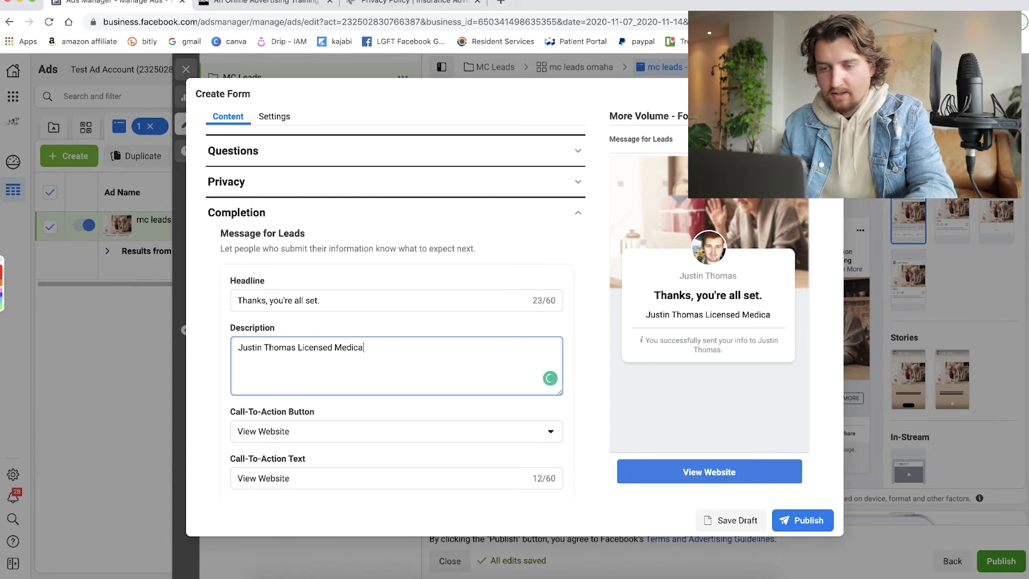
type("re Special")
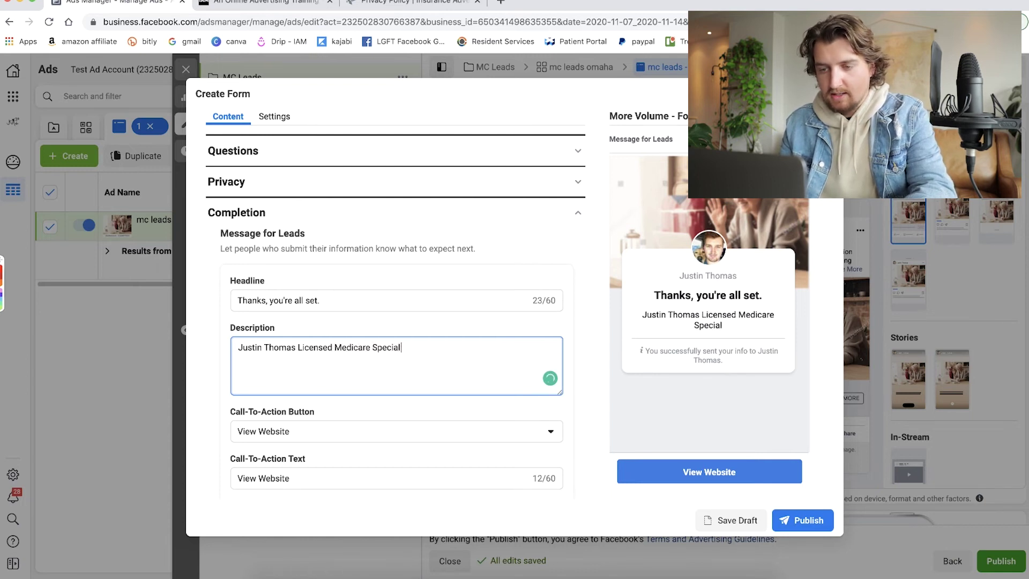
type("ist")
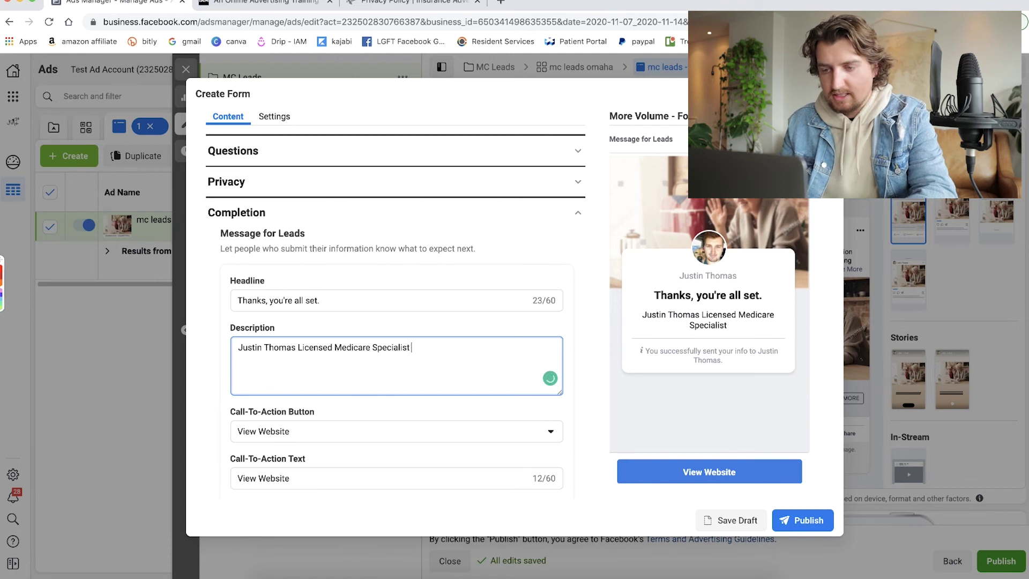
type(" will")
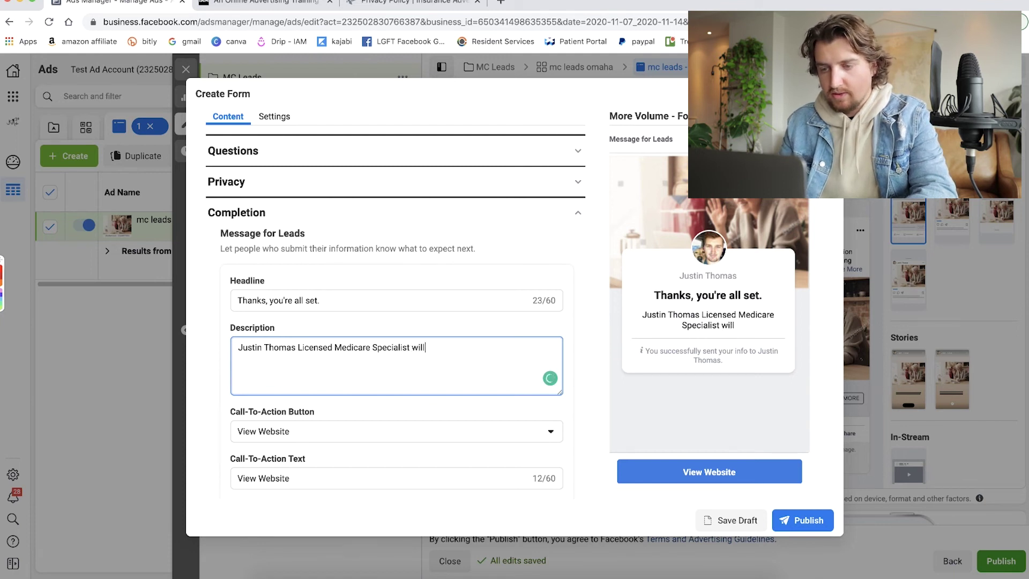
type(" be reaching our")
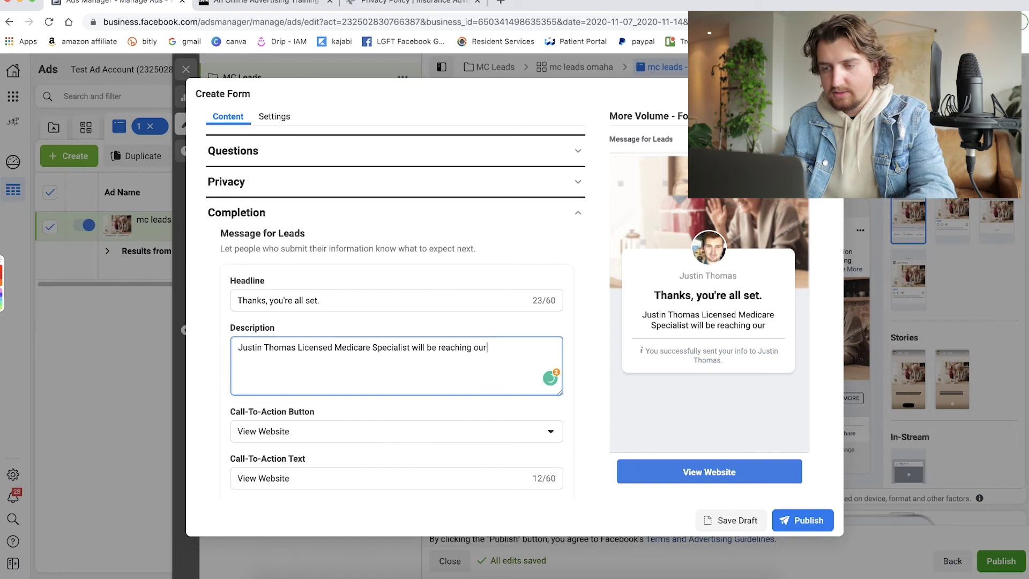
key("BackSpace")
type("t to ")
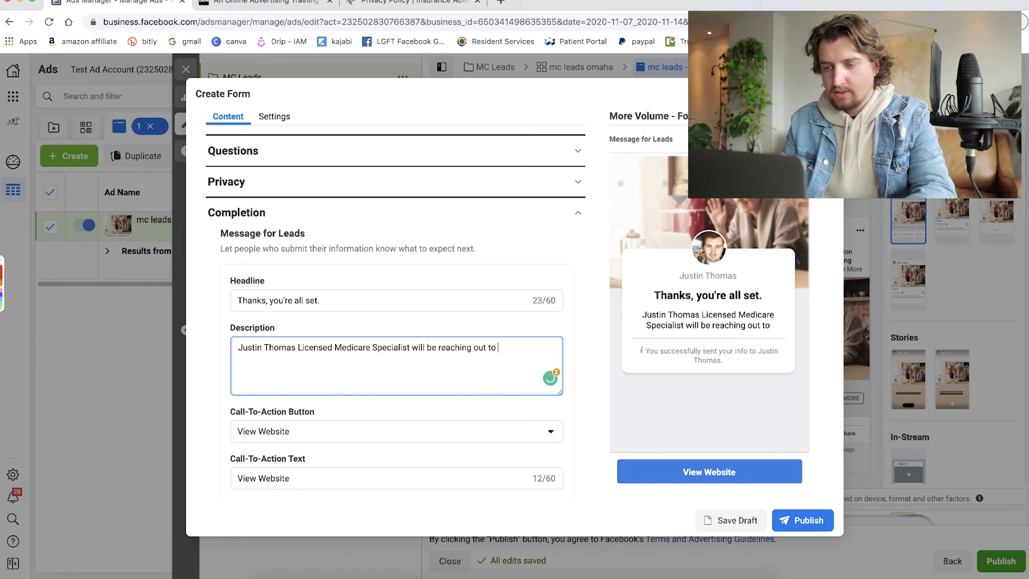
type("you shortly ")
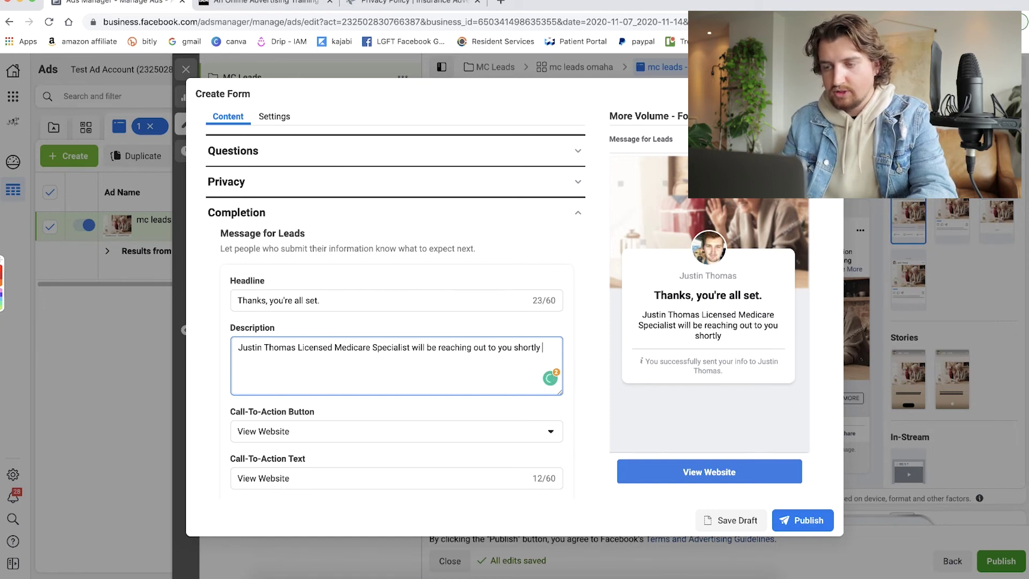
type("to g")
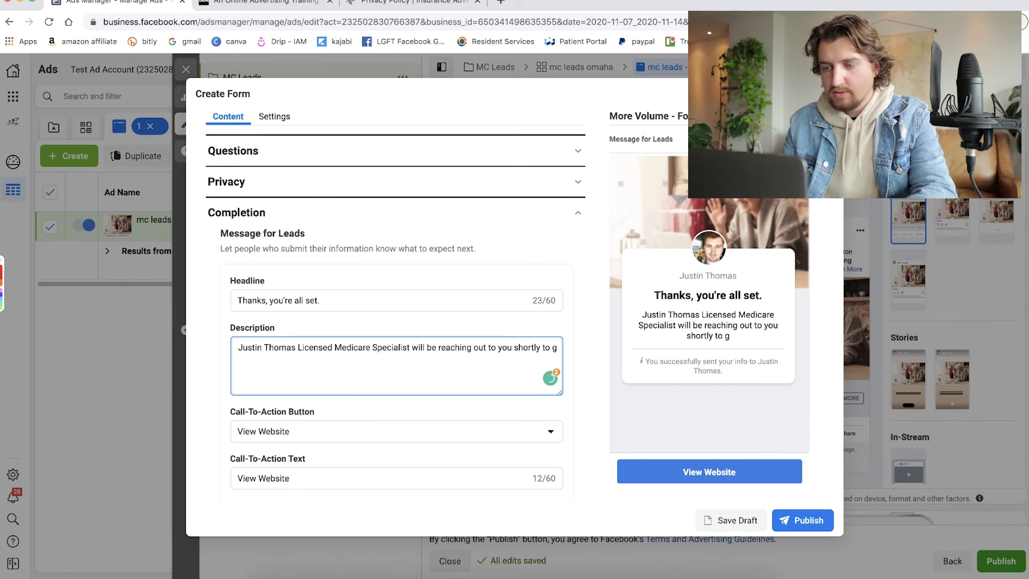
key("BackSpace")
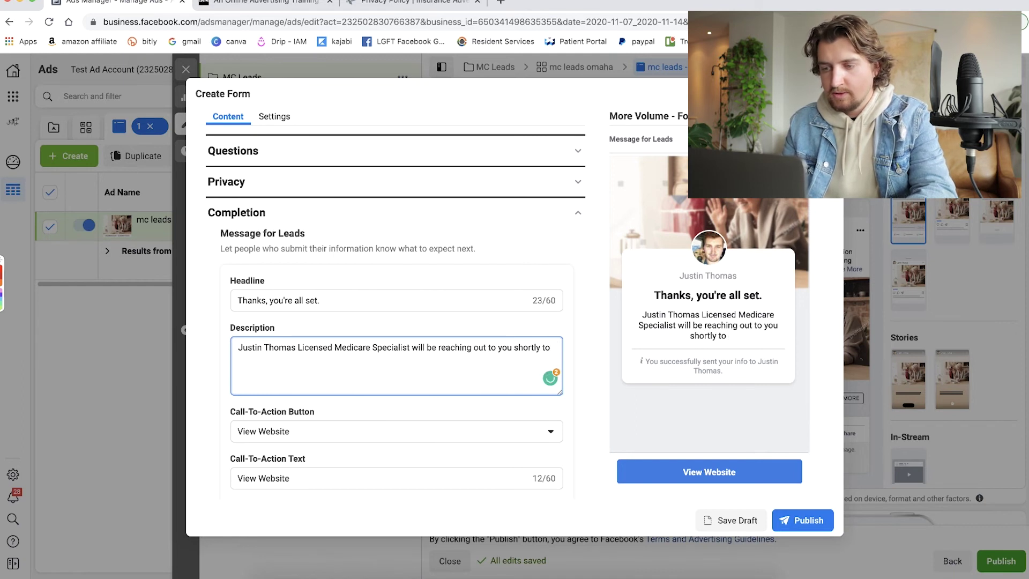
type("ge")
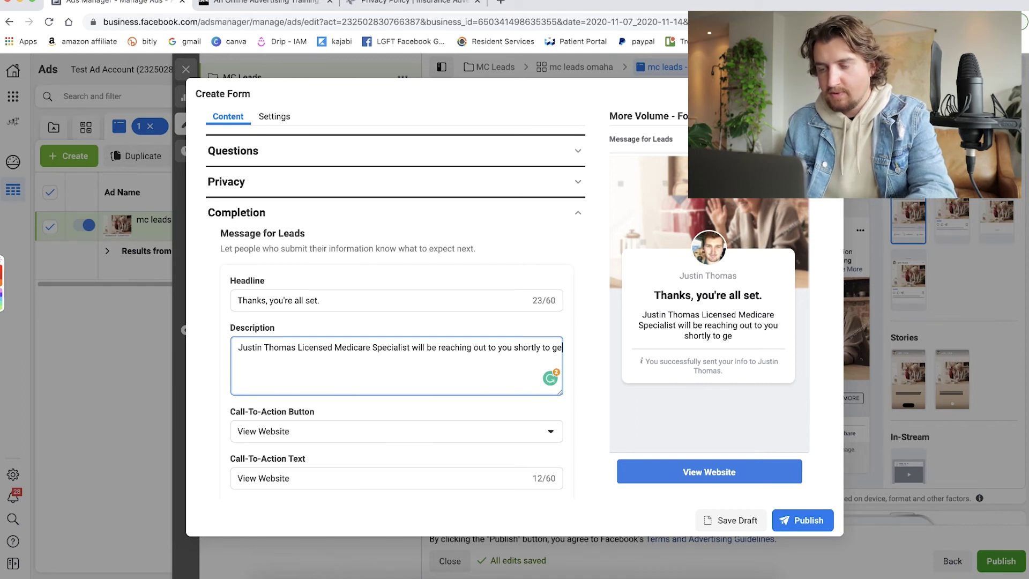
type("t you")
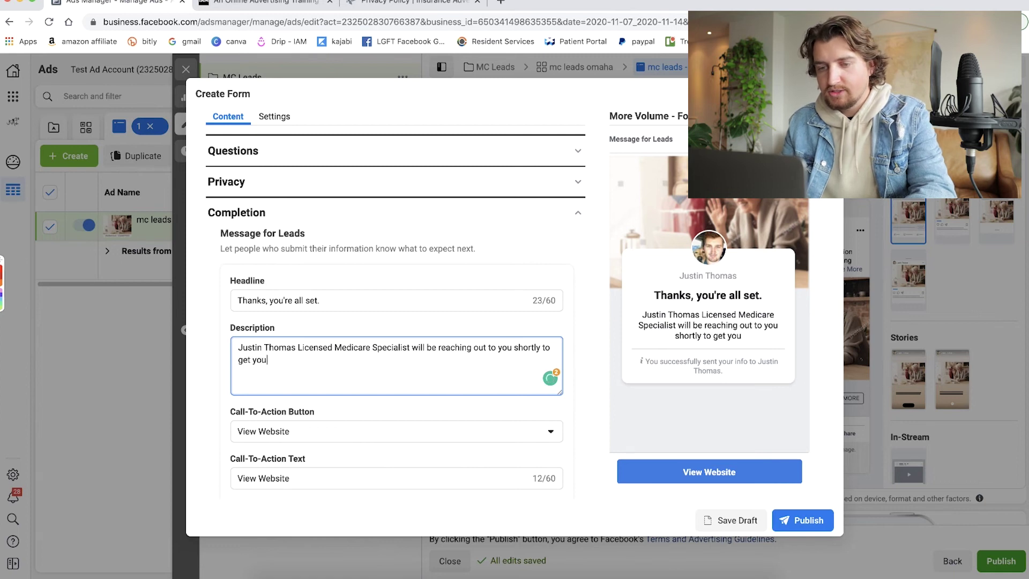
type(" inform")
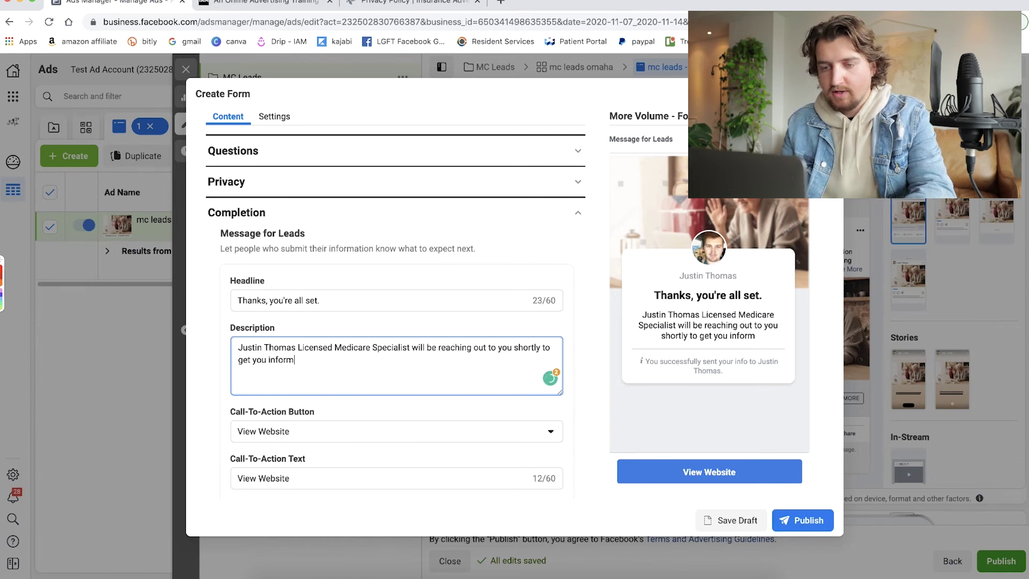
type("ation on those ")
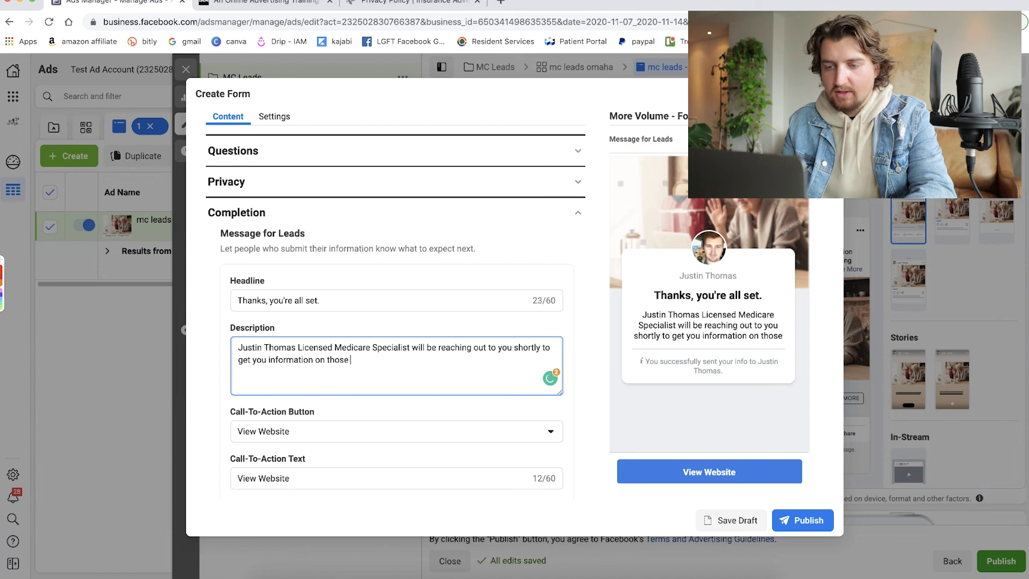
type("benefits.")
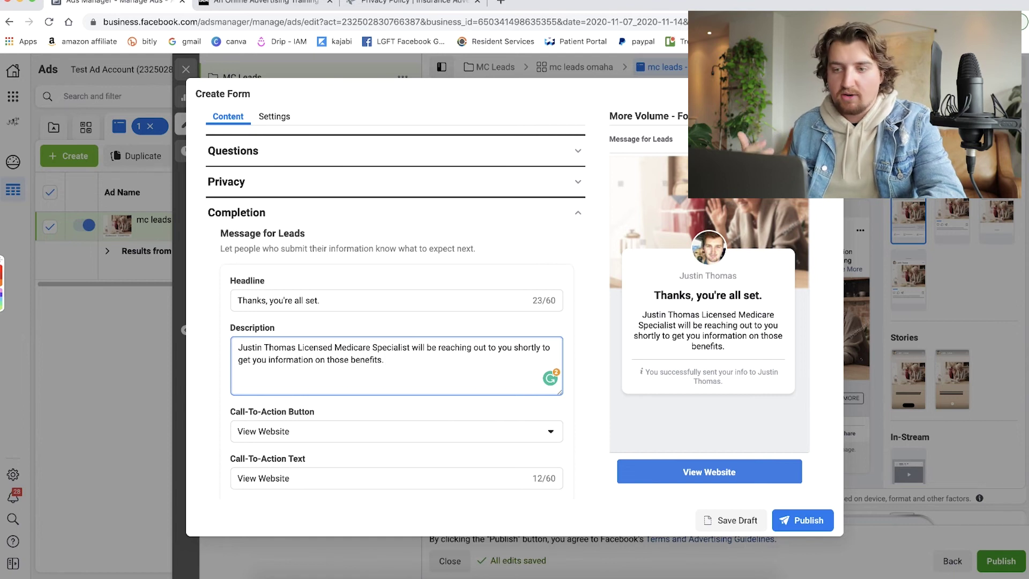
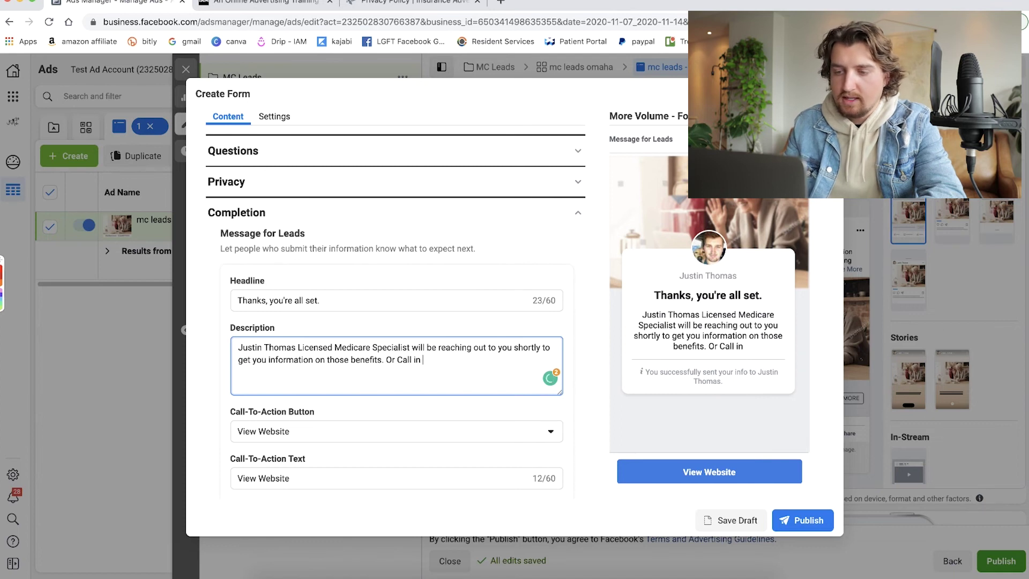
Append 'Or give us a call now at' followed by the business phone number.
key("BackSpace")
key("BackSpace")
key("BackSpace")
key("BackSpace")
key("BackSpace")
key("BackSpace")
key("BackSpace")
key("BackSpace")
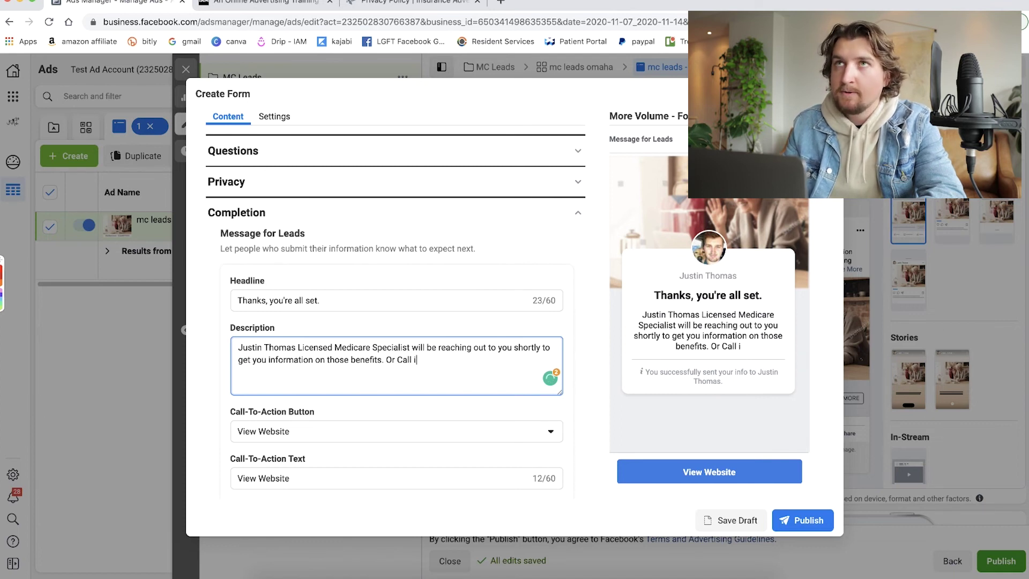
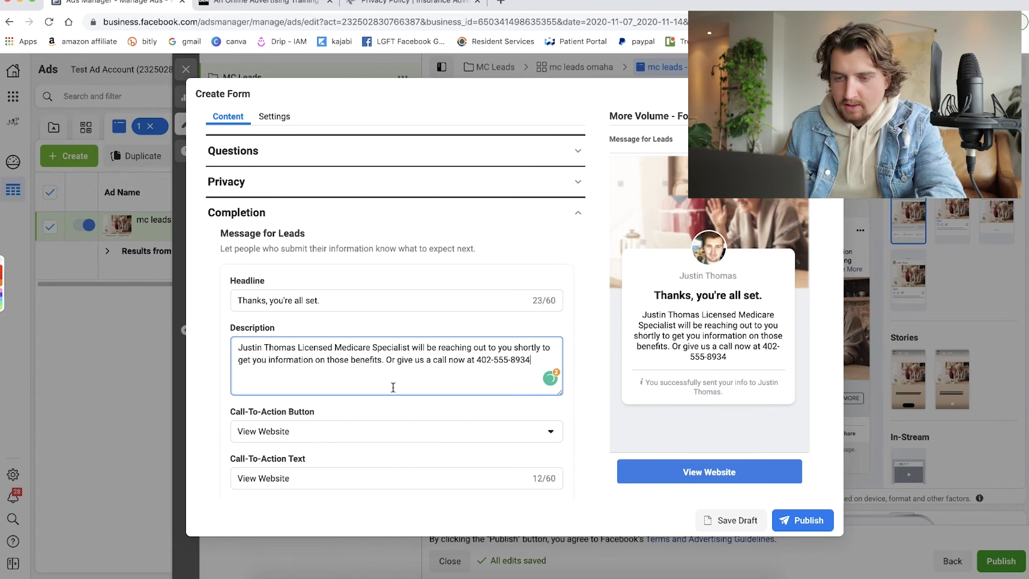
scroll(392, 383, "down", 3)
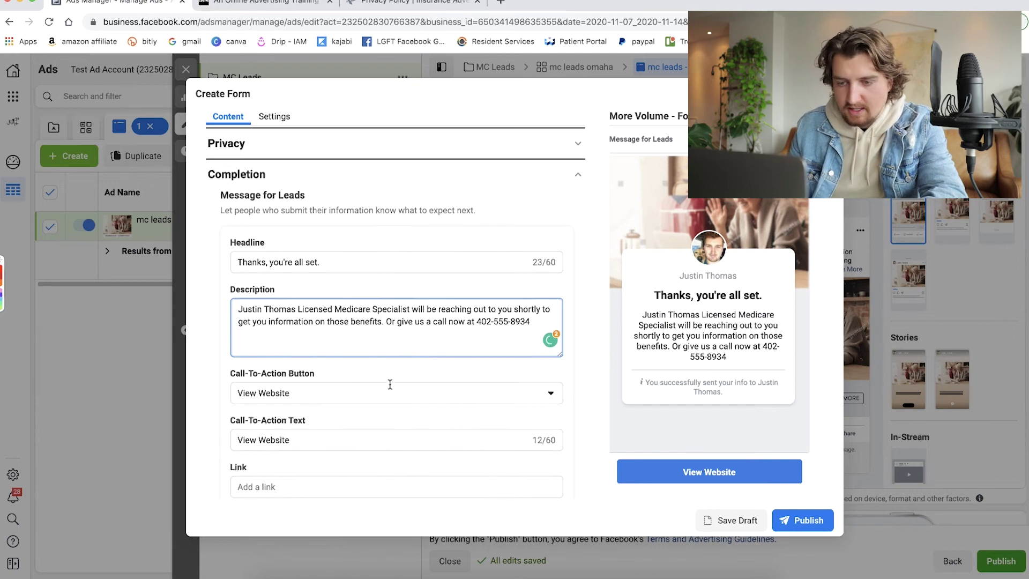
Set the completion button to Call Business, labelled 'Call Now - No Wait'.
left_click(524, 382)
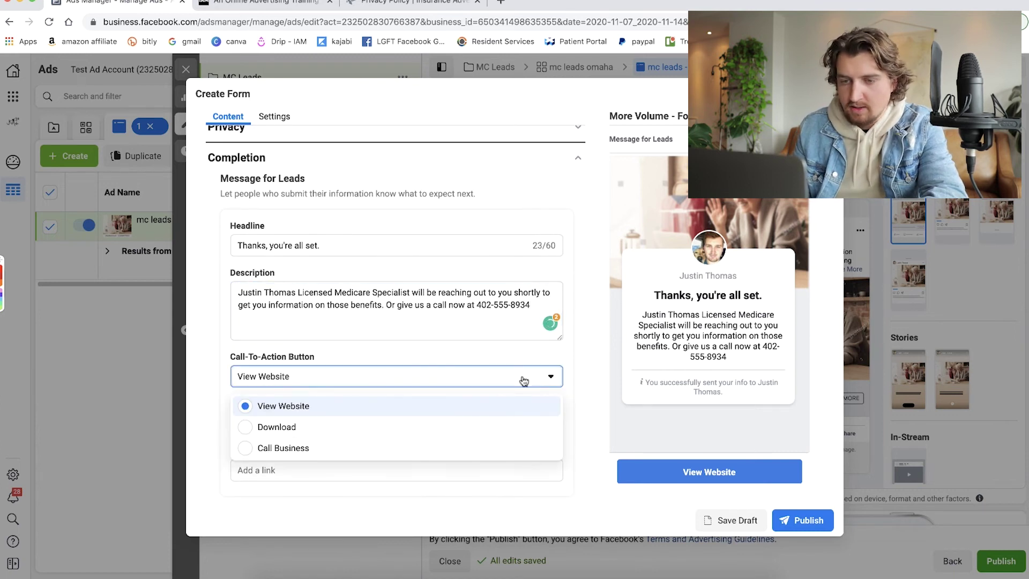
left_click(250, 450)
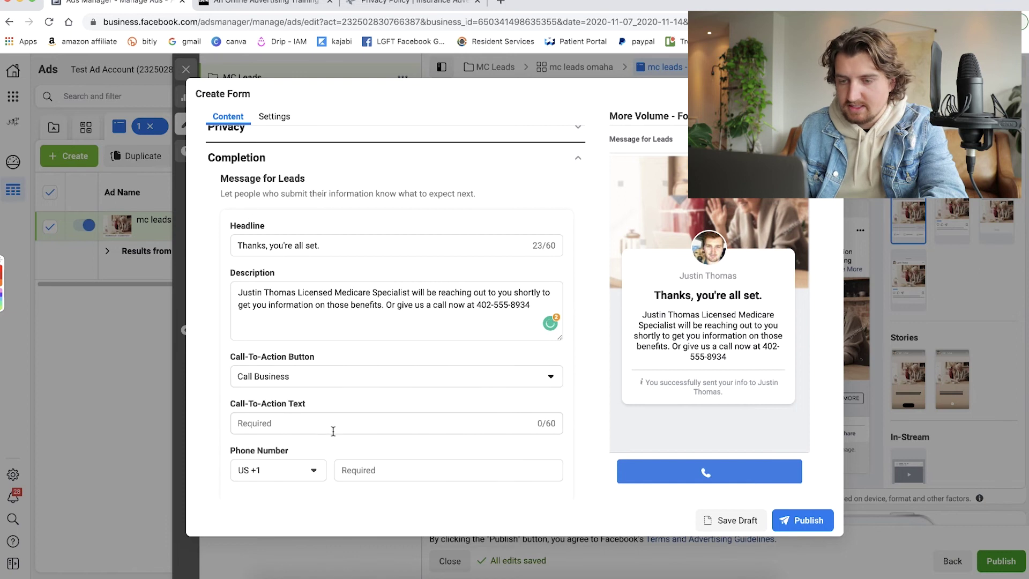
left_click(305, 421)
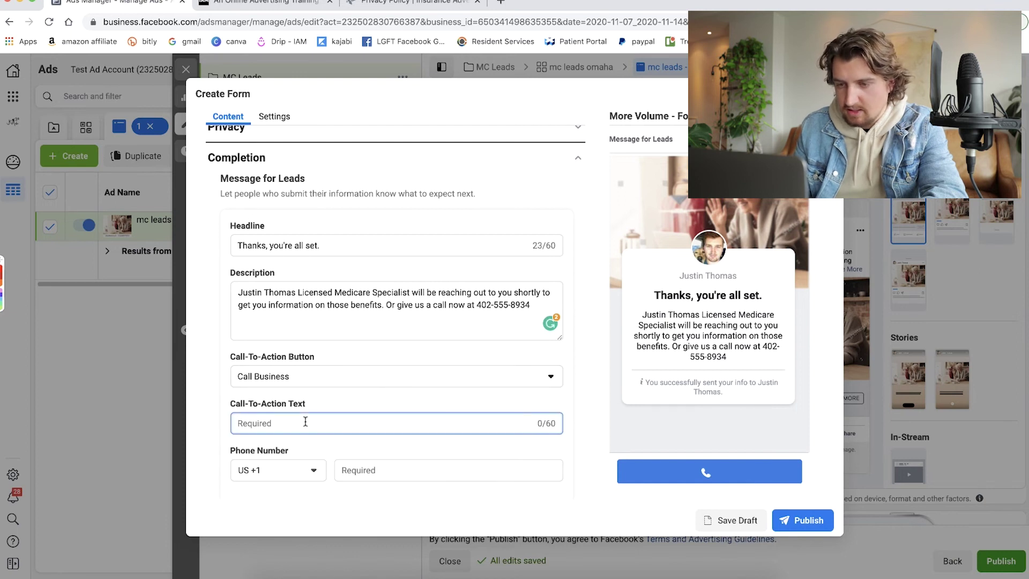
type("Ca")
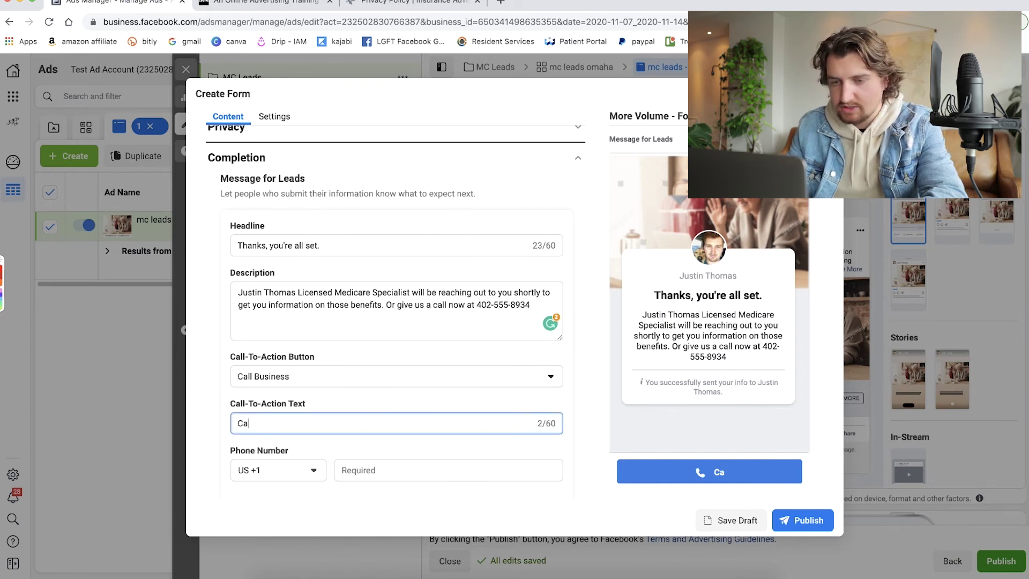
type("ll Now ")
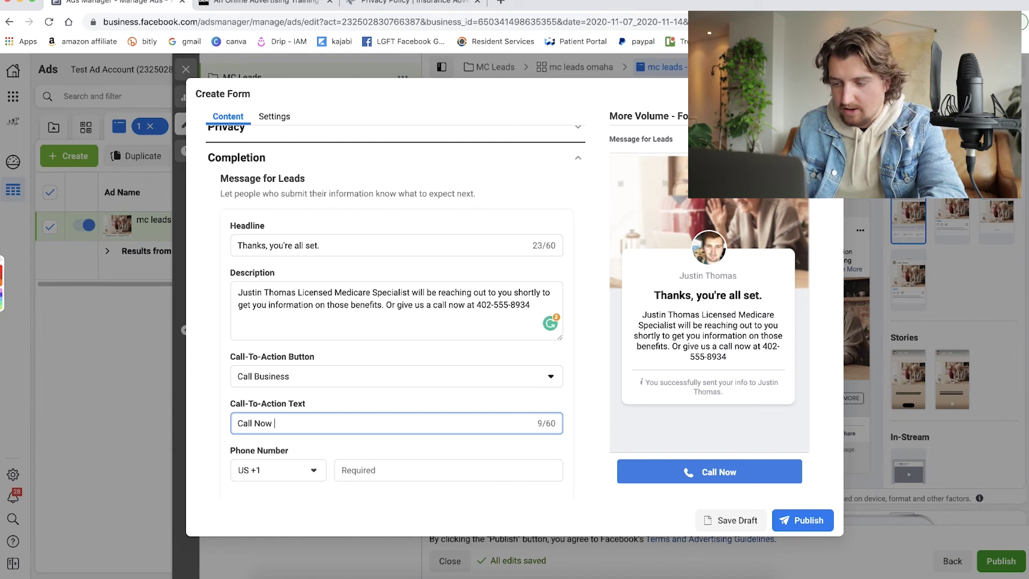
type("- No Wait")
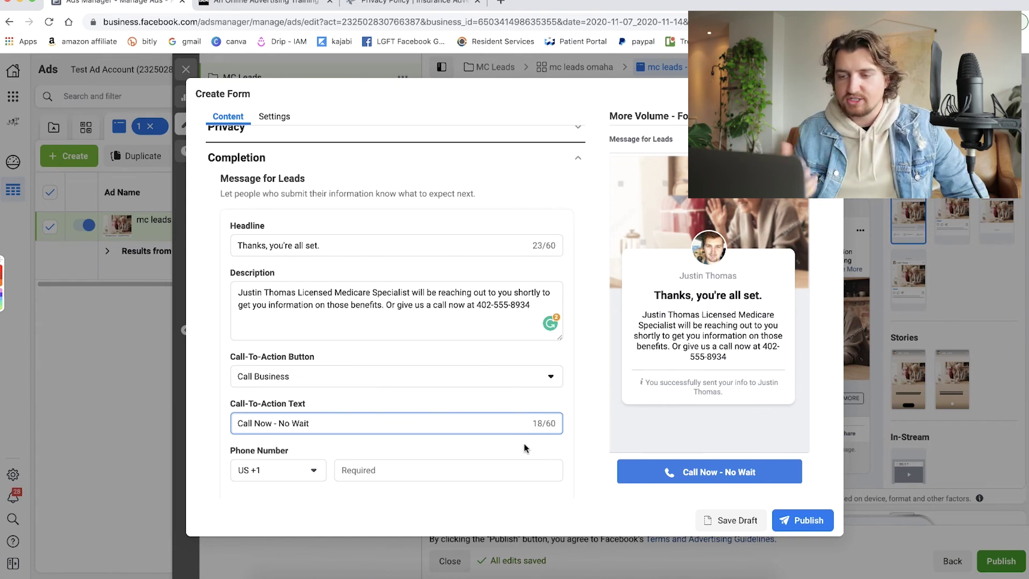
left_click(506, 451)
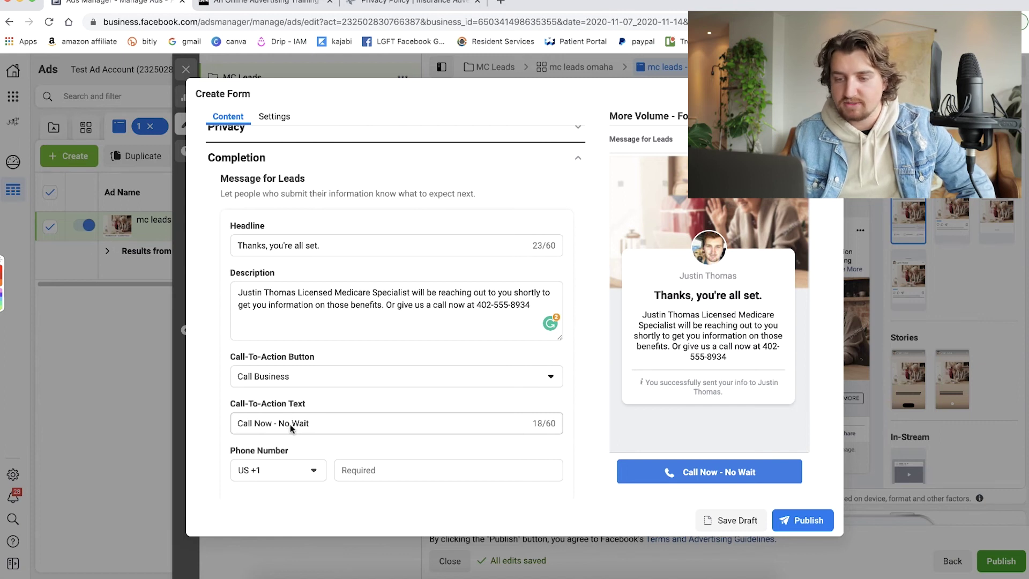
Enter the business phone number for the call button.
left_click(390, 470)
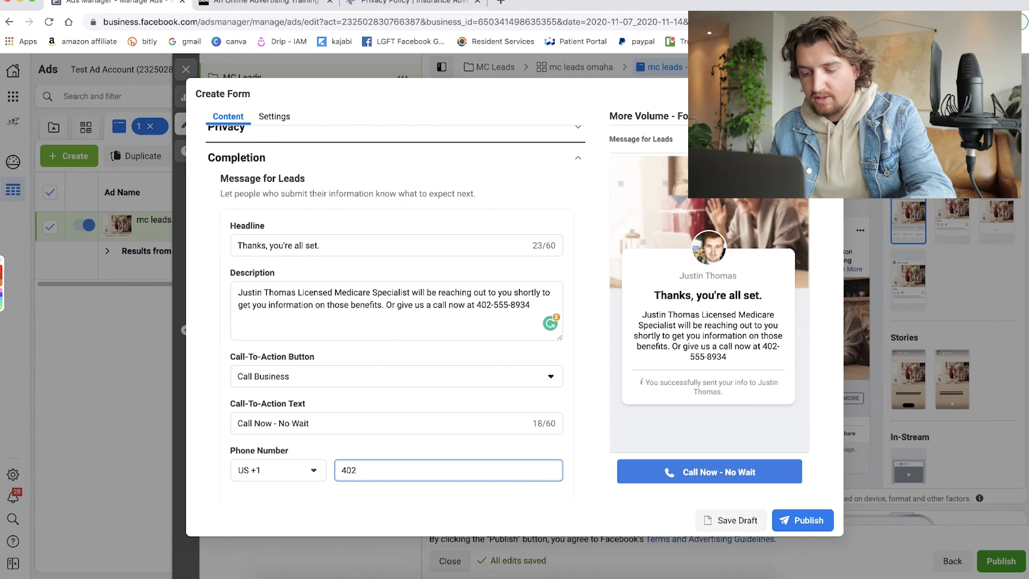
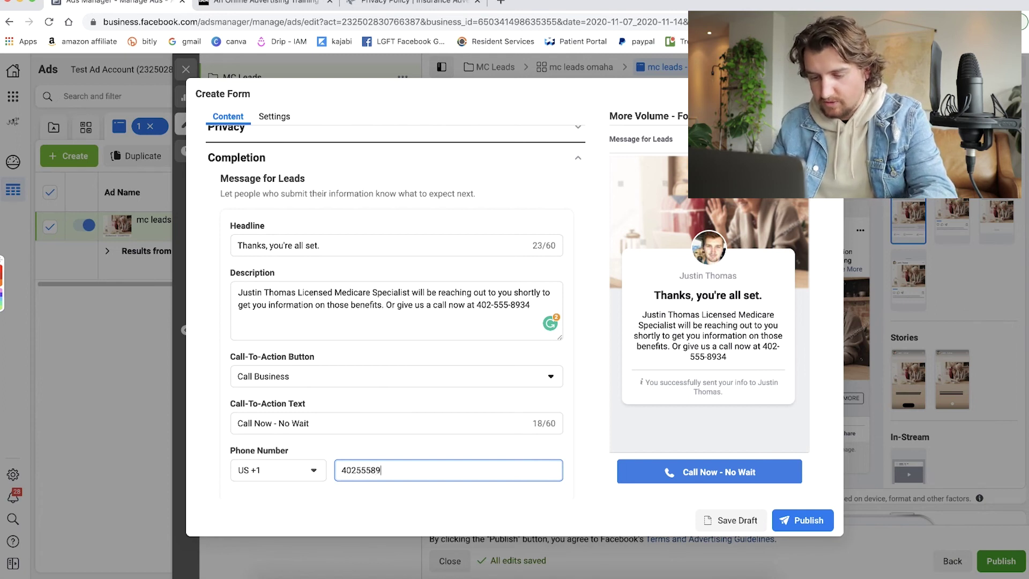
left_click(414, 497)
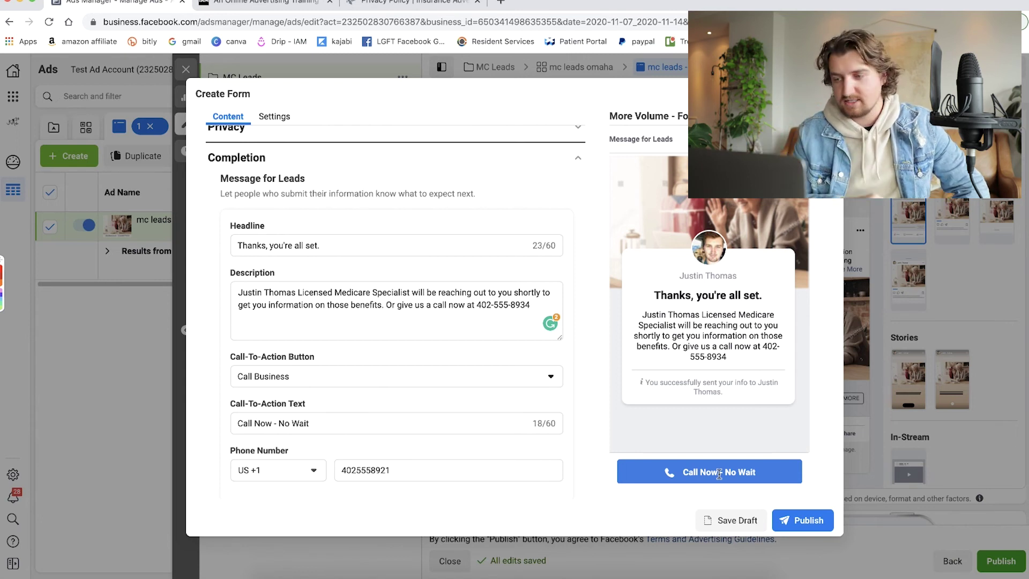
scroll(569, 436, "down", 1)
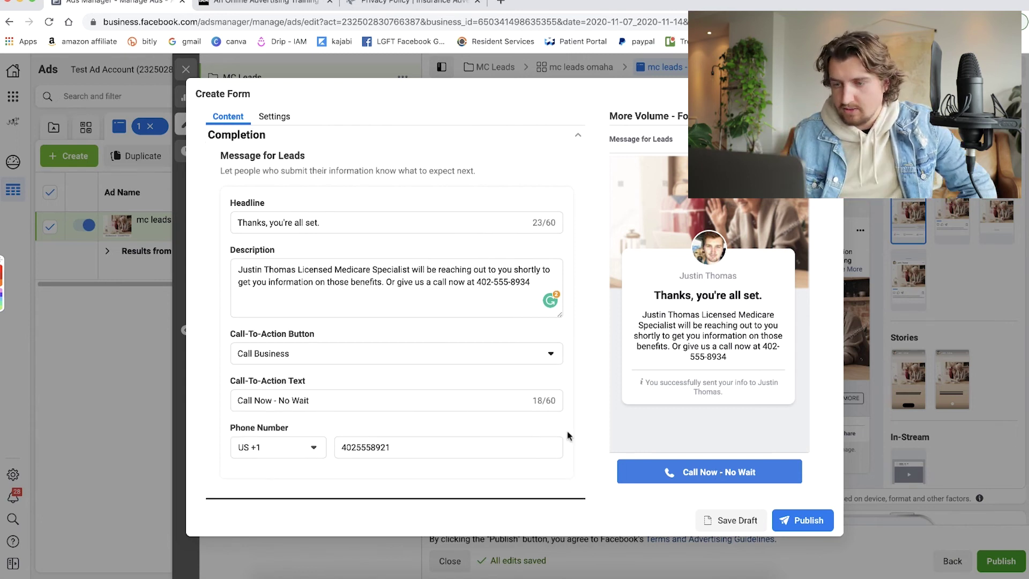
In the form's Settings, set Sharing to Open so anyone can submit the form.
left_click(273, 119)
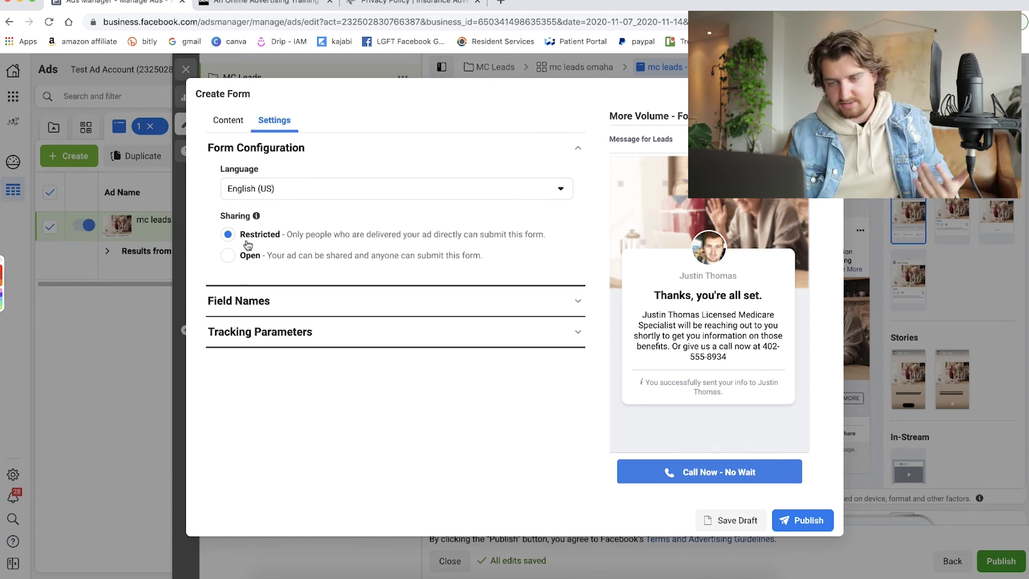
left_click(228, 257)
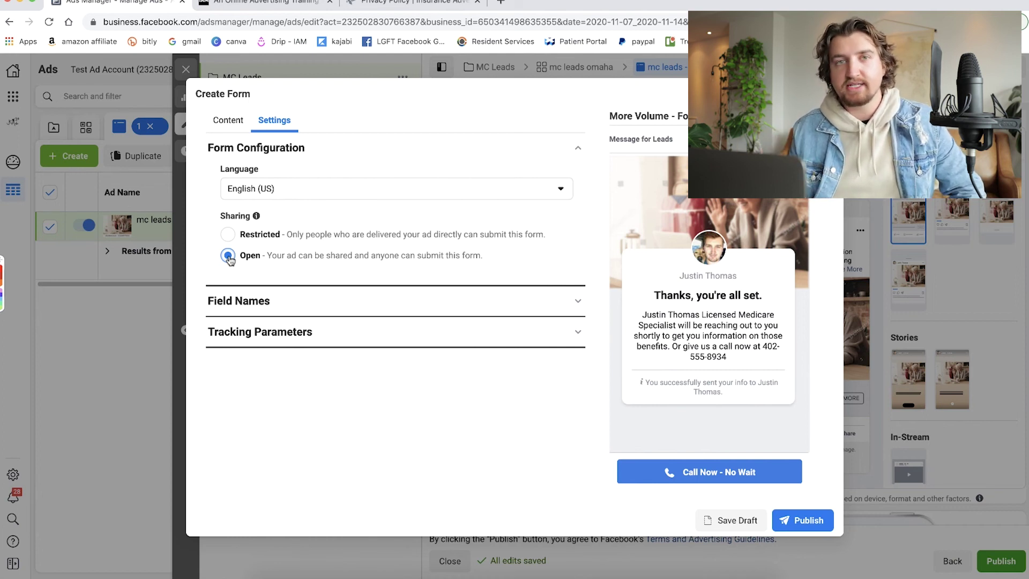
left_click(229, 235)
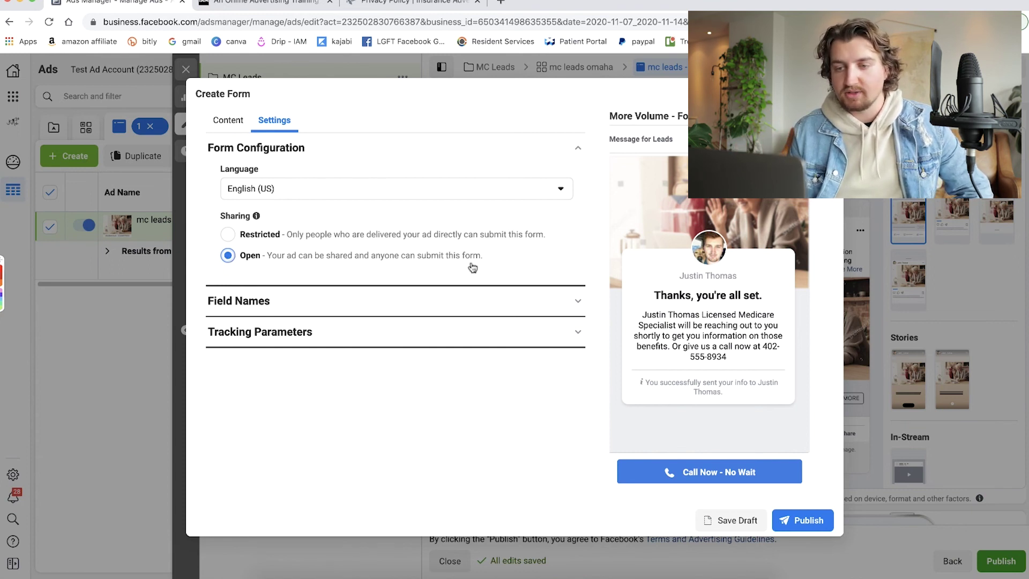
Review the Field Names and Tracking Parameters sections, then save 'mc for nov 2020' as a draft.
left_click(579, 305)
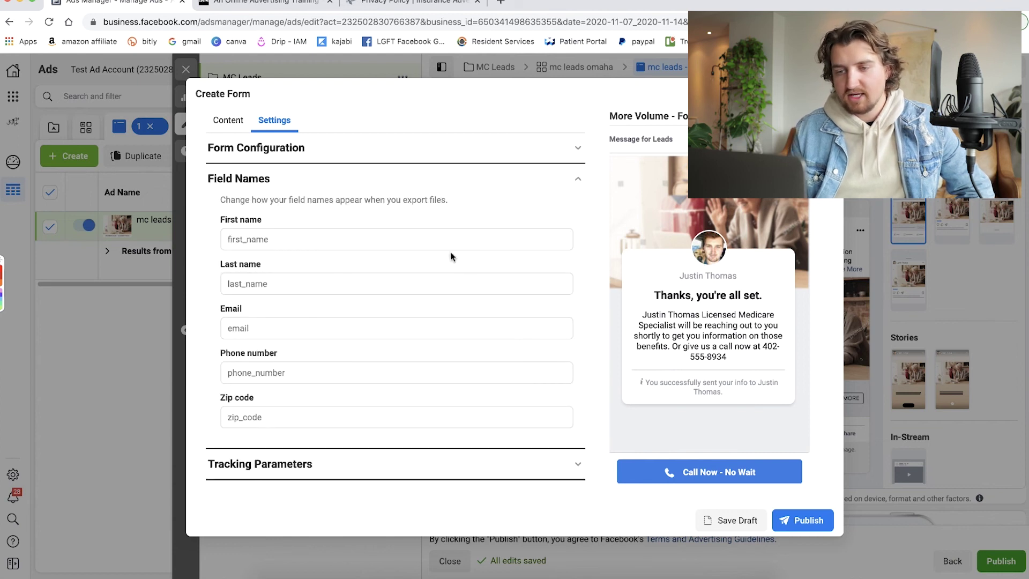
left_click(577, 185)
left_click(572, 213)
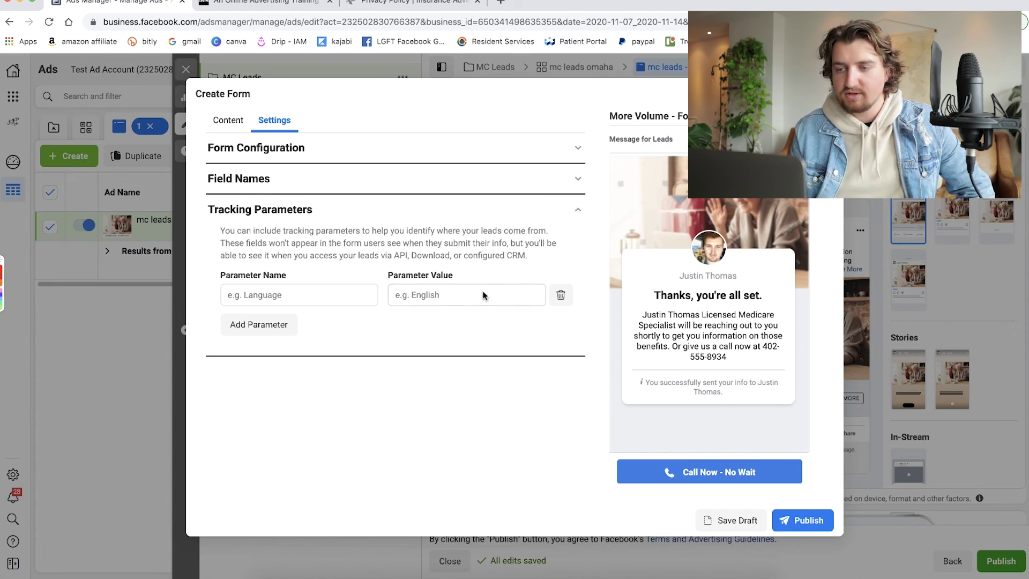
left_click(579, 213)
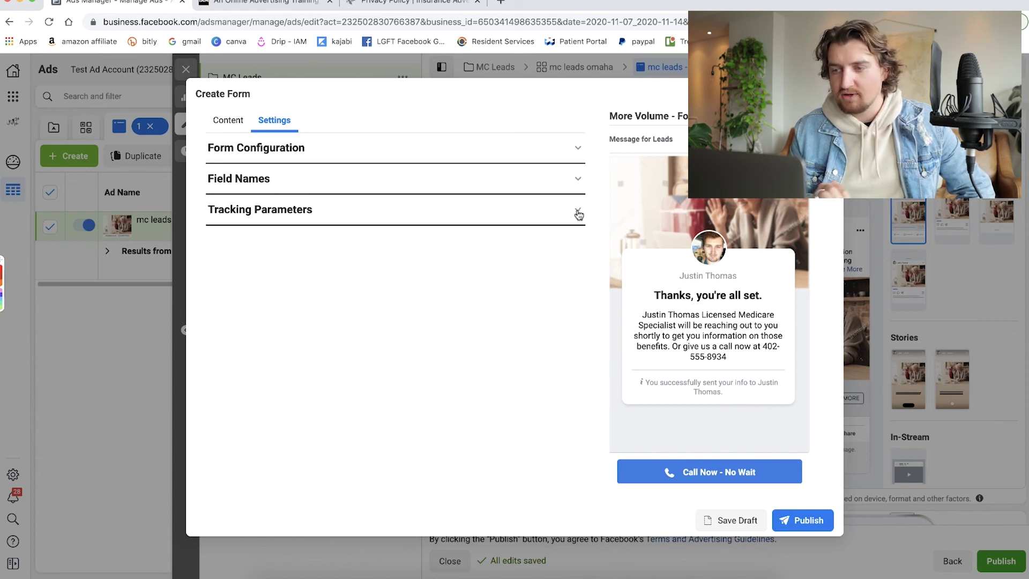
left_click(740, 528)
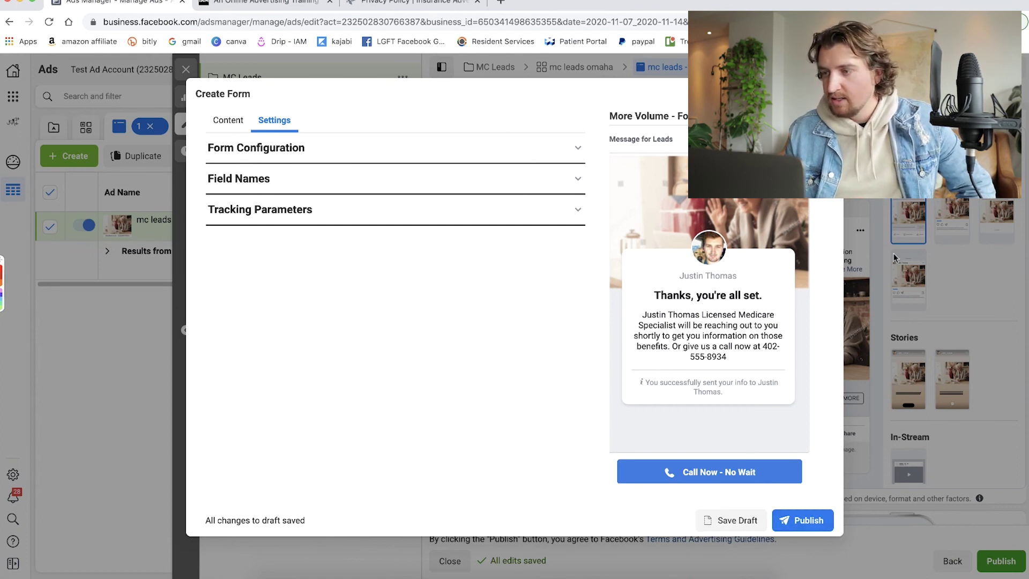
Close the lead form editor, keeping the draft, and review the 'mc leads' ad editor.
key("Escape")
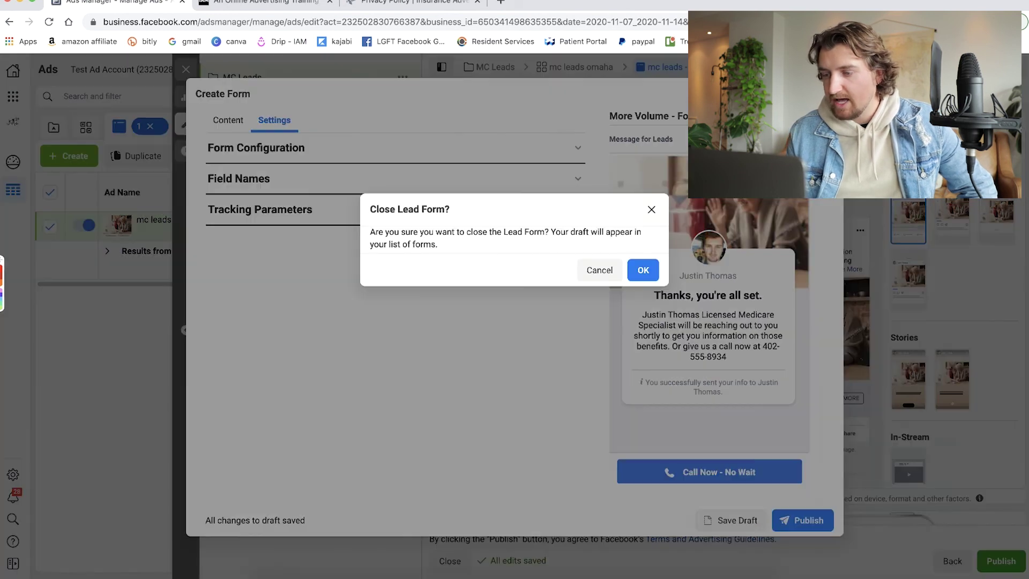
left_click(643, 269)
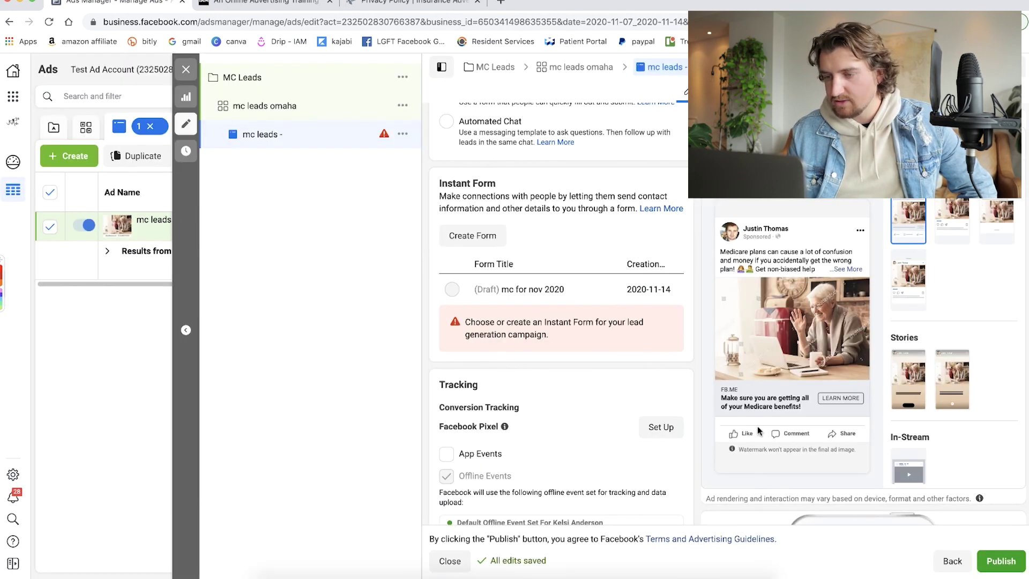
mouse_move(452, 292)
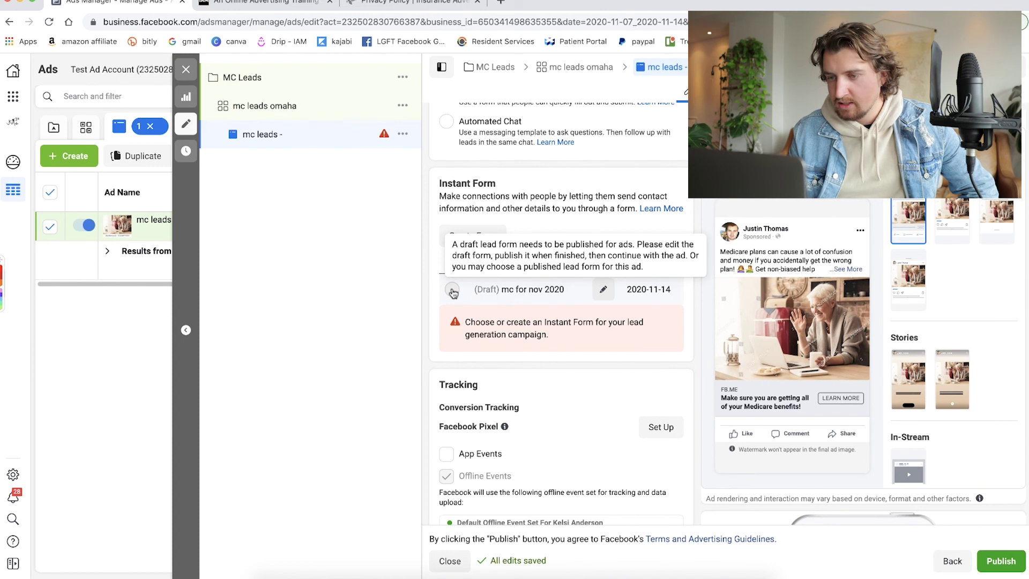
scroll(572, 370, "down", 2)
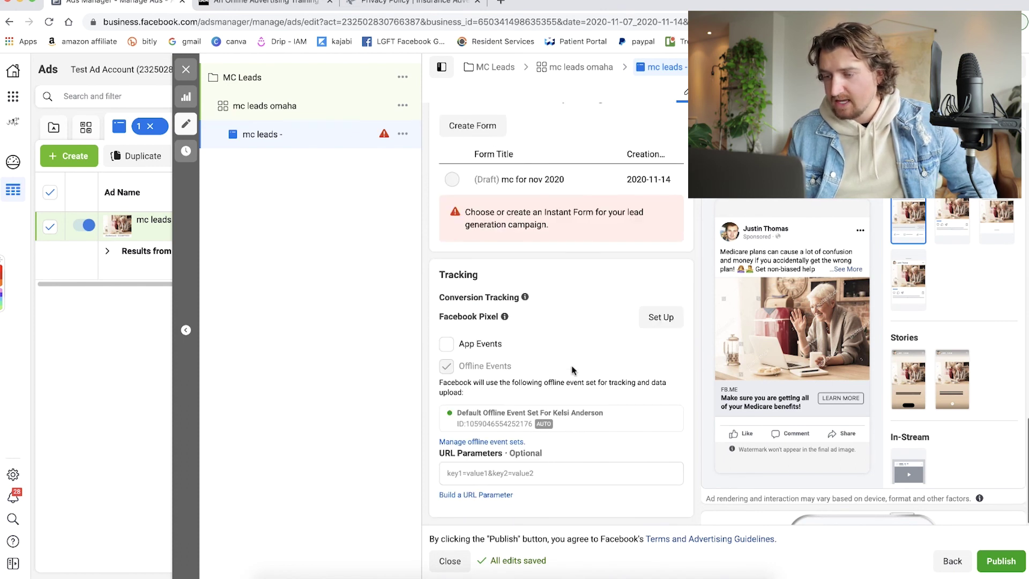
scroll(601, 334, "up", 8)
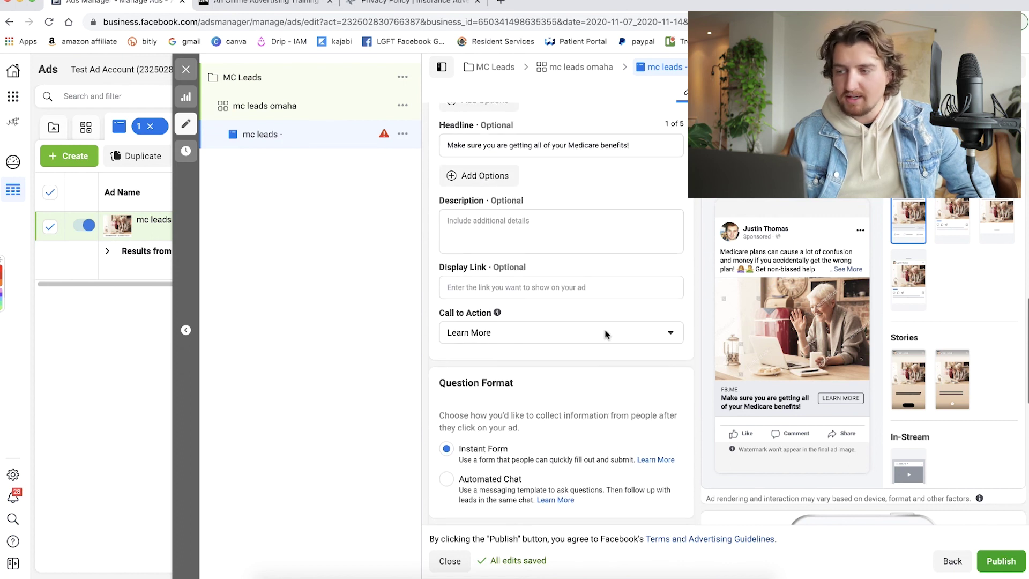
scroll(799, 386, "down", 1)
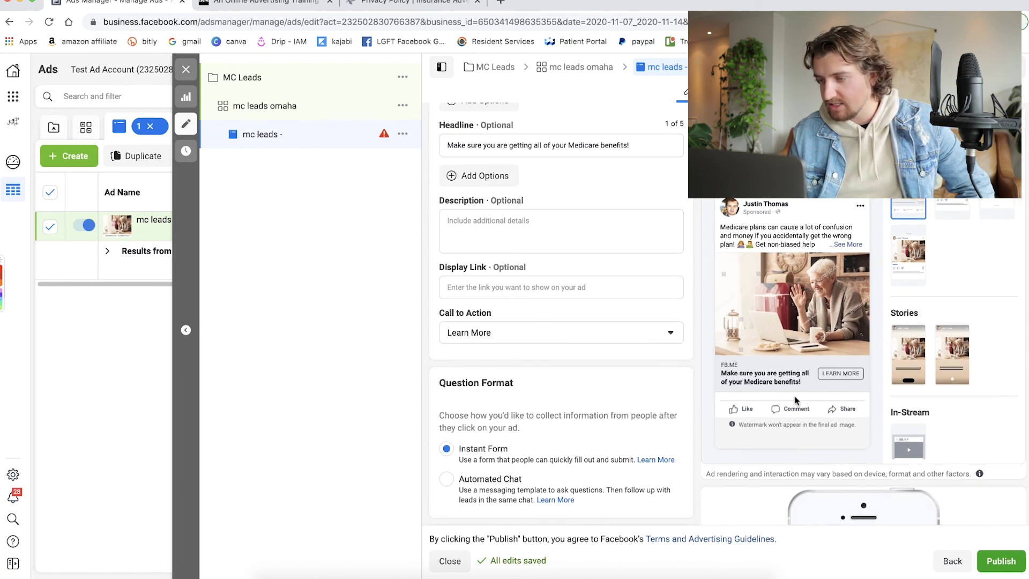
scroll(540, 302, "up", 3)
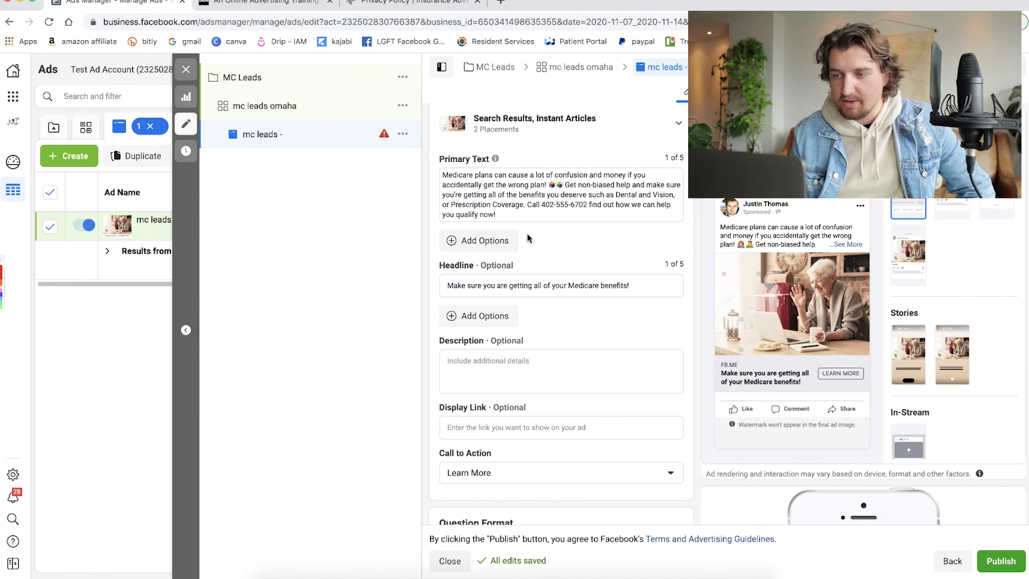
scroll(577, 286, "up", 2)
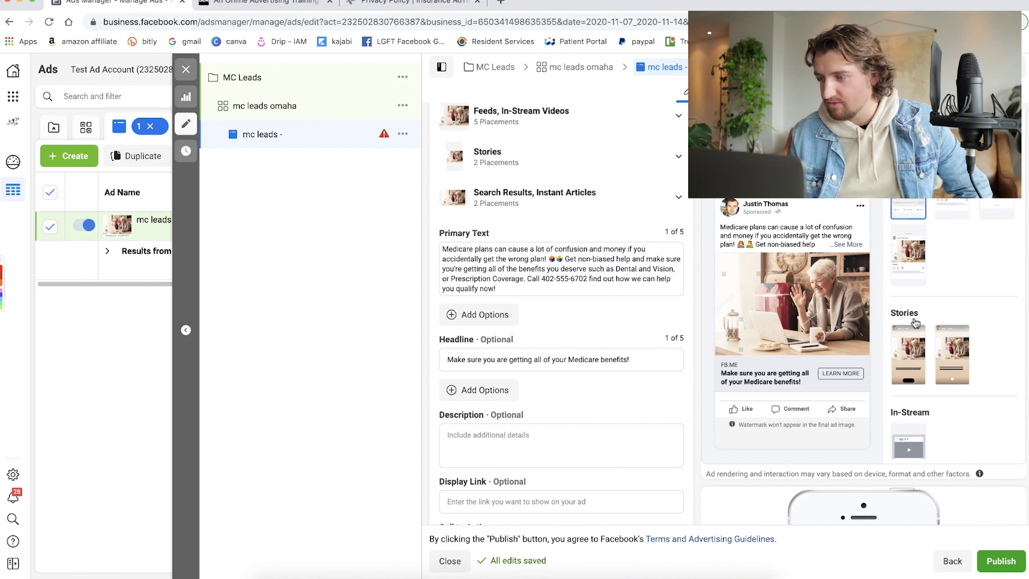
Preview the ad in the Stories placement.
left_click(916, 357)
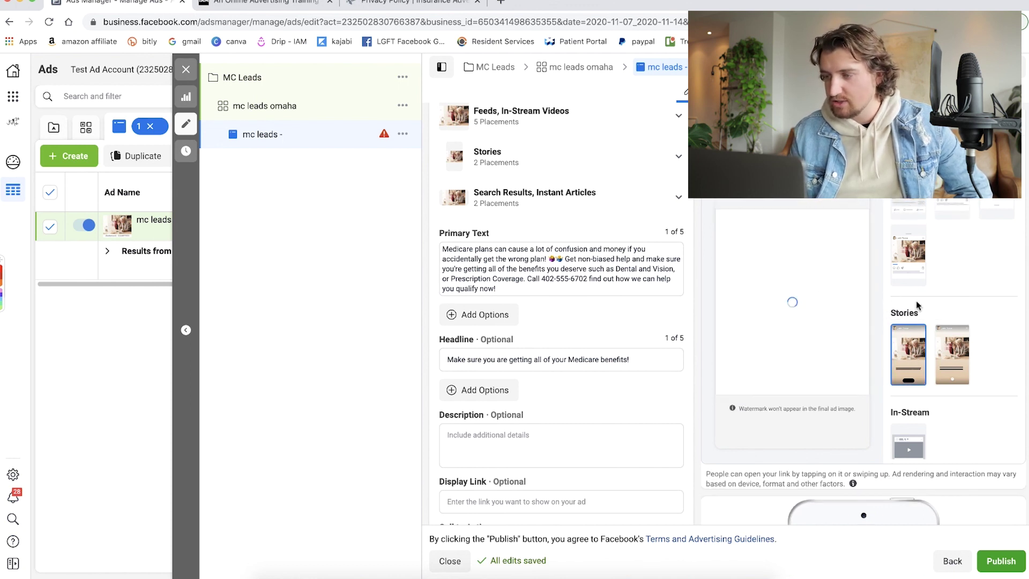
scroll(971, 322, "down", 2)
scroll(972, 321, "down", 1)
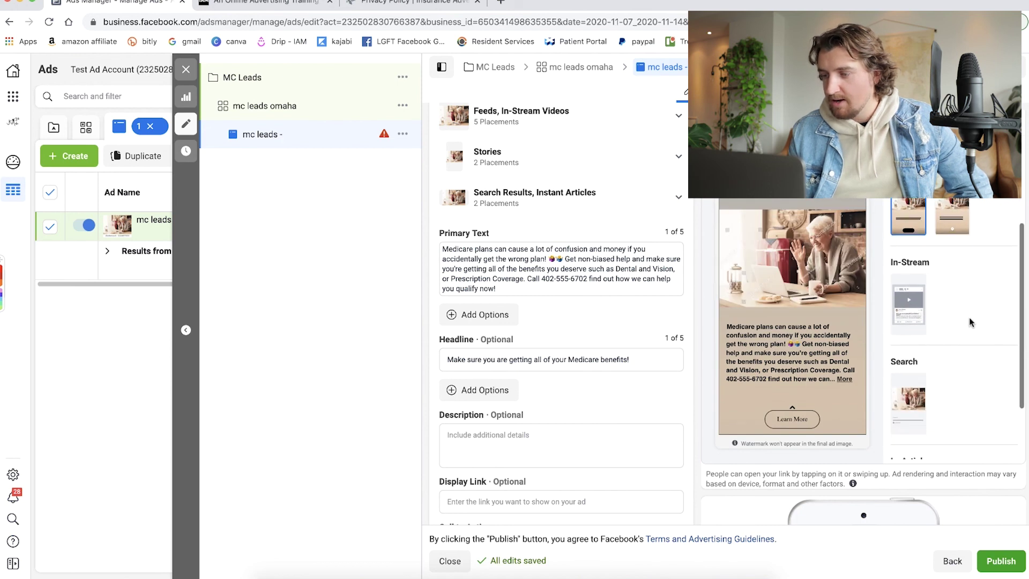
scroll(637, 299, "down", 10)
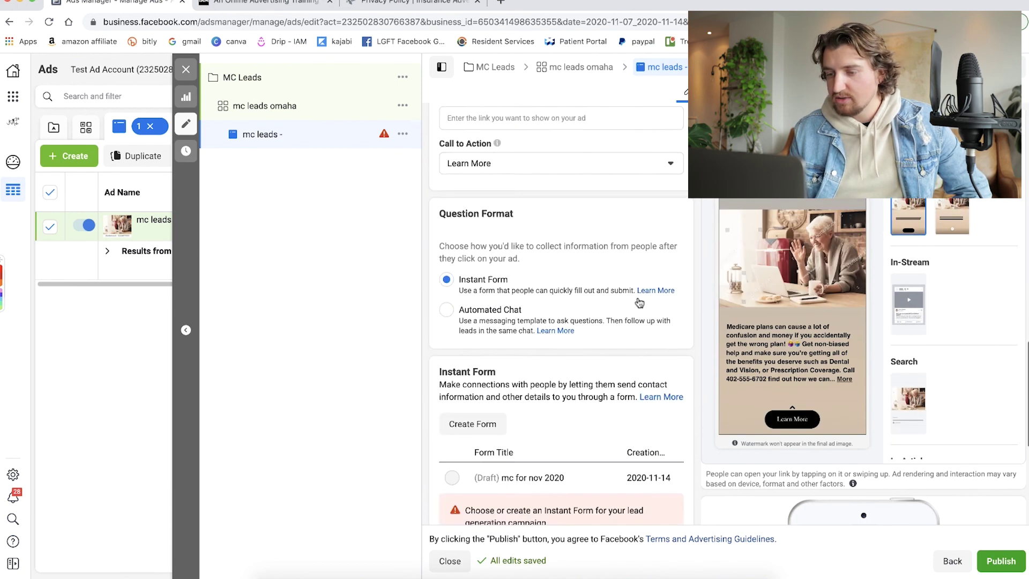
scroll(638, 301, "down", 1)
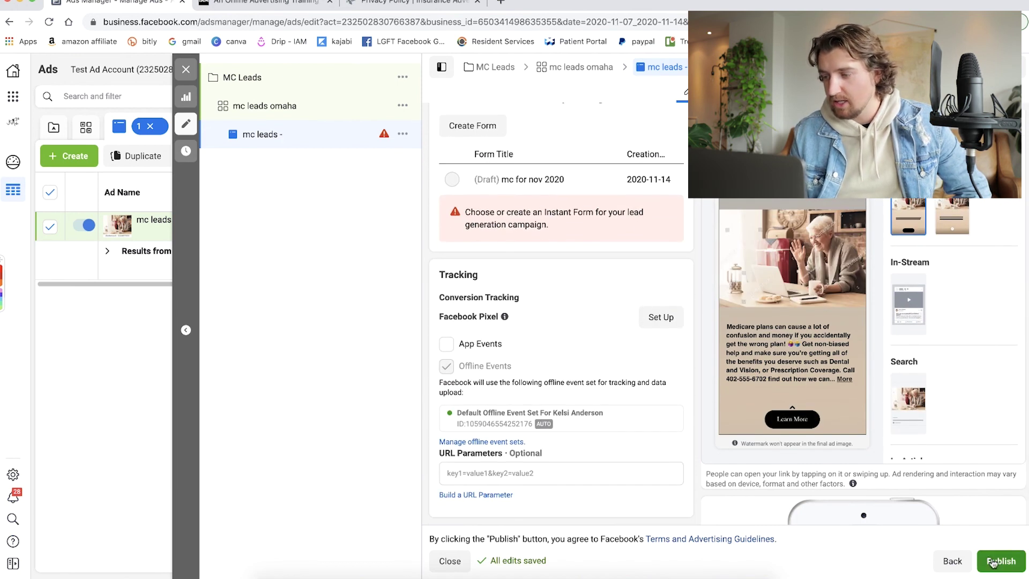